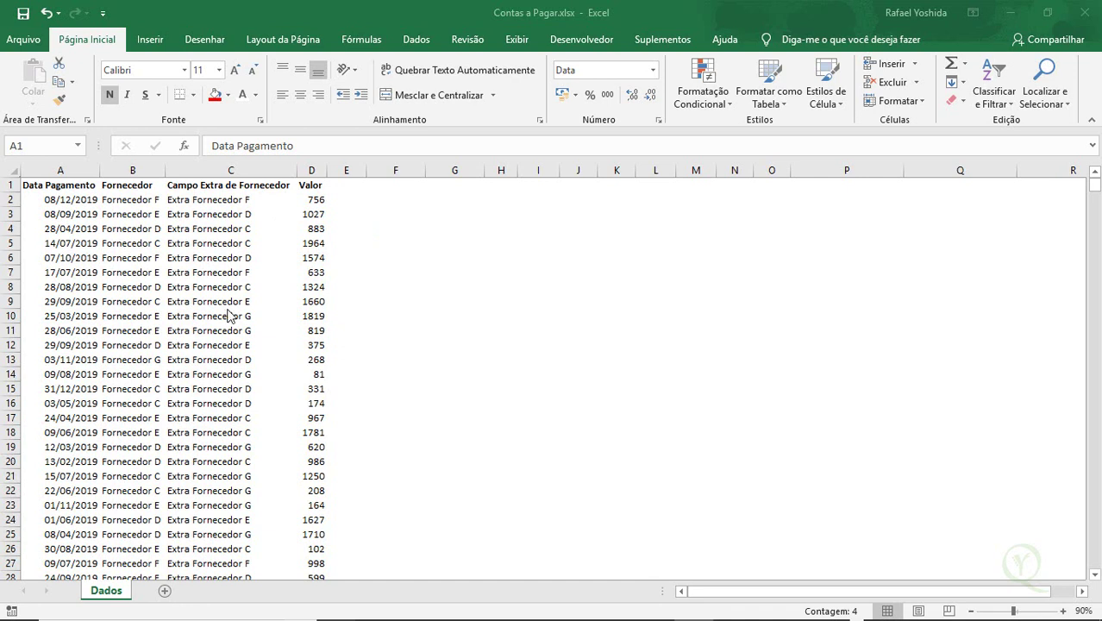
# Examine the column headers and payment rows on the Dados sheet of Contas a Pagar.xlsx.
pyautogui.hotkey('ctrl', 'shift', 'Right')
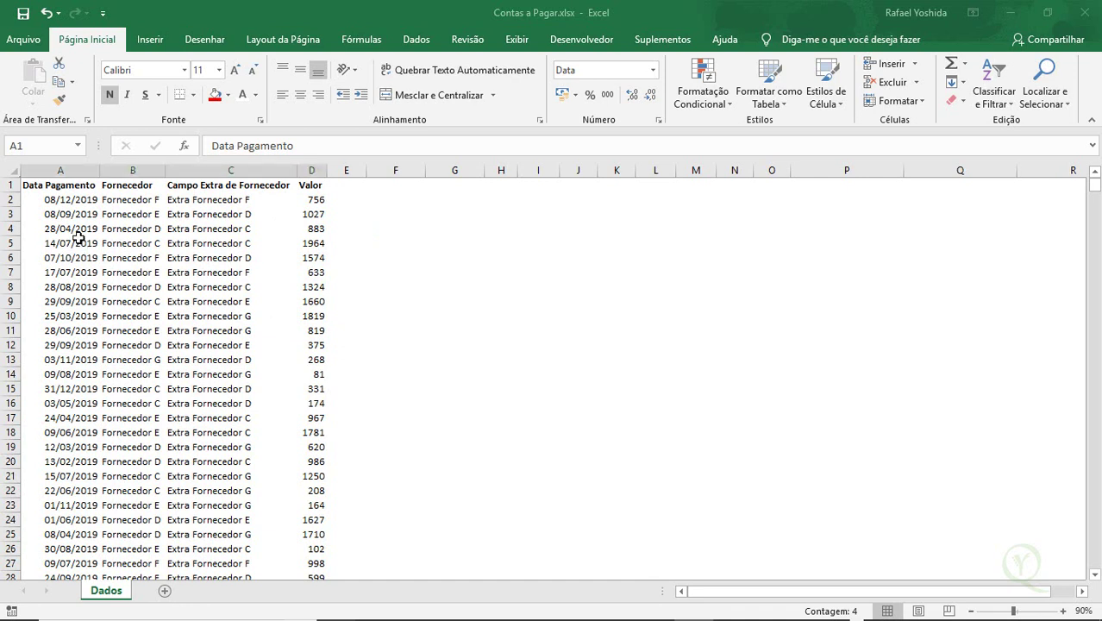
pyautogui.press('Down')
pyautogui.press('Down')
pyautogui.press('Down')
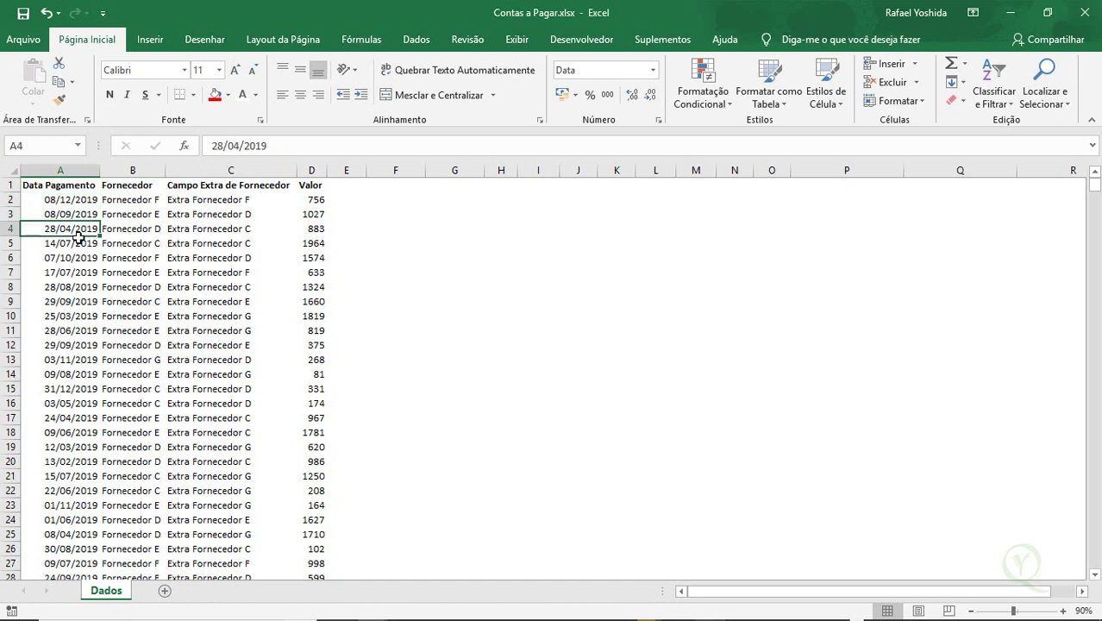
pyautogui.press('Up')
pyautogui.press('Up')
pyautogui.press('Up')
pyautogui.press('Right')
pyautogui.press('Right')
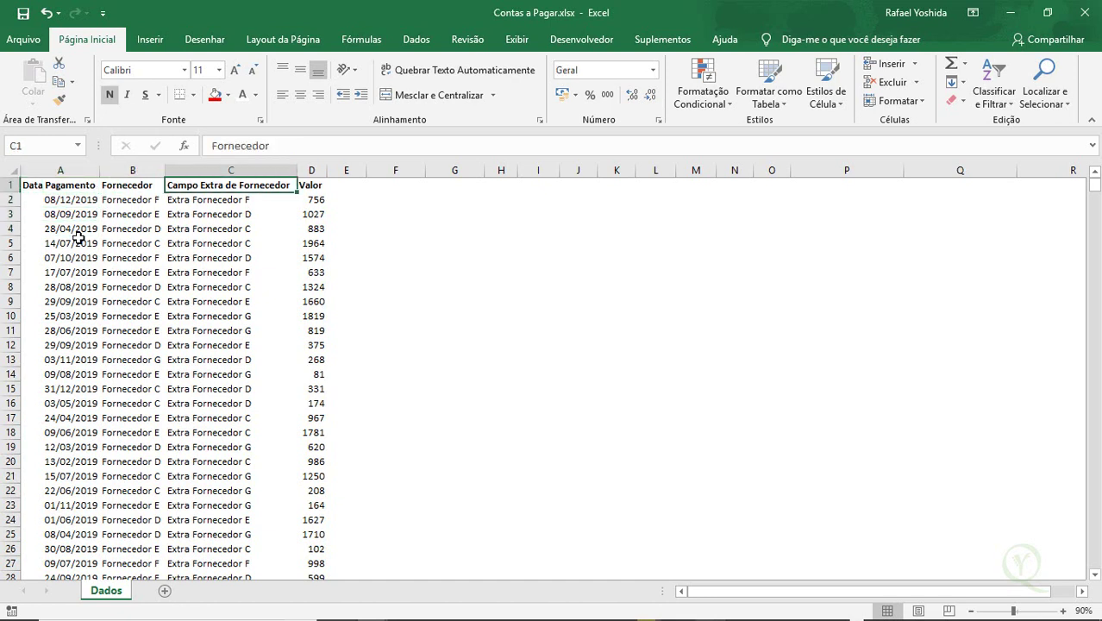
pyautogui.press('Right')
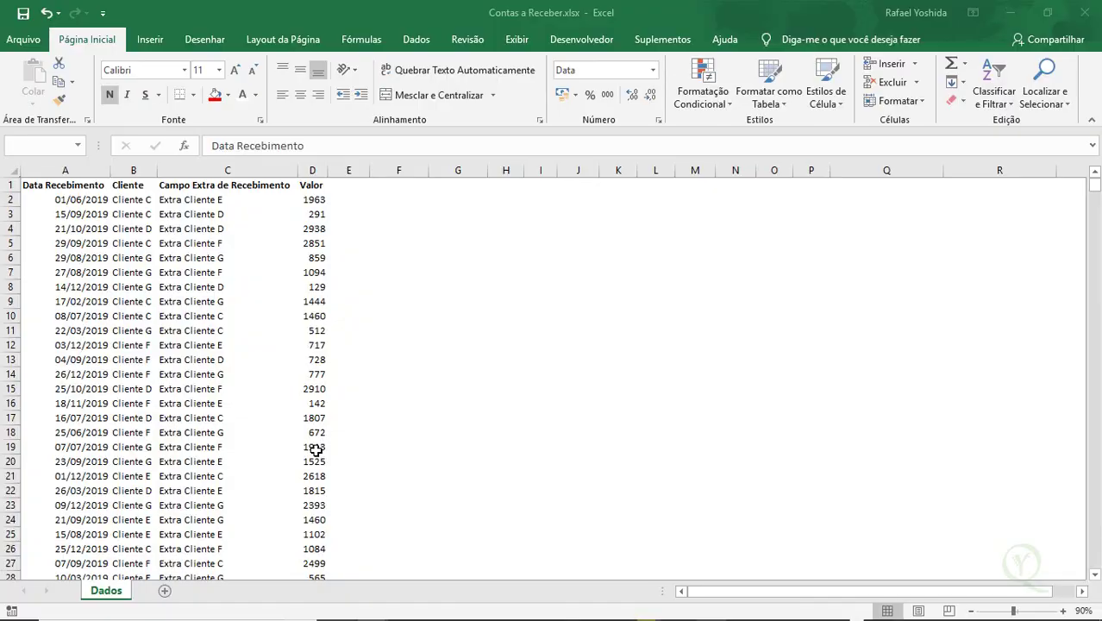
# Examine the headers and the date, client, extra field and value columns in Contas a Receber.xlsx.
pyautogui.hotkey('ctrl', 'shift', 'Right')
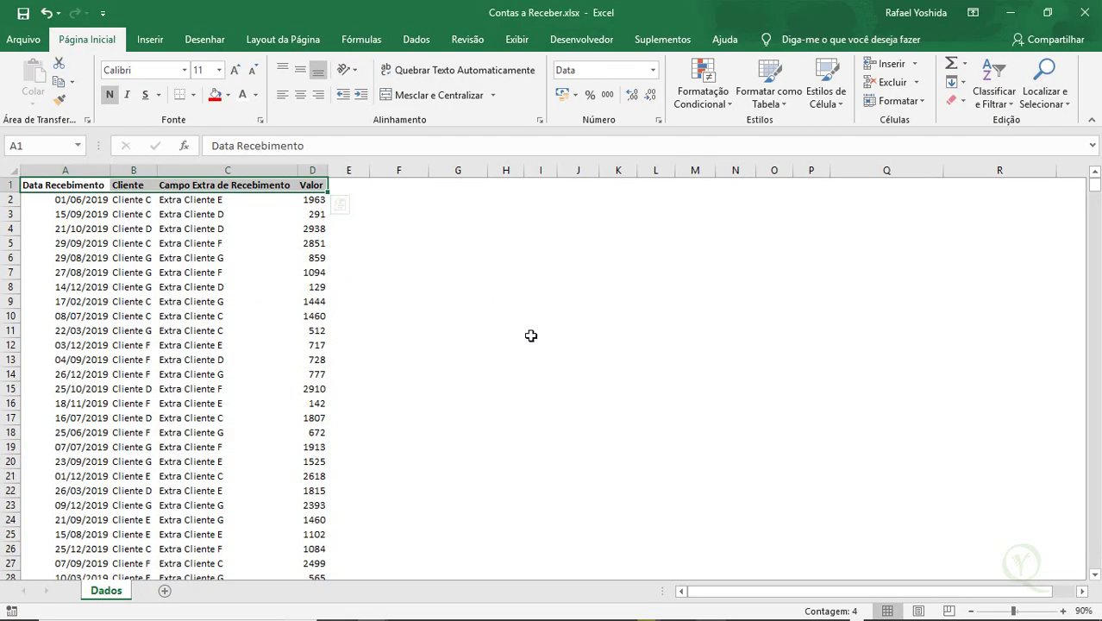
pyautogui.click(531, 336)
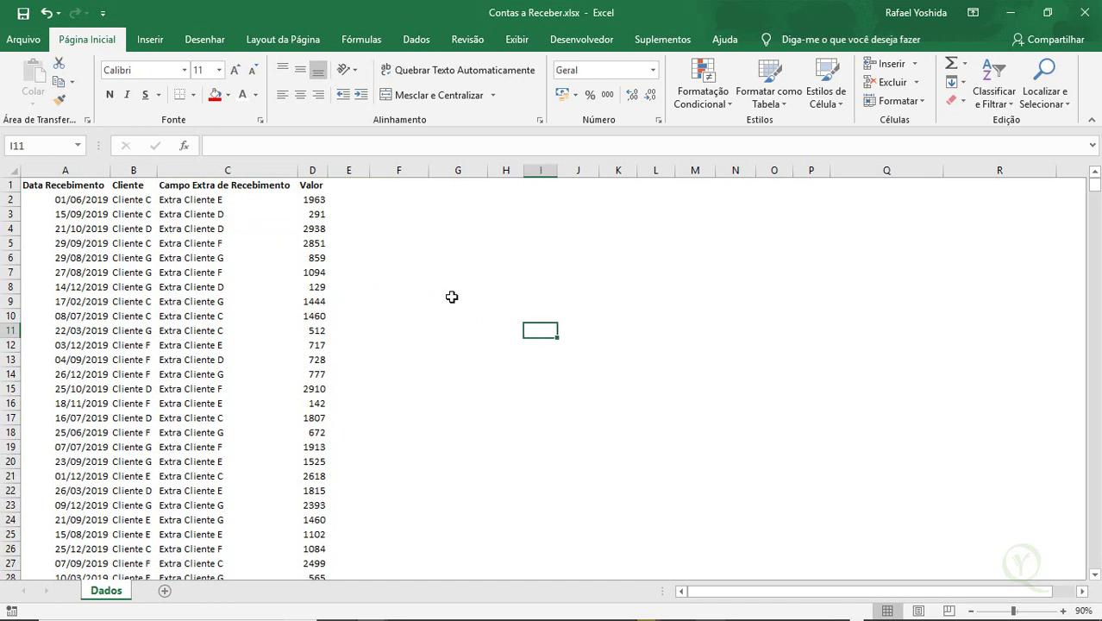
pyautogui.click(139, 204)
pyautogui.click(205, 211)
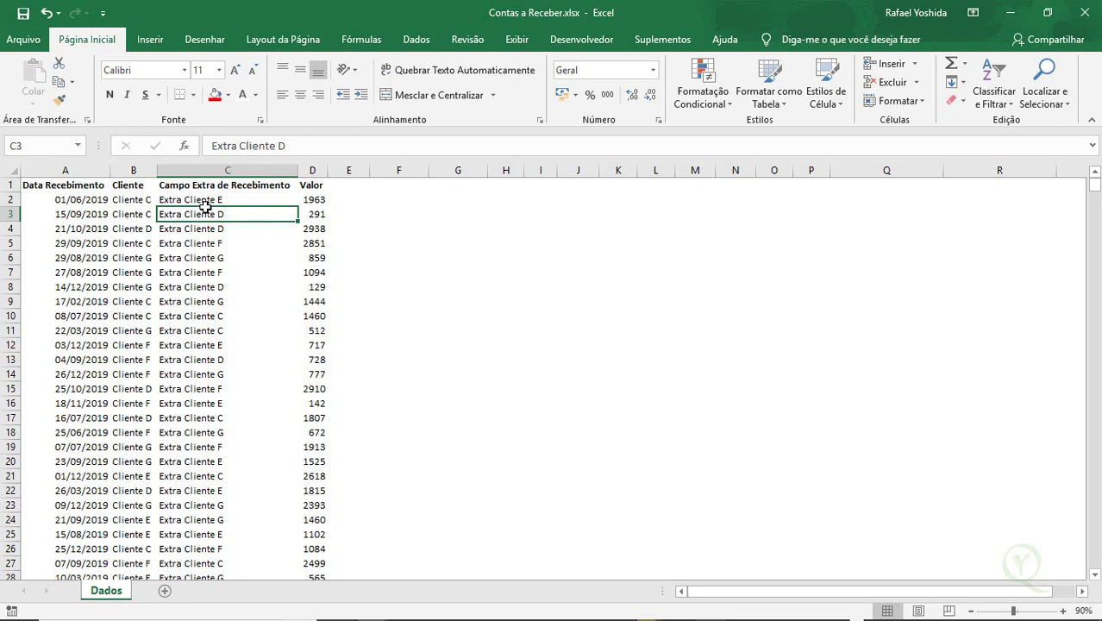
pyautogui.click(317, 203)
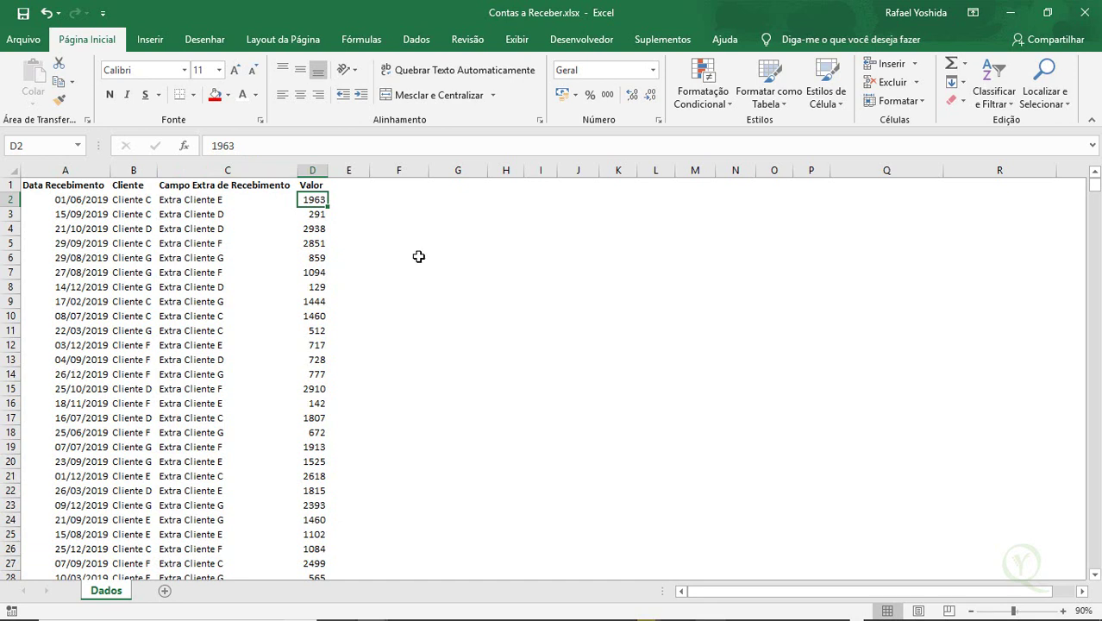
pyautogui.click(74, 226)
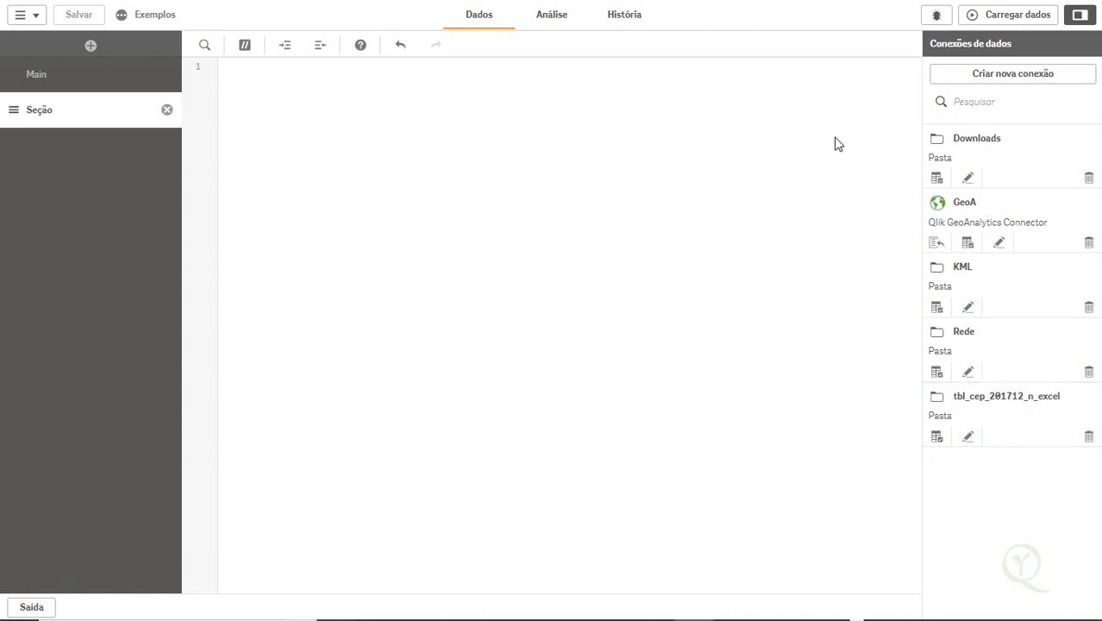
# In Qlik Sense, insert a load script for Contas a Pagar.xlsx from the Downloads connection, excluding fields F5, F6 and F7.
pyautogui.click(936, 177)
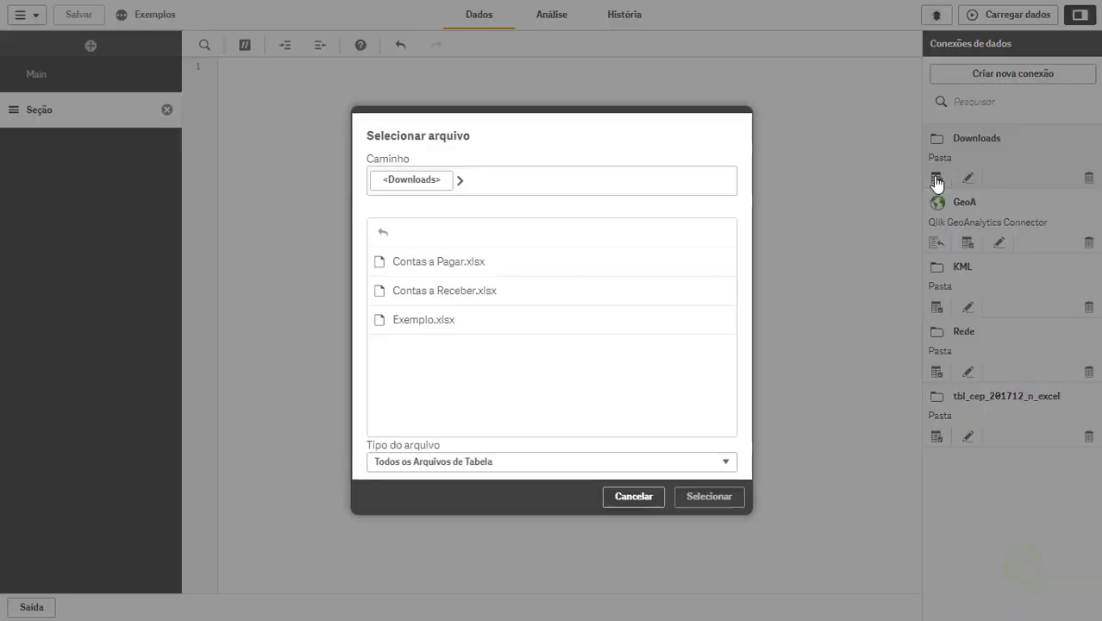
pyautogui.doubleClick(426, 263)
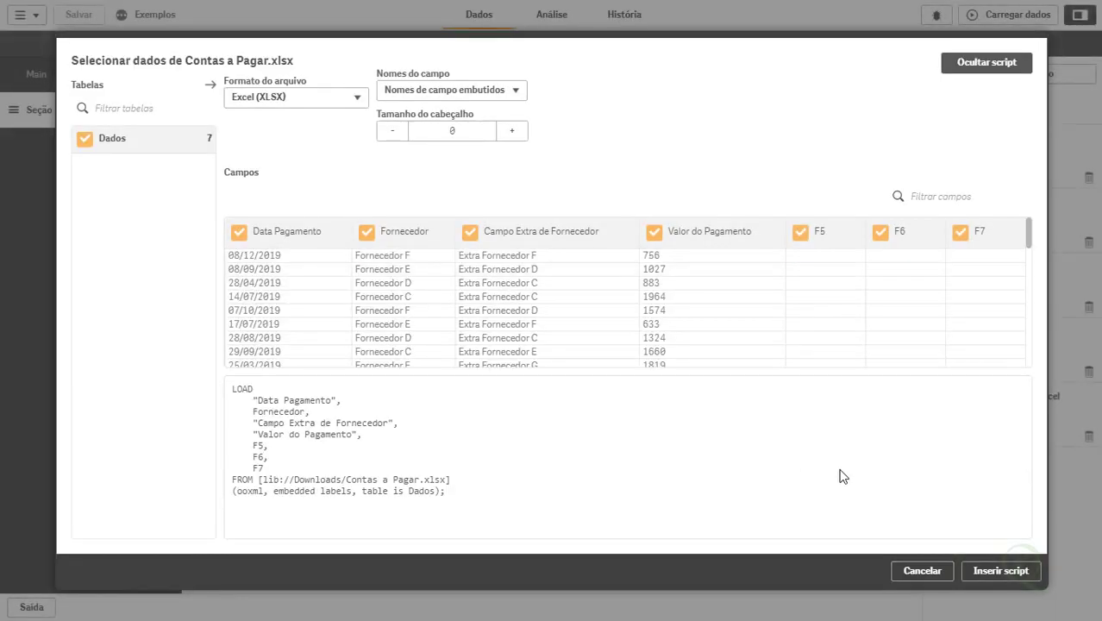
pyautogui.click(800, 233)
pyautogui.click(879, 231)
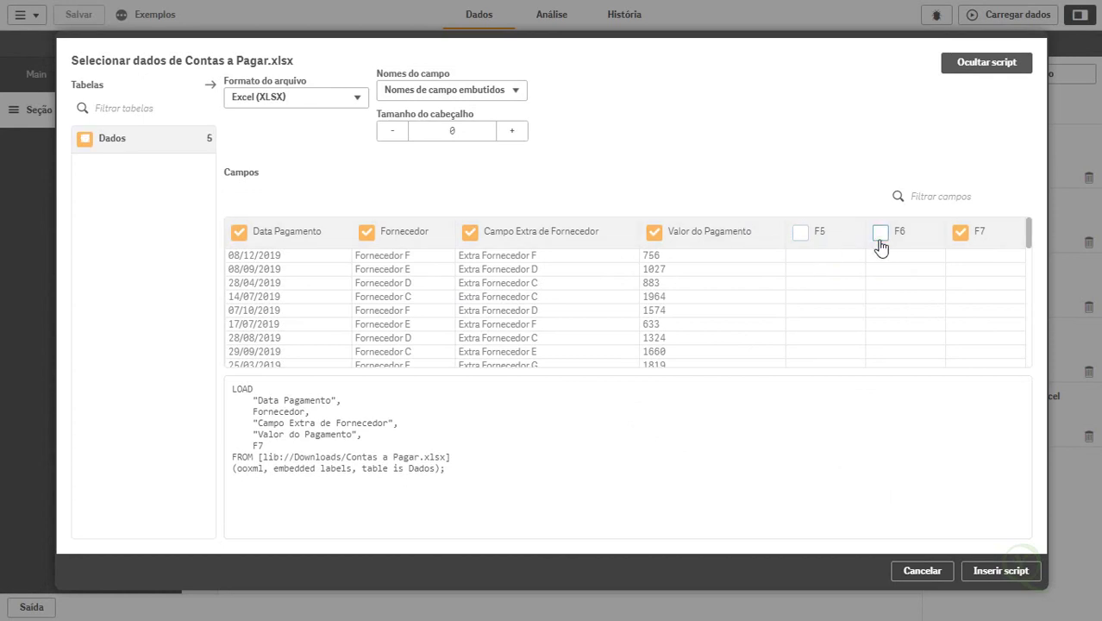
pyautogui.click(960, 232)
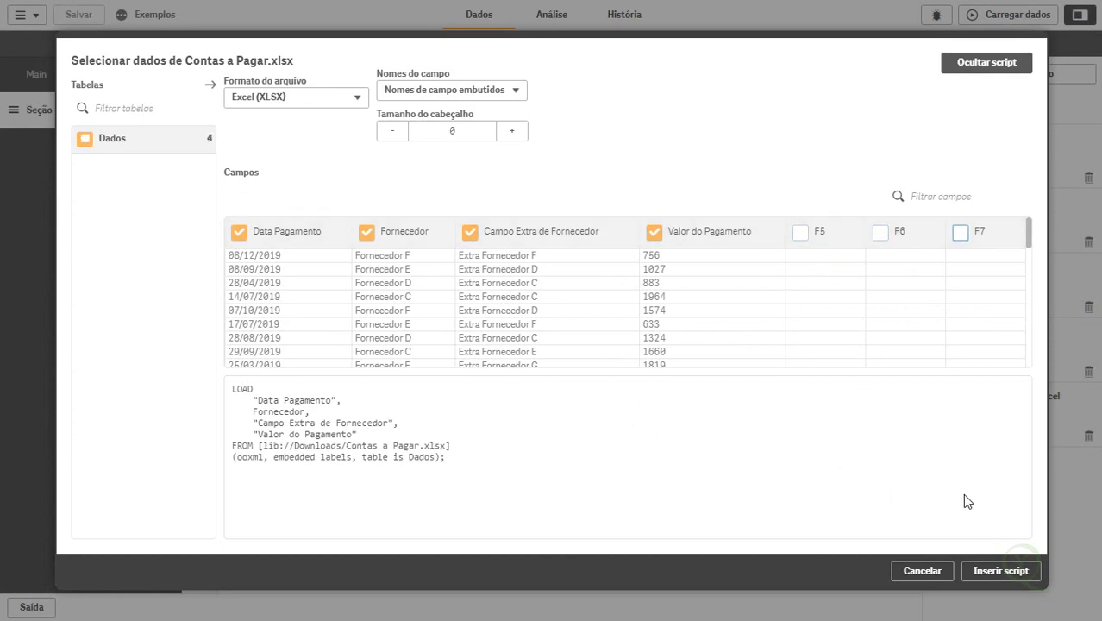
pyautogui.click(996, 573)
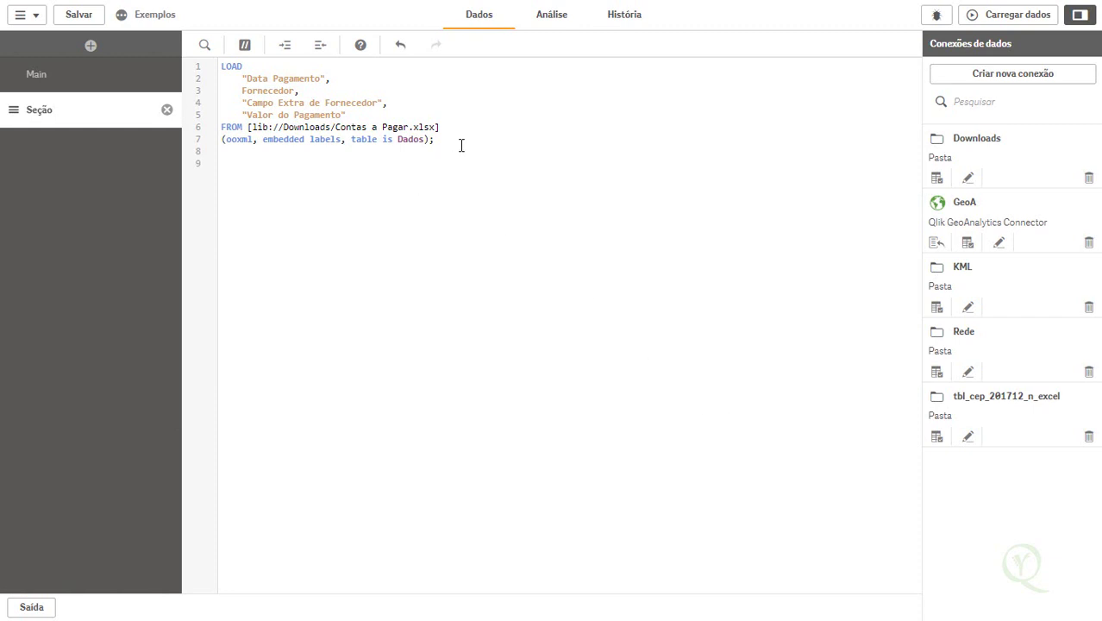
# Insert a load script for Contas a Receber.xlsx from the Downloads connection, excluding fields F5, F6 and F7.
pyautogui.click(937, 179)
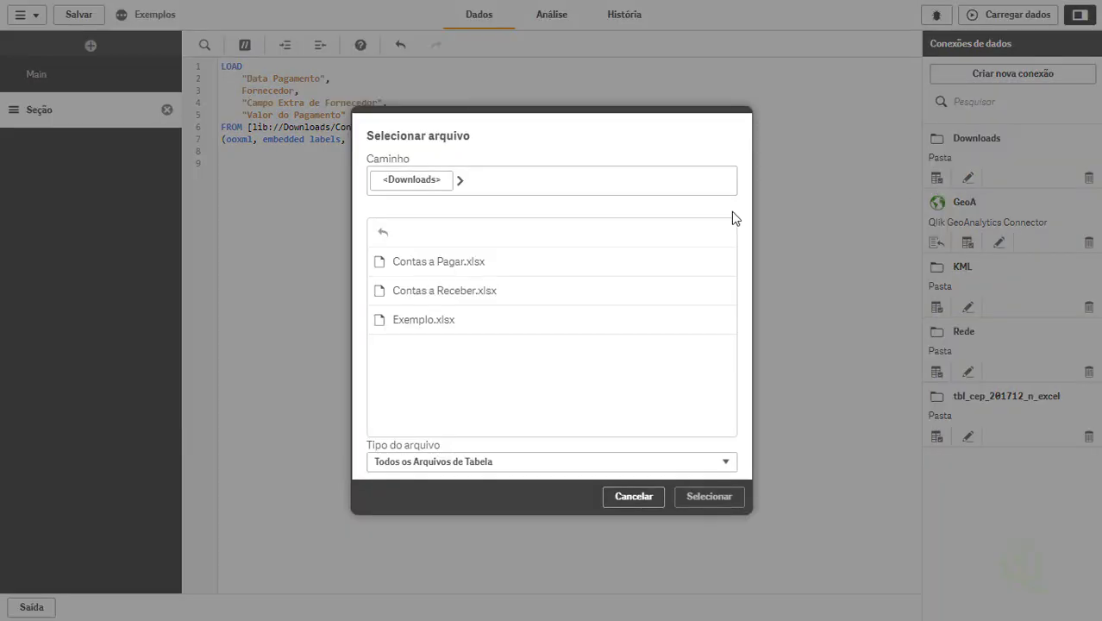
pyautogui.doubleClick(468, 295)
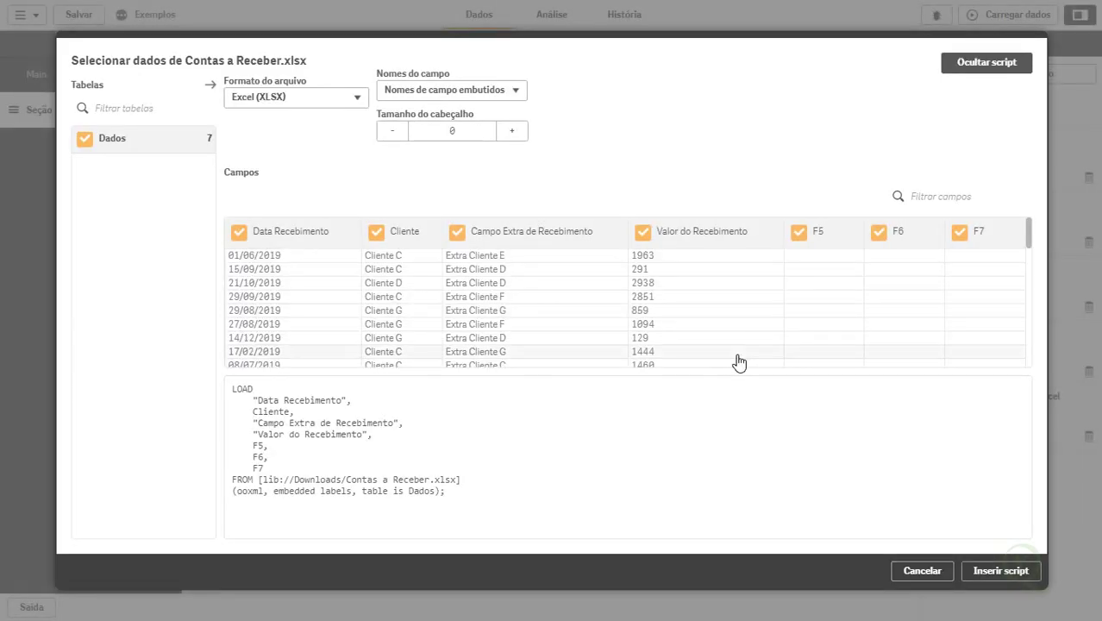
pyautogui.click(800, 237)
pyautogui.click(880, 237)
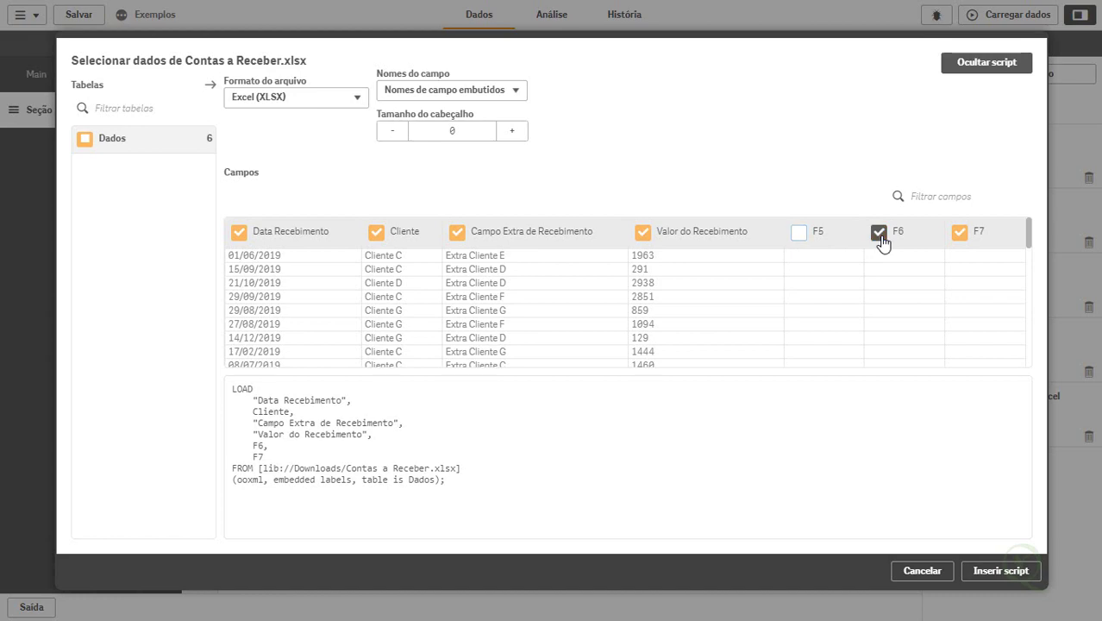
pyautogui.click(959, 237)
pyautogui.click(991, 571)
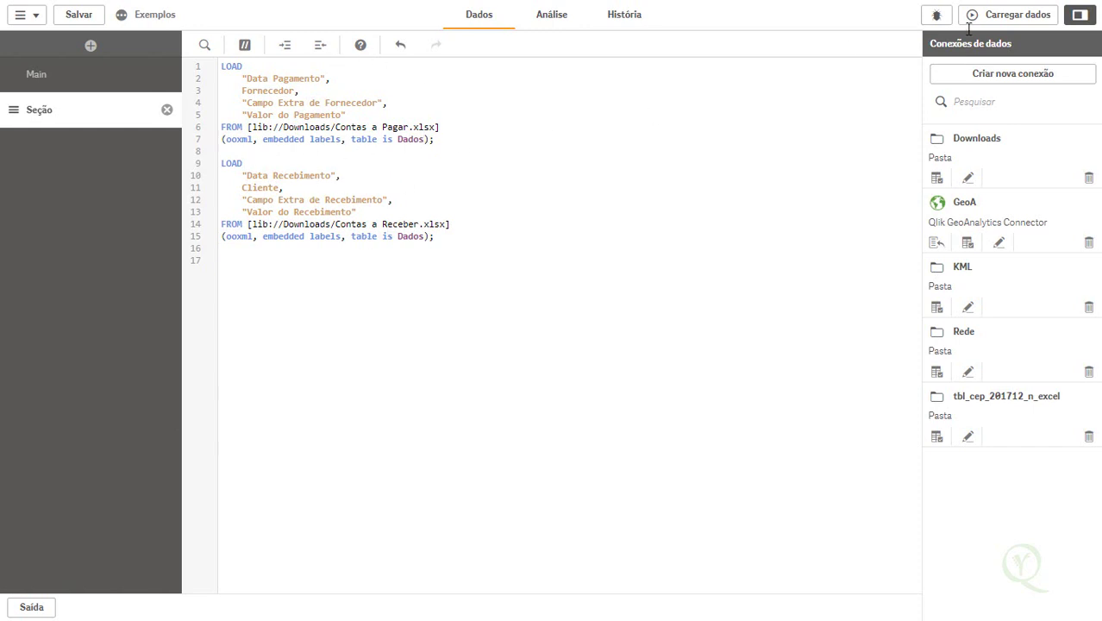
# Load the data from both scripted Excel tables and dismiss the load progress report.
pyautogui.click(1004, 17)
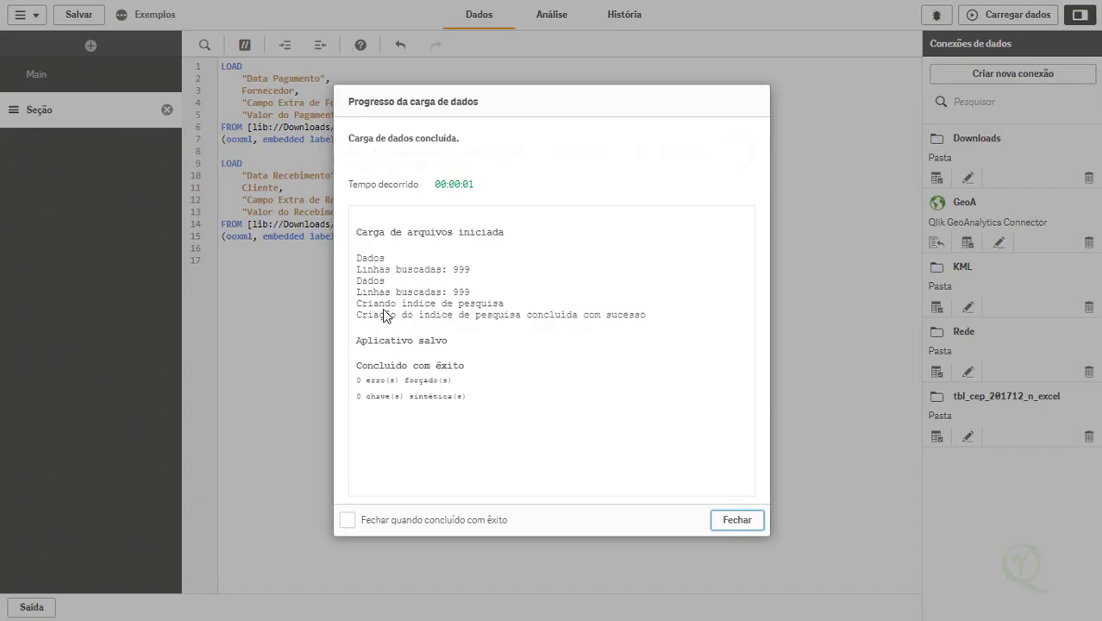
pyautogui.click(736, 521)
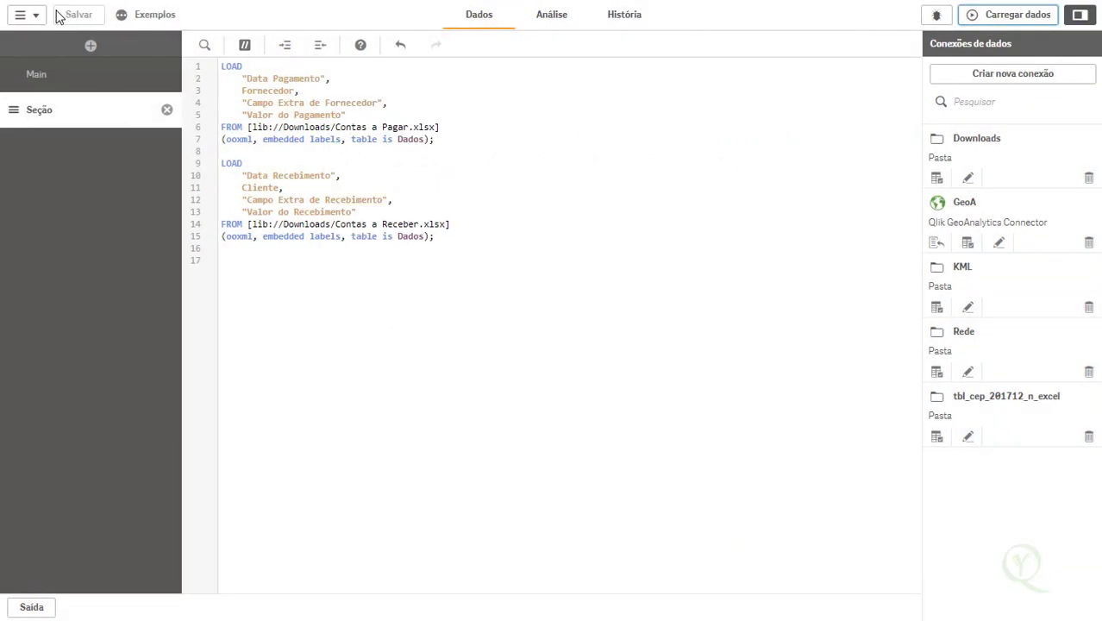
# Inspect the script-generated tables Dados and Dados-1 in the data manager, in the associations and tables views.
pyautogui.click(21, 15)
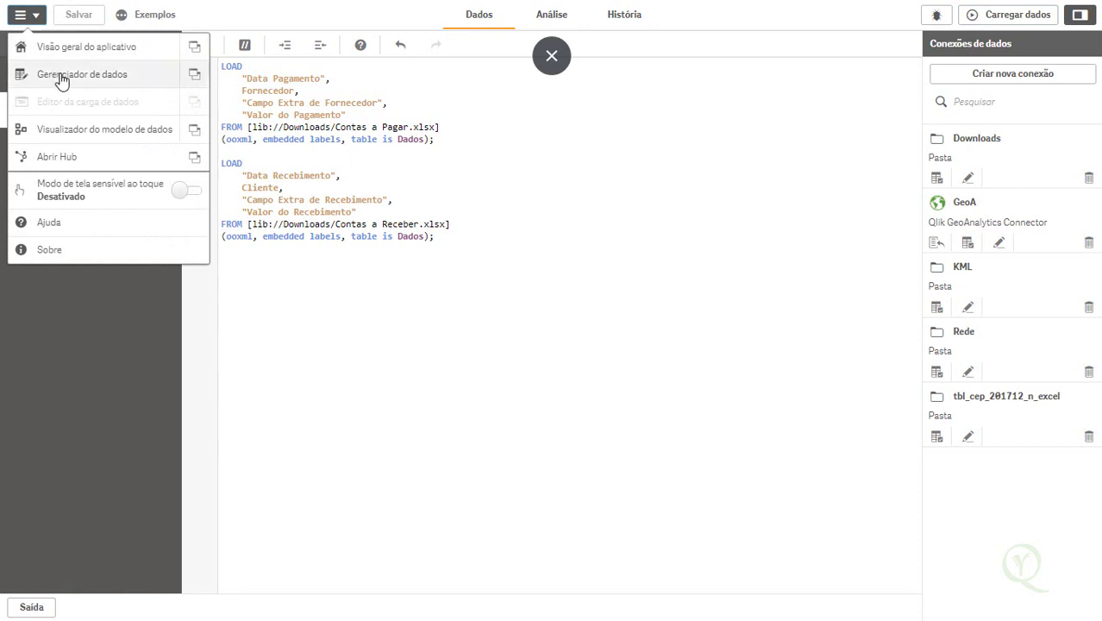
pyautogui.click(61, 78)
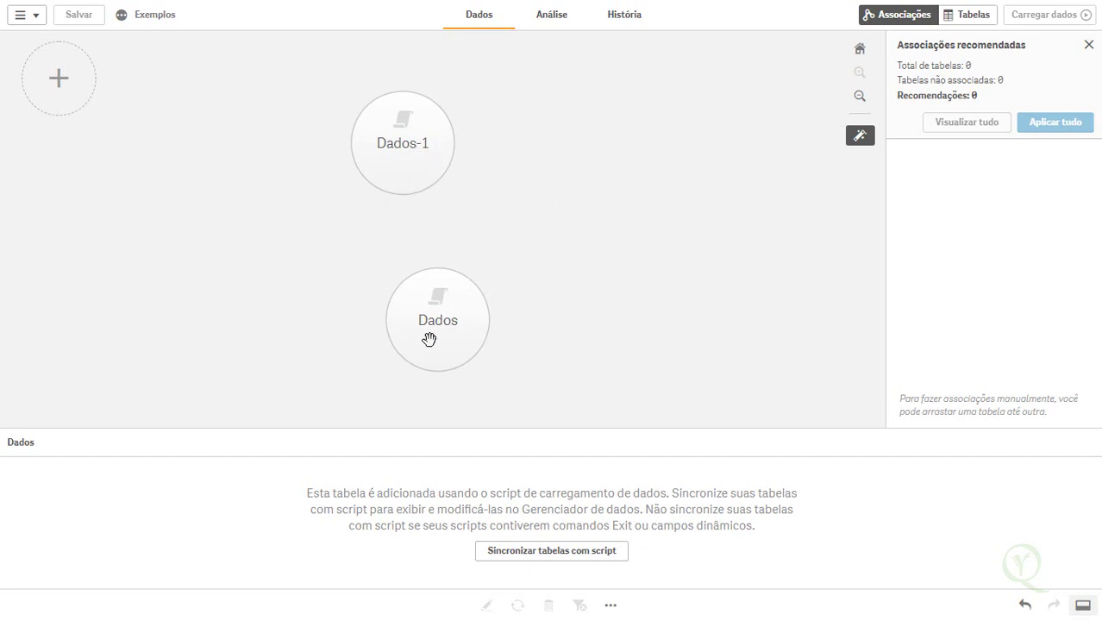
pyautogui.click(966, 18)
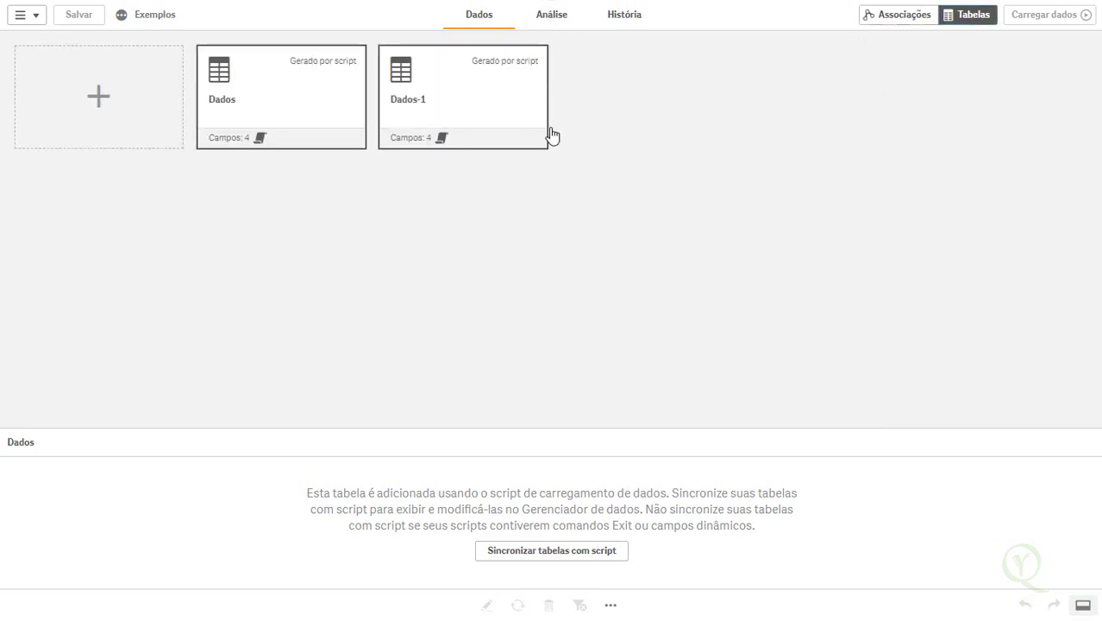
pyautogui.click(447, 89)
pyautogui.click(281, 102)
pyautogui.click(433, 97)
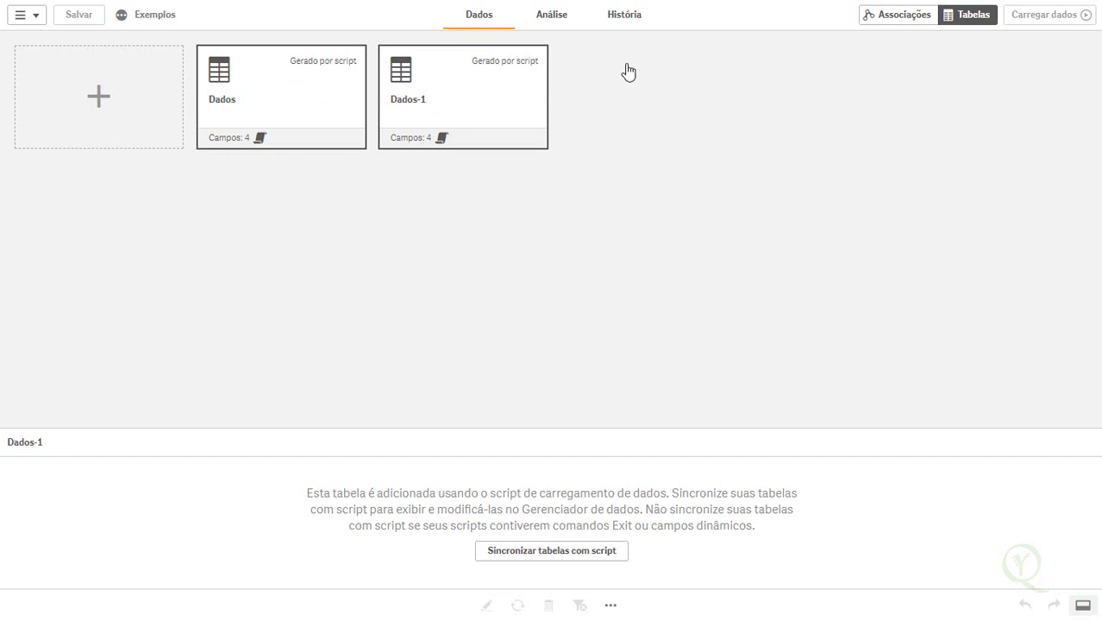
# Review the payment and receipt fields available for building charts on the Concatenate analysis sheet.
pyautogui.click(544, 19)
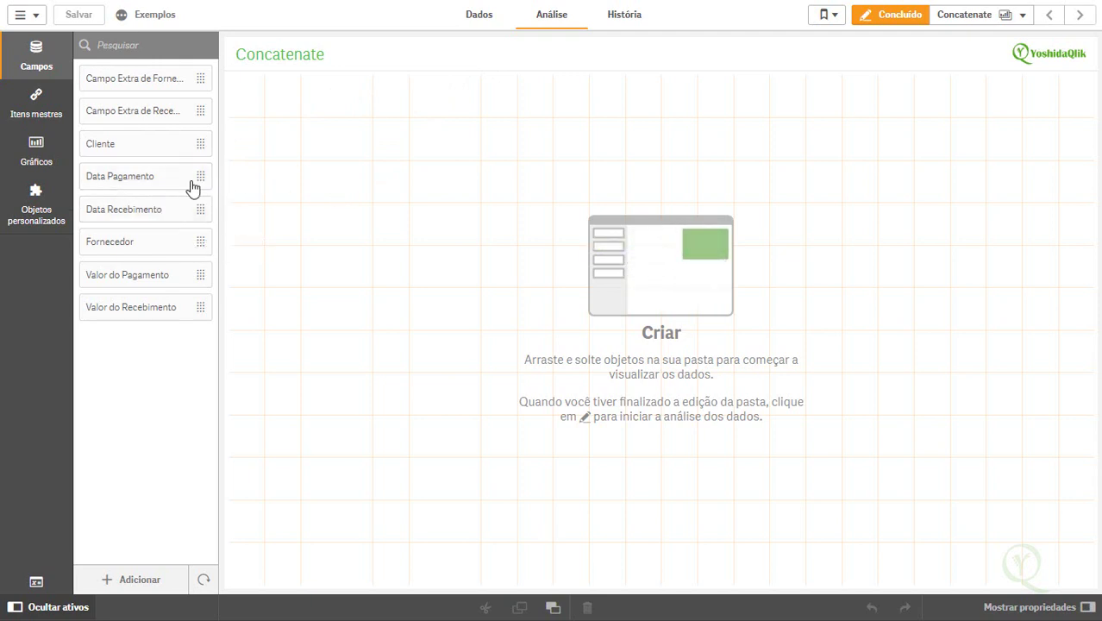
pyautogui.moveTo(191, 182); pyautogui.dragTo(388, 219)
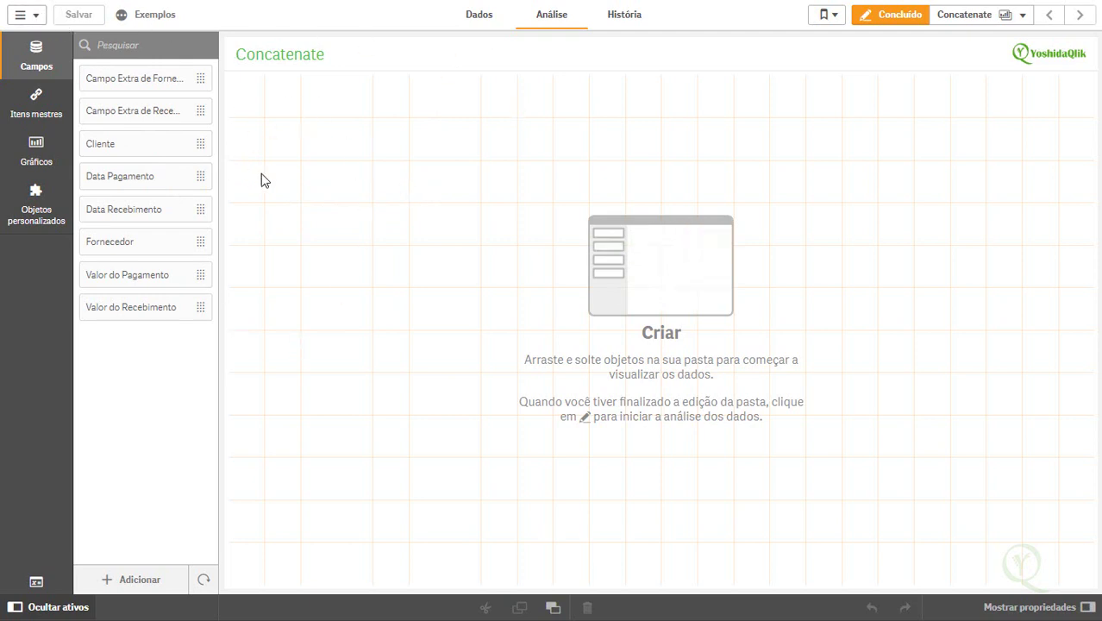
# In the data load editor, label the first LOAD as Dados and alias "Data Pagamento" as Data.
pyautogui.click(34, 17)
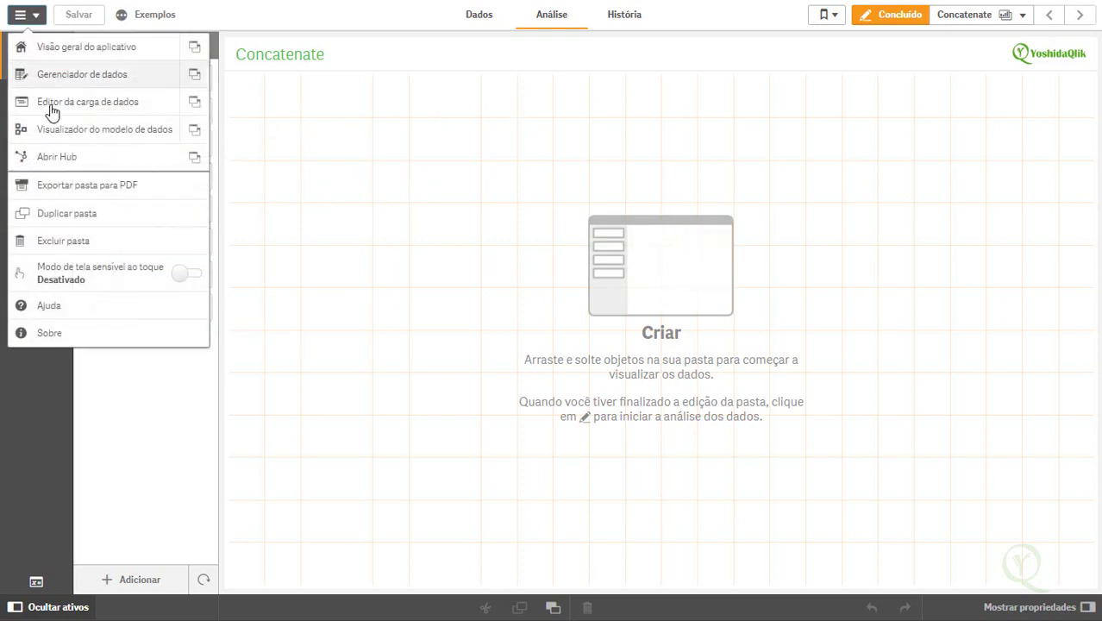
pyautogui.click(116, 106)
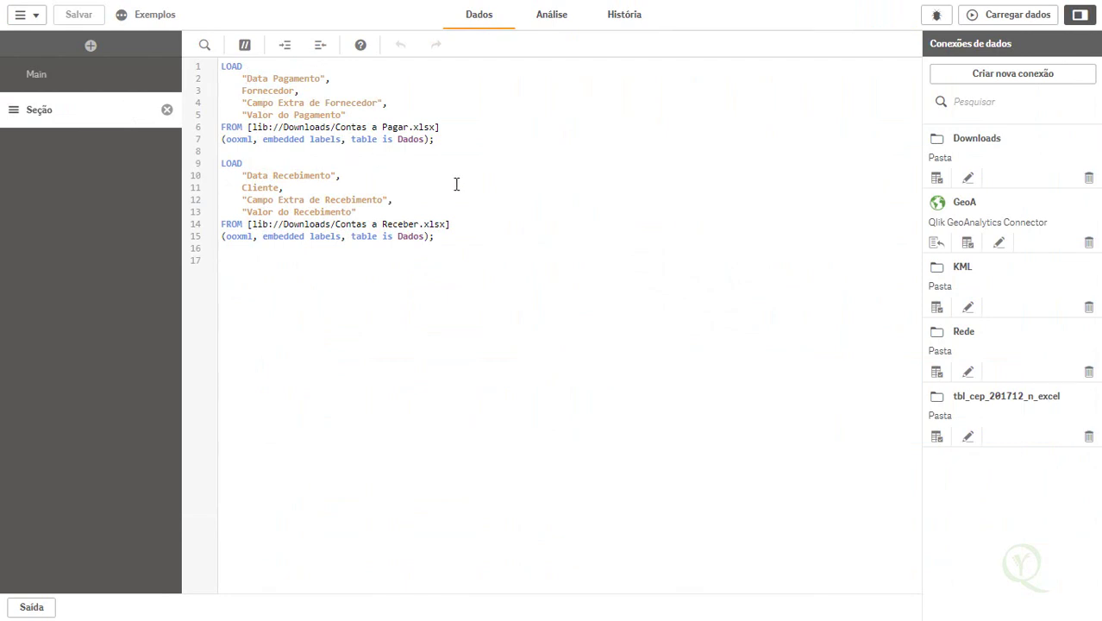
pyautogui.press('Return')
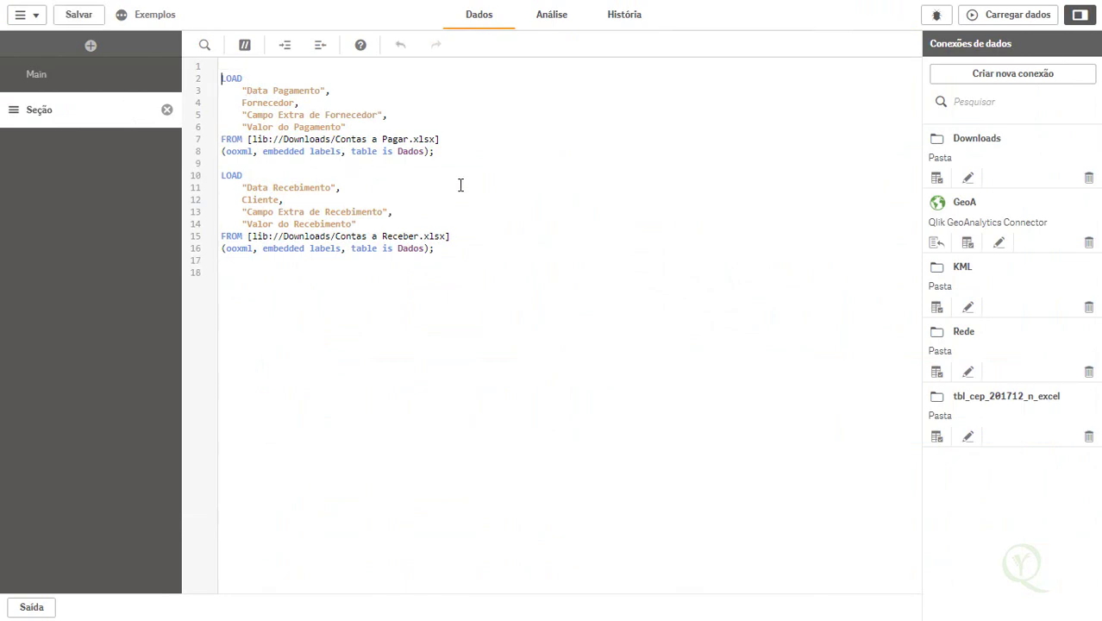
pyautogui.click(99, 12)
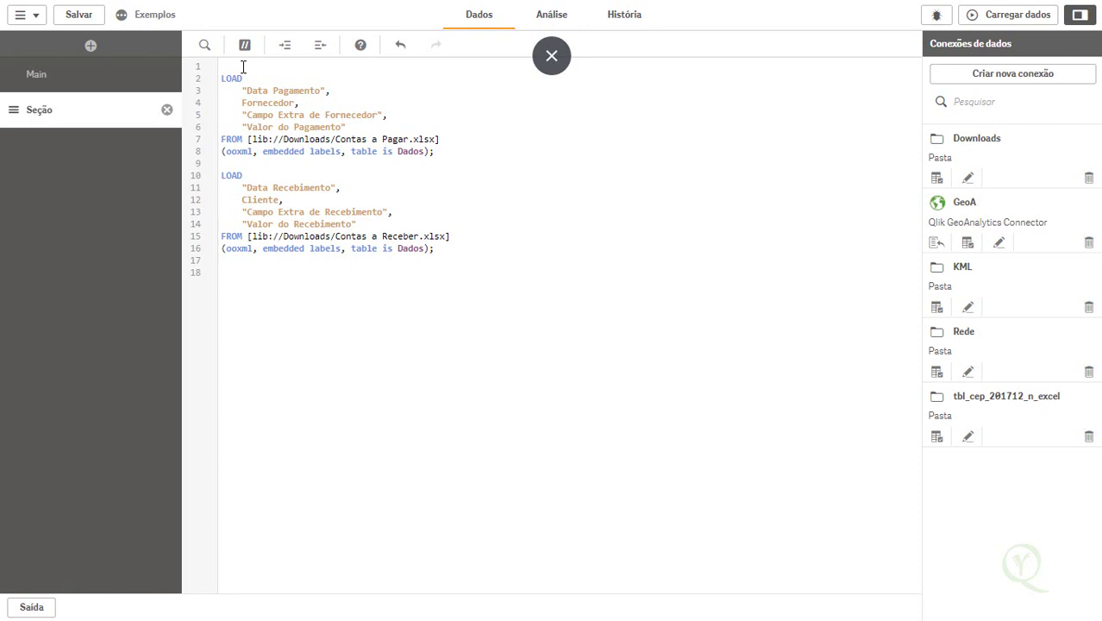
pyautogui.write('s DAT')
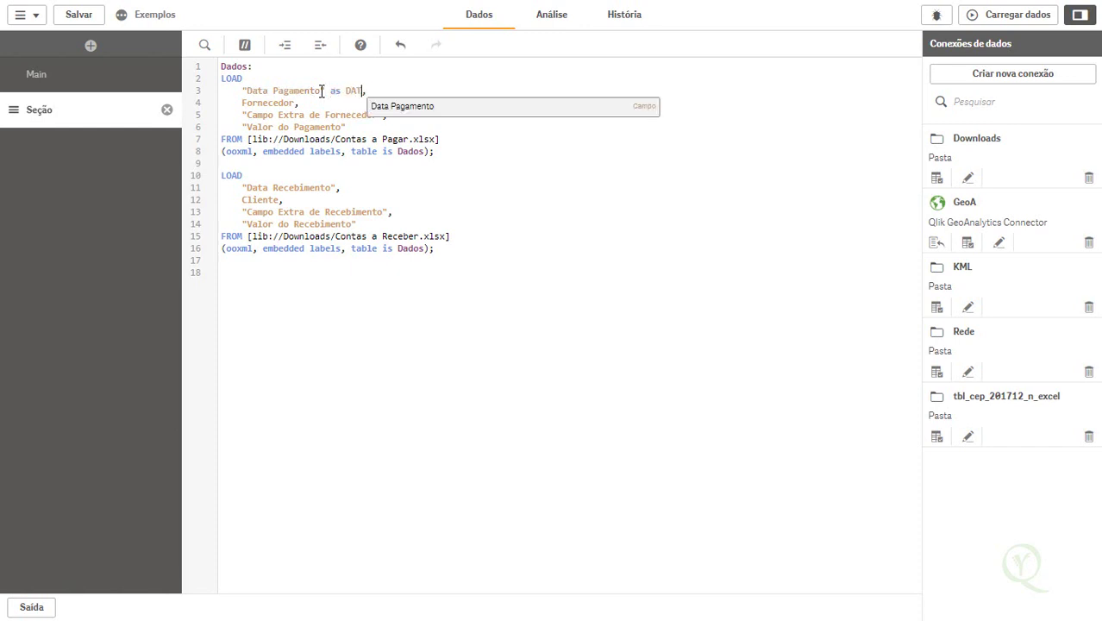
pyautogui.press('BackSpace')
# In the first LOAD, alias Fornecedor as Fornecedor_Cliente and "Valor do Pagamento" as Valor.
pyautogui.click(298, 102)
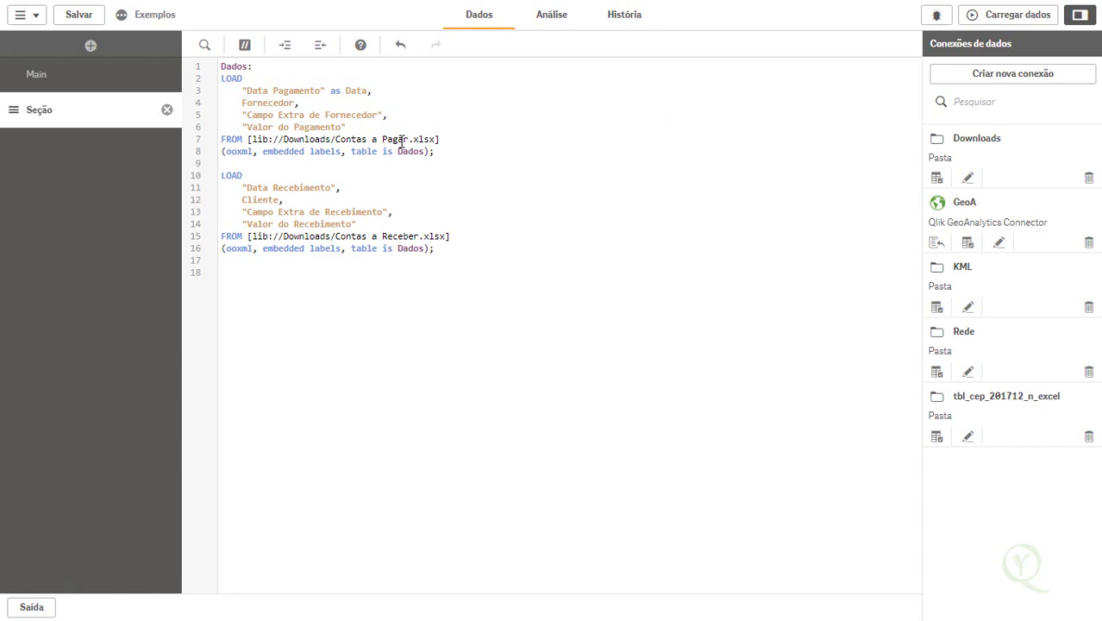
pyautogui.write('as ')
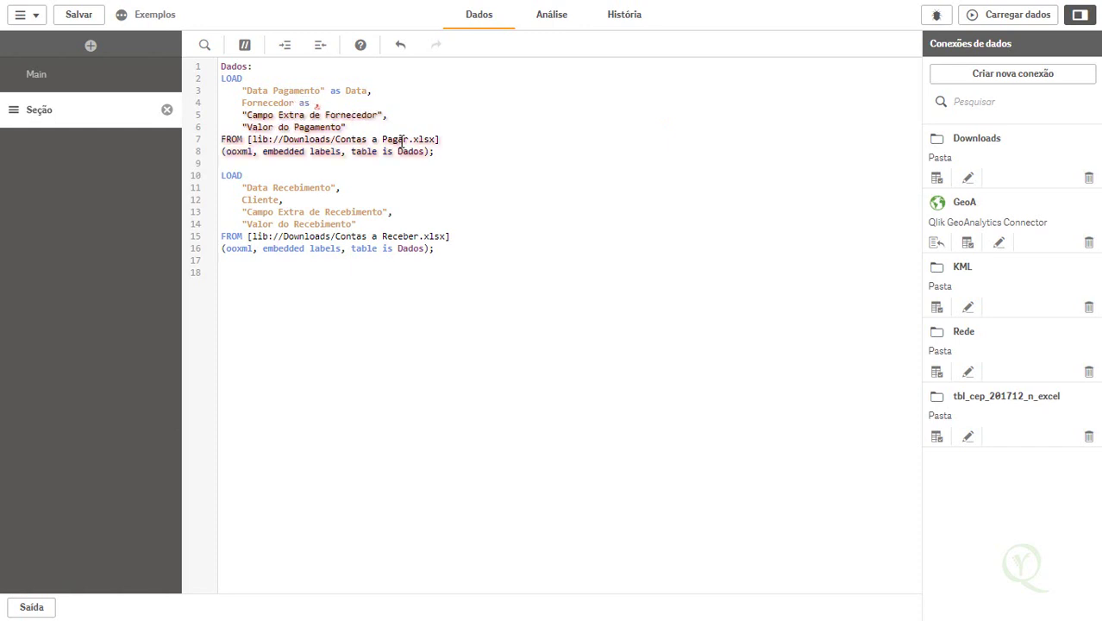
pyautogui.write('Forne')
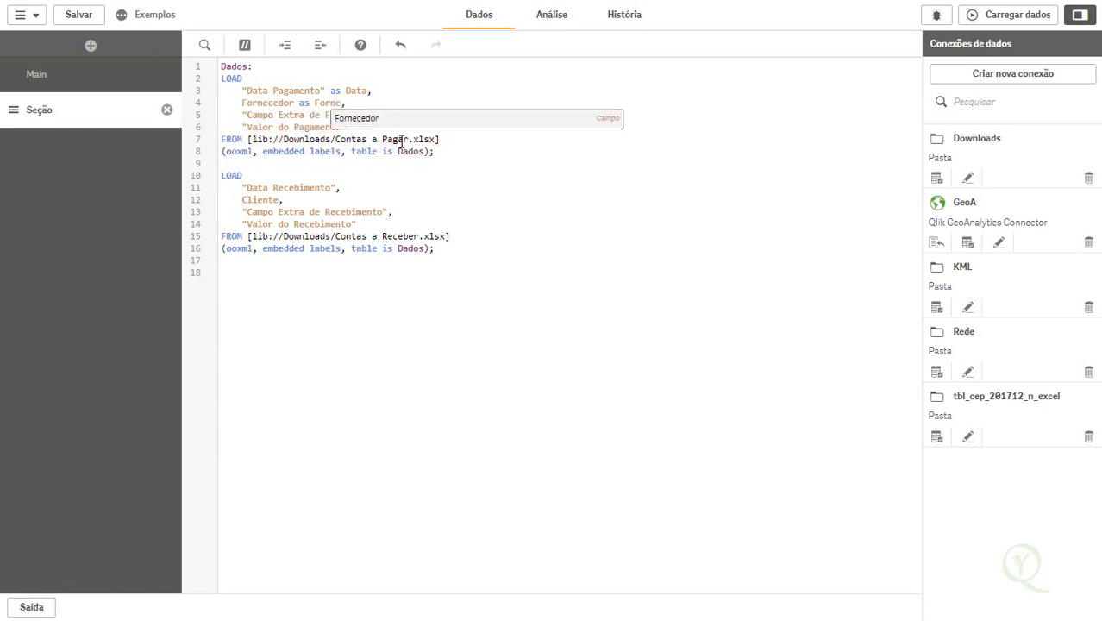
pyautogui.write('cedor ')
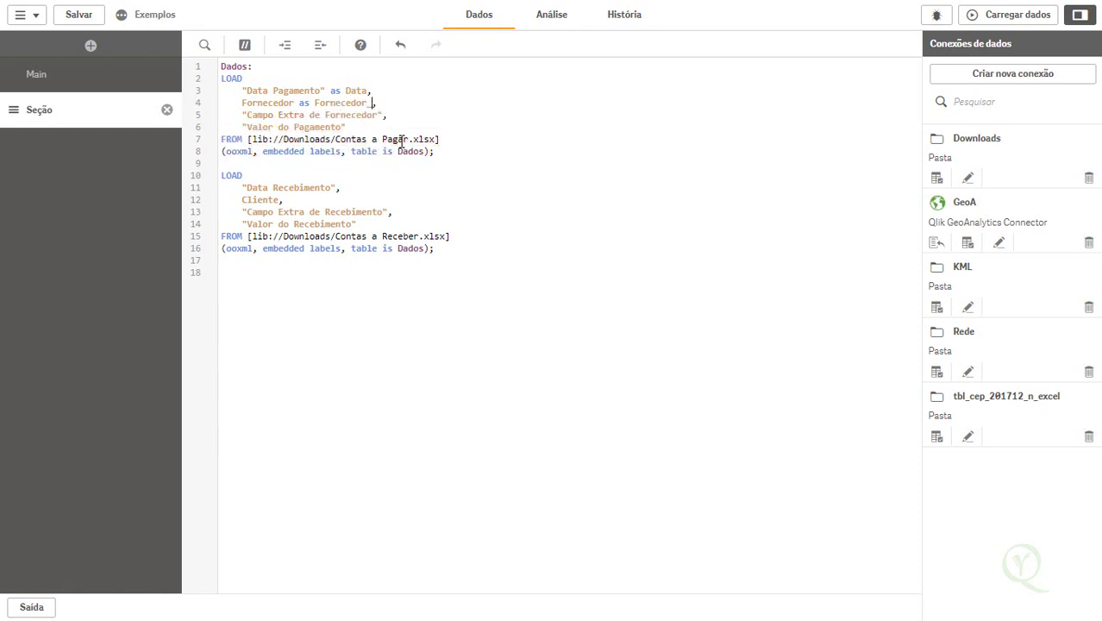
pyautogui.write('as Fornecedor_Cliente')
pyautogui.click(377, 115)
pyautogui.write('or')
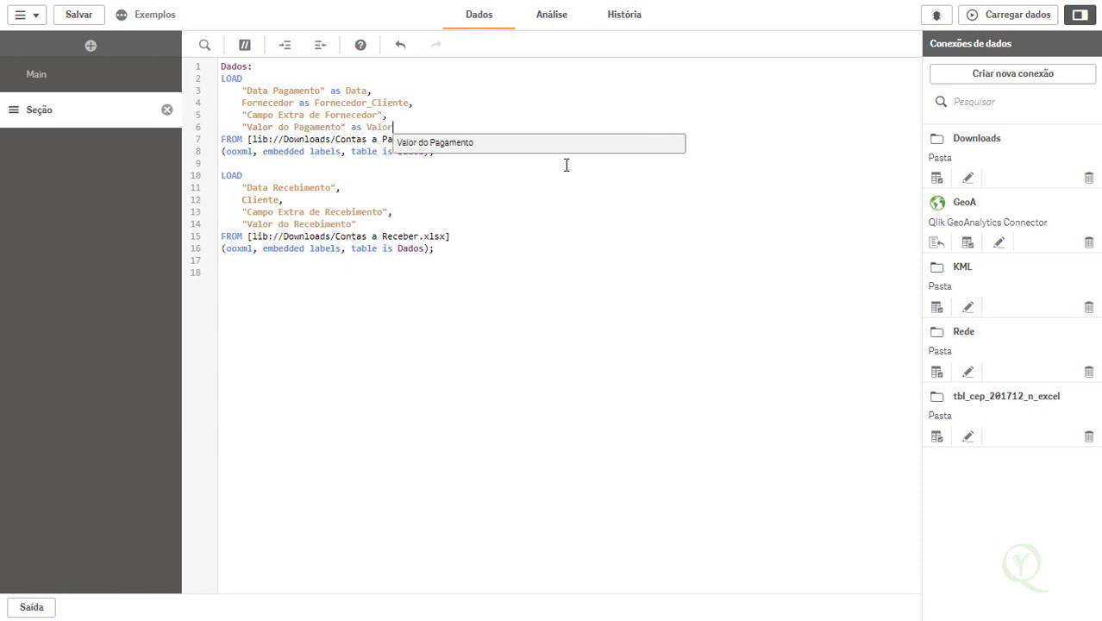
pyautogui.click(362, 141)
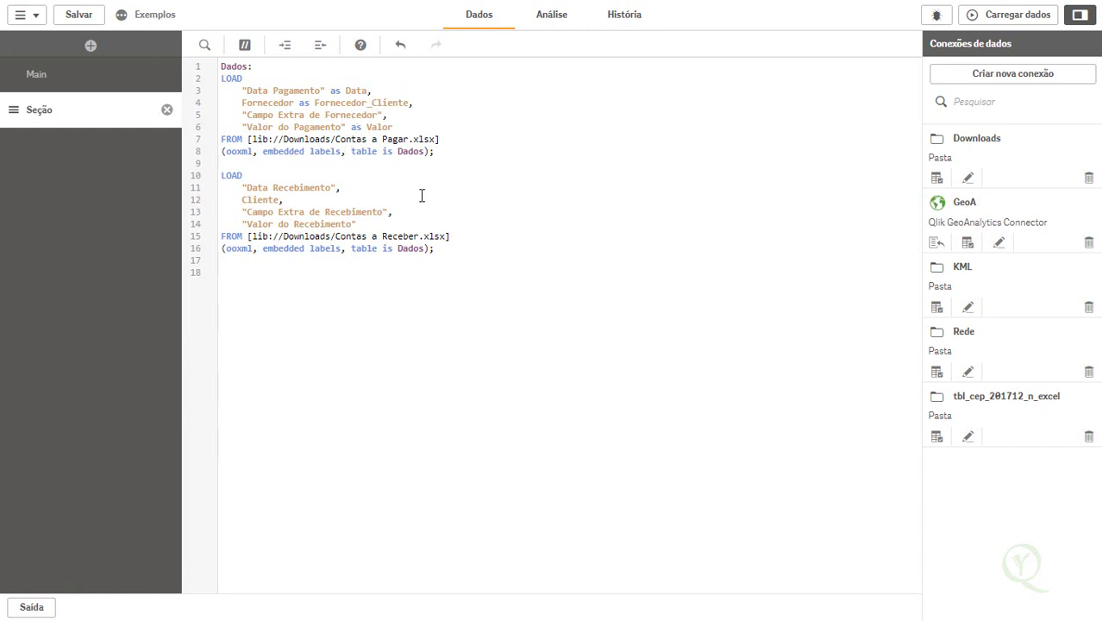
# Insert blank lines before the second LOAD and prefix it with Concatenate(Dados).
pyautogui.click(235, 163)
pyautogui.press('Return')
pyautogui.press('Return')
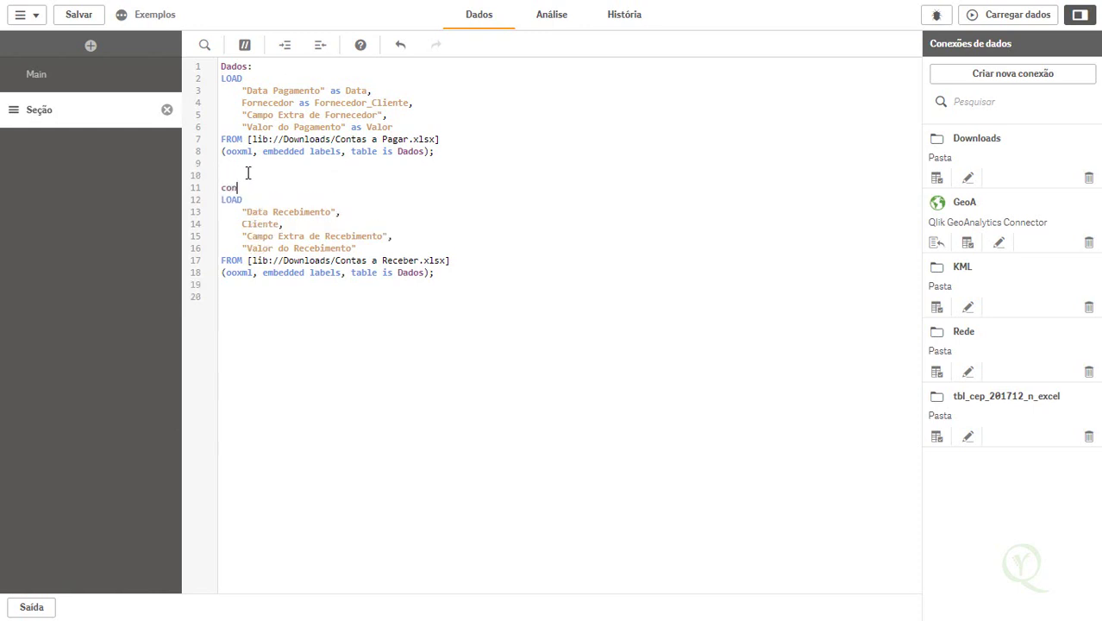
pyautogui.press('Return')
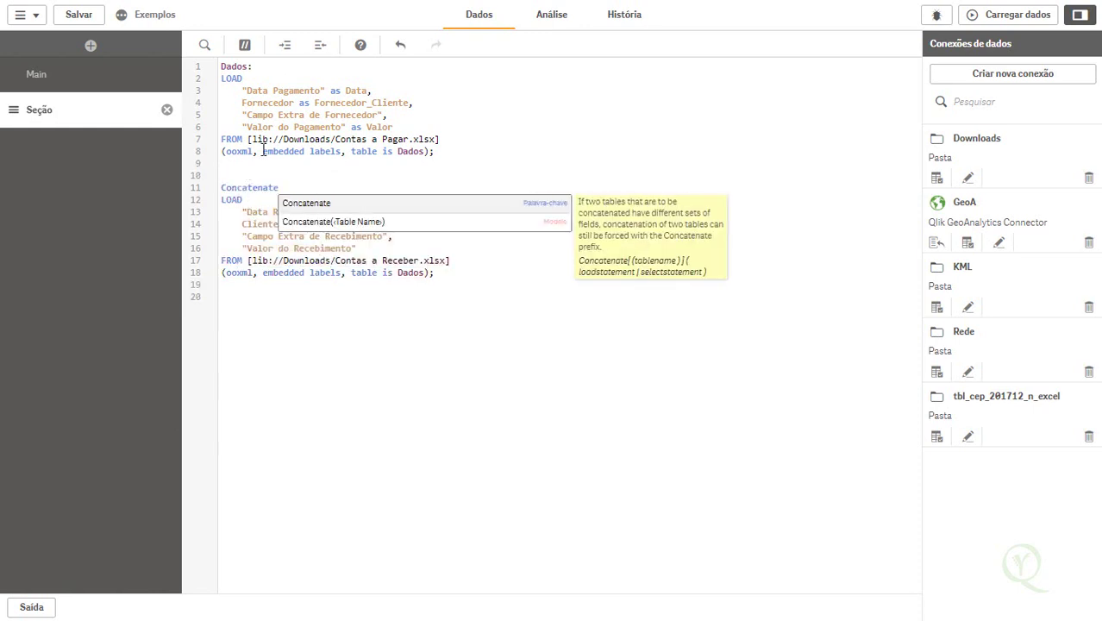
pyautogui.write('(Dad')
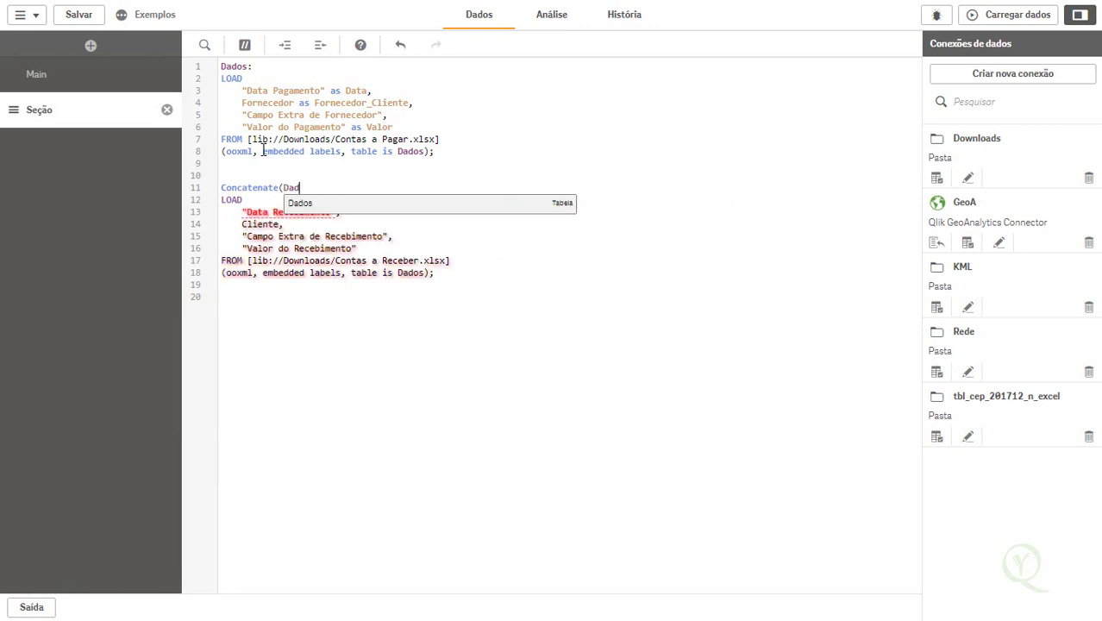
pyautogui.write('os)')
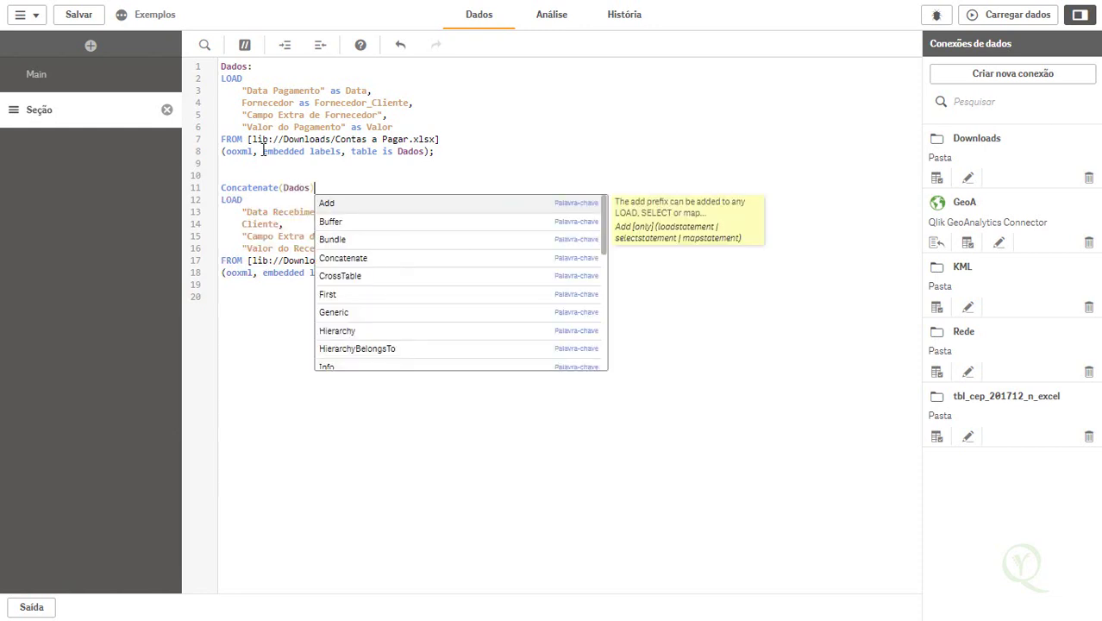
# In the second LOAD, alias "Data Recebimento" as Data and Cliente as Fornecedor_Cliente.
pyautogui.click(268, 224)
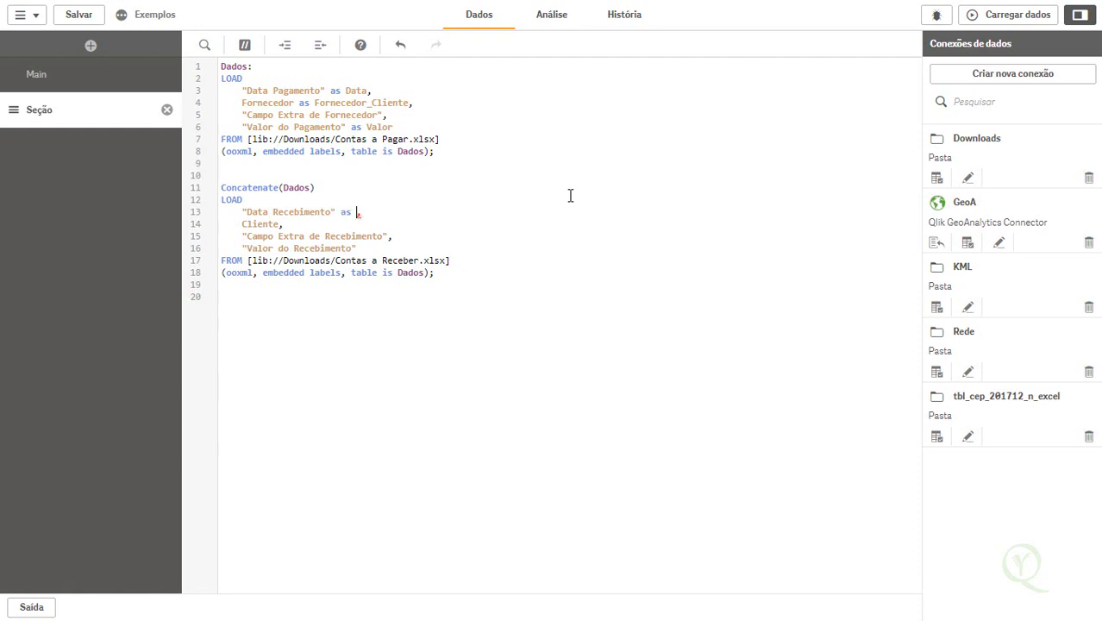
pyautogui.write('Data,')
pyautogui.doubleClick(352, 104)
pyautogui.hotkey('ctrl', 'c')
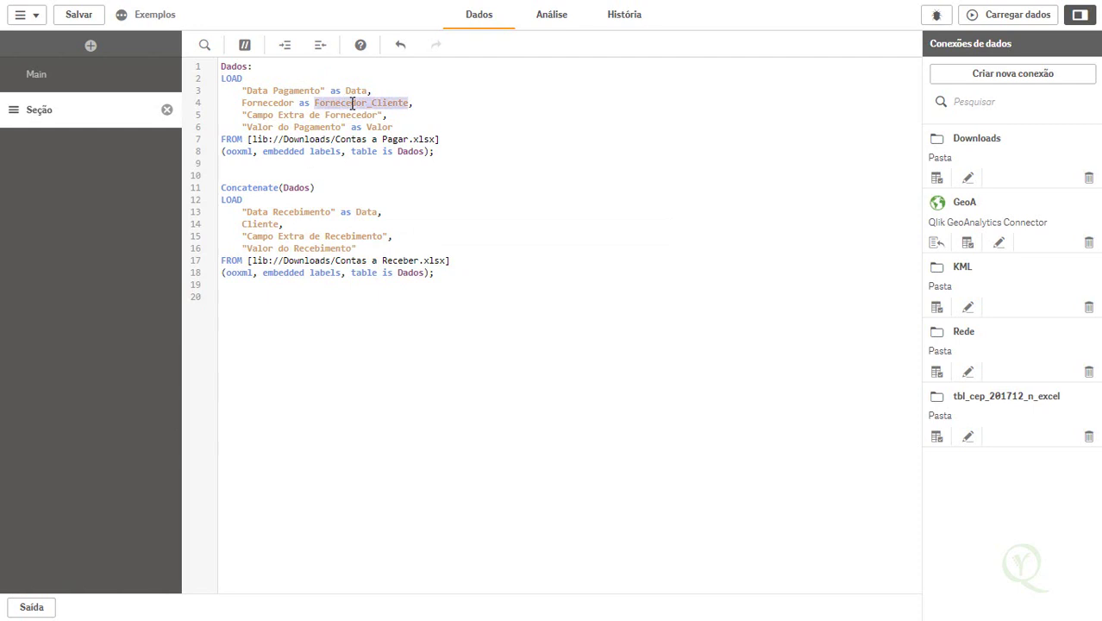
pyautogui.click(290, 225)
pyautogui.write('as')
pyautogui.hotkey('ctrl', 'v')
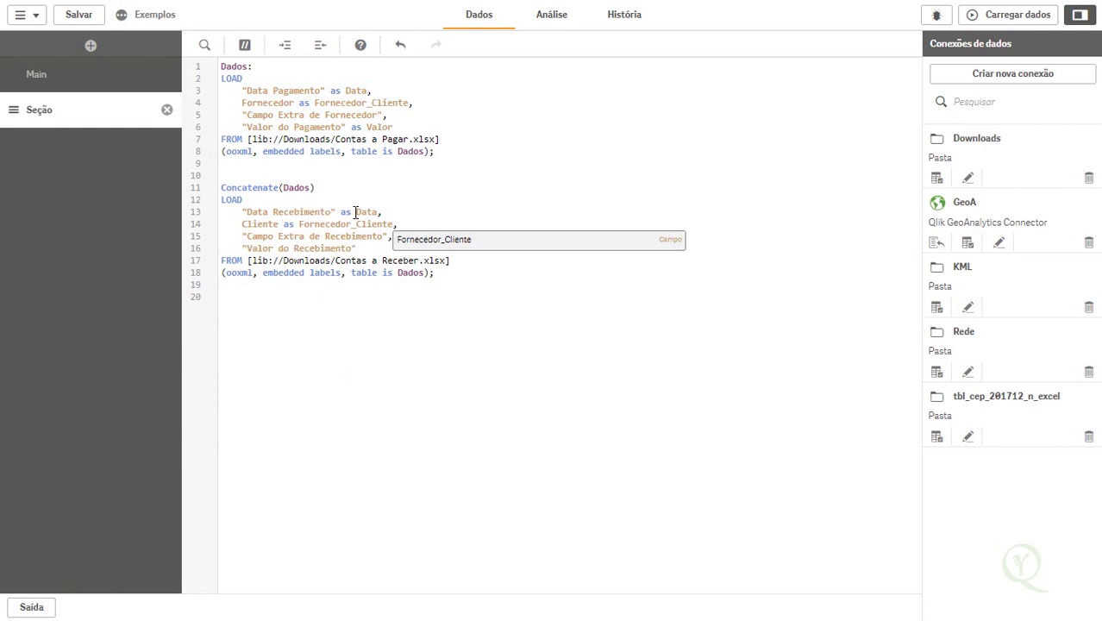
# Alias "Valor do Recebimento" as Valor in the second LOAD and load the data with the concatenation script.
pyautogui.click(300, 239)
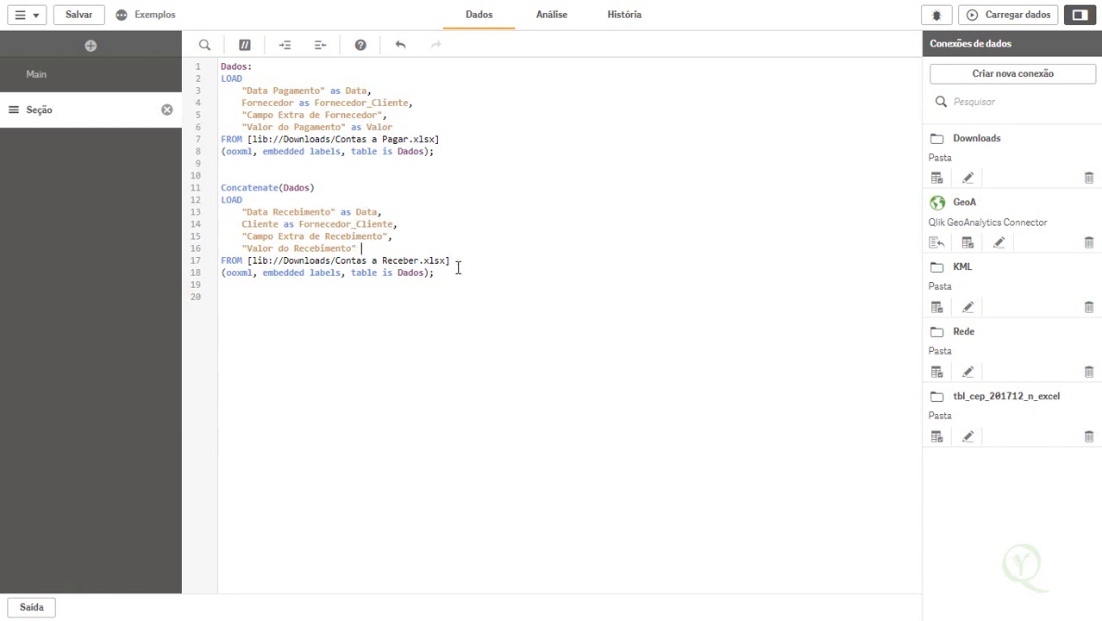
pyautogui.write('Va')
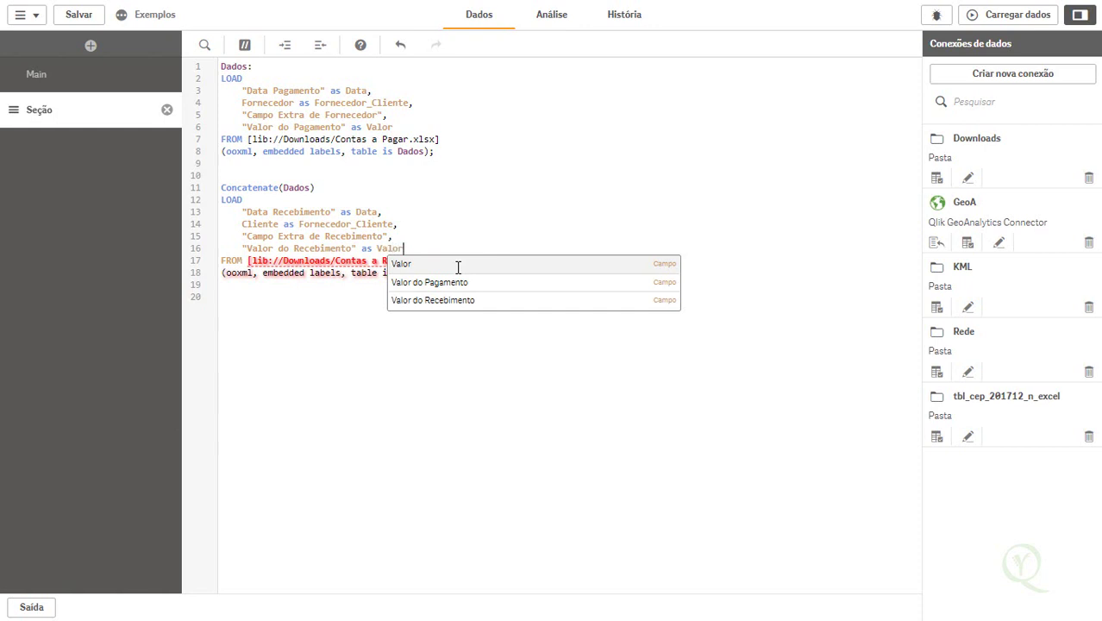
pyautogui.write('lor')
pyautogui.click(473, 186)
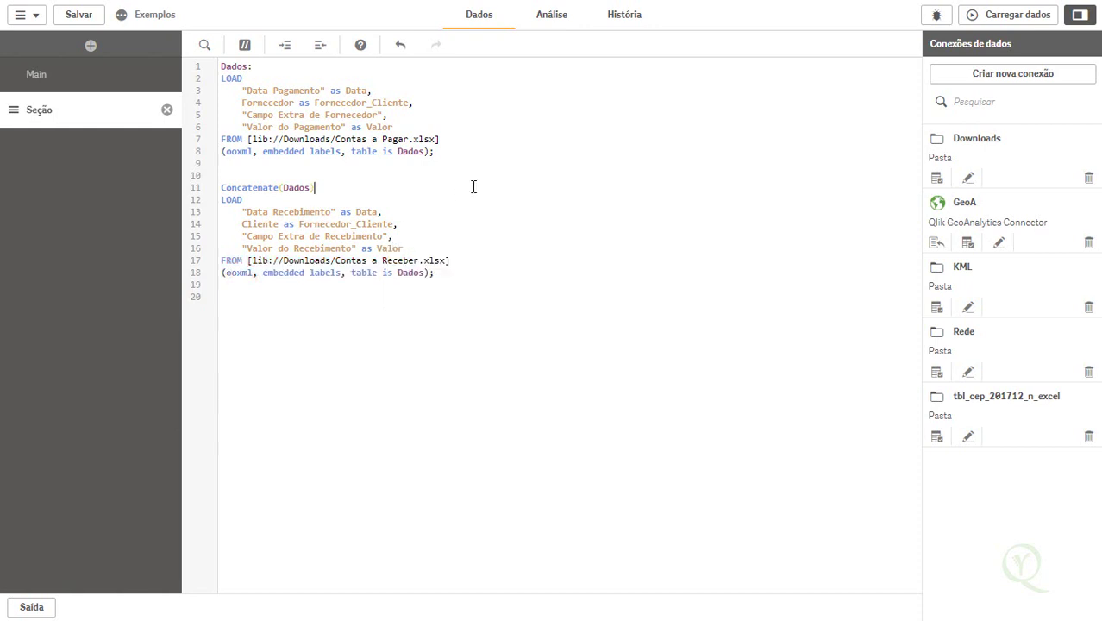
pyautogui.click(998, 17)
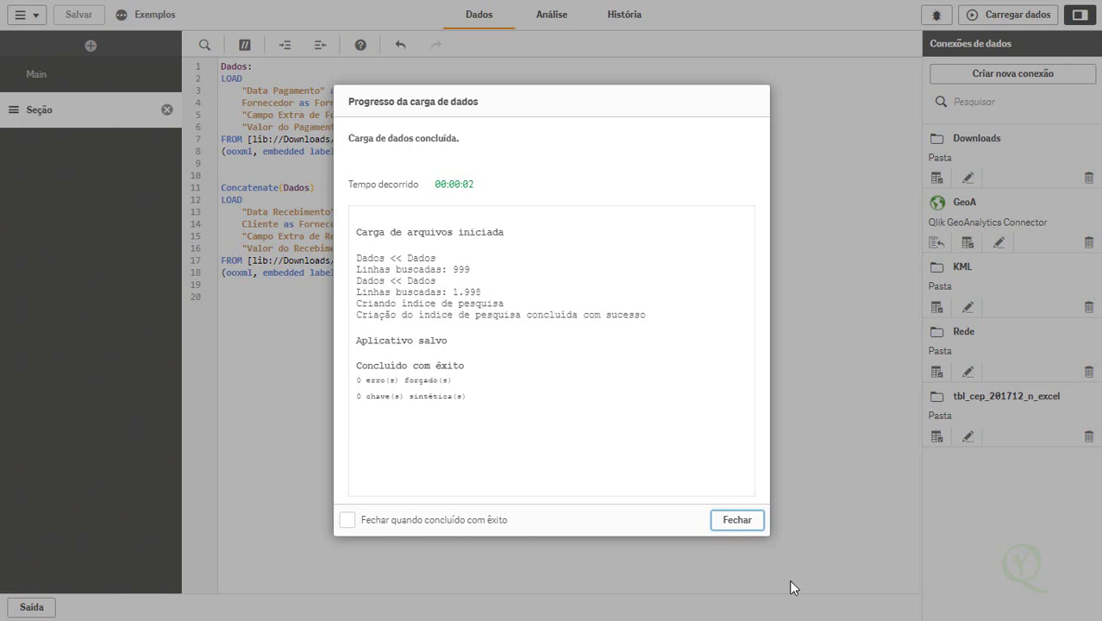
pyautogui.click(743, 526)
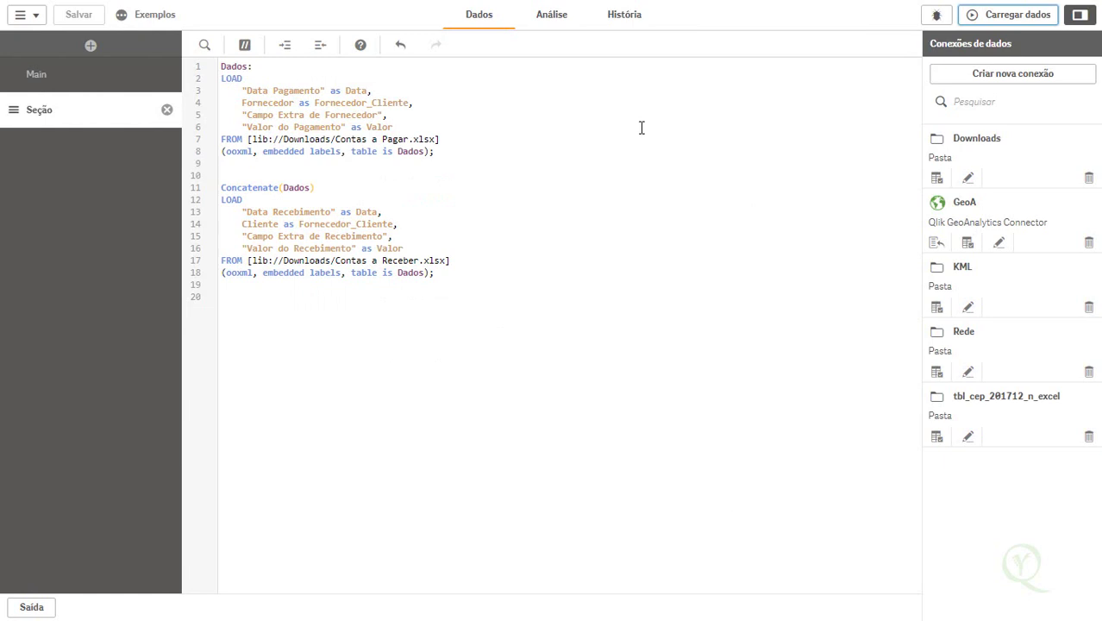
# Inspect the script-generated Dados table in the data manager and the fields available on the Concatenate analysis sheet.
pyautogui.click(35, 21)
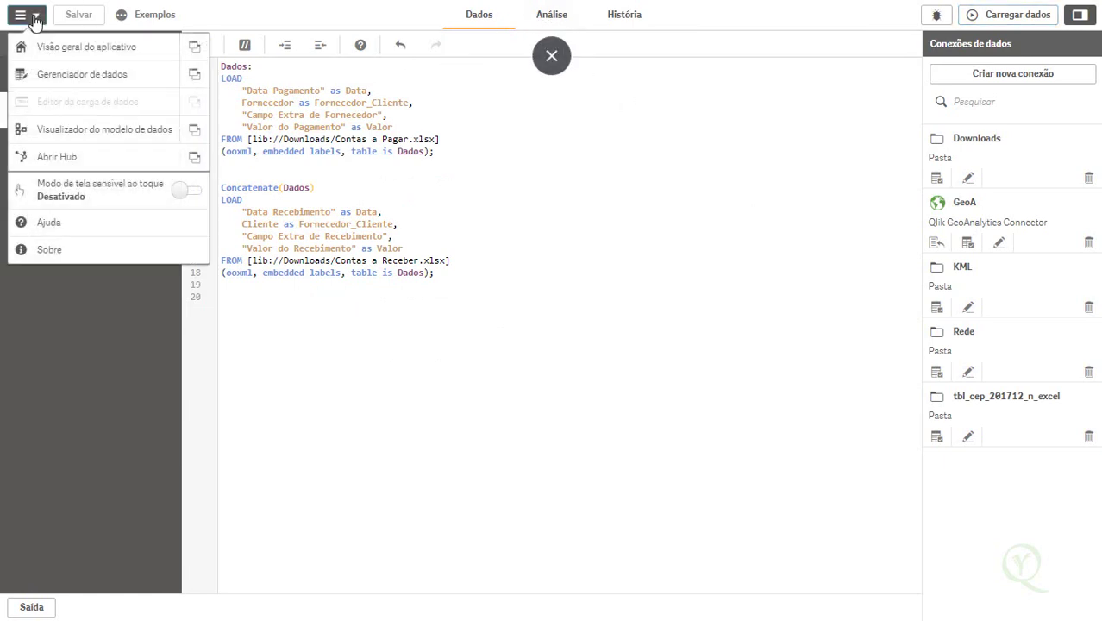
pyautogui.click(86, 79)
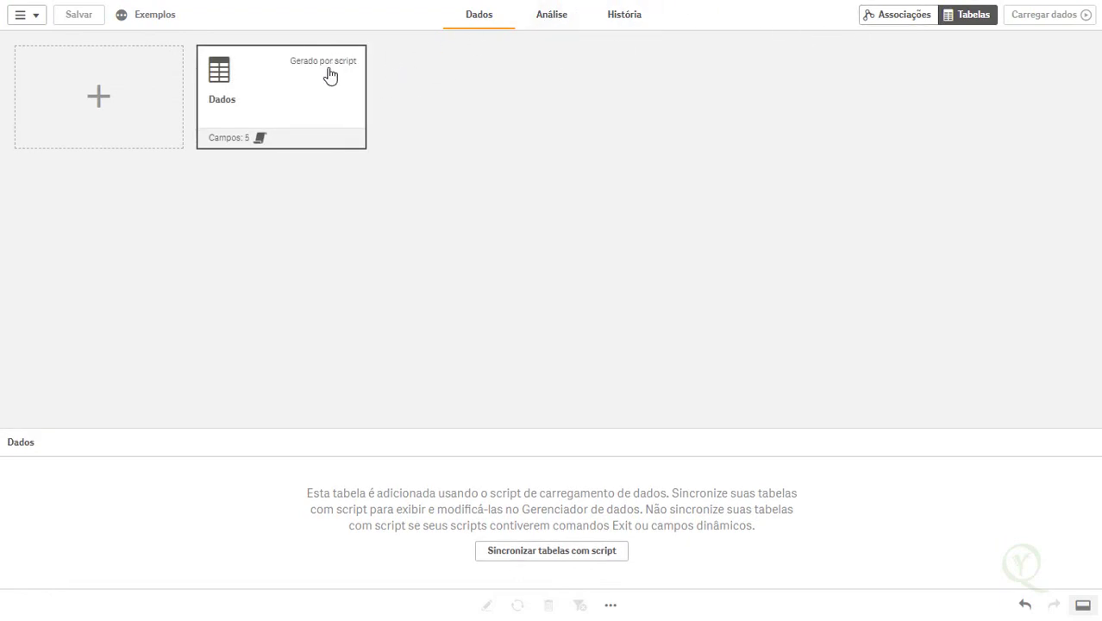
pyautogui.click(558, 24)
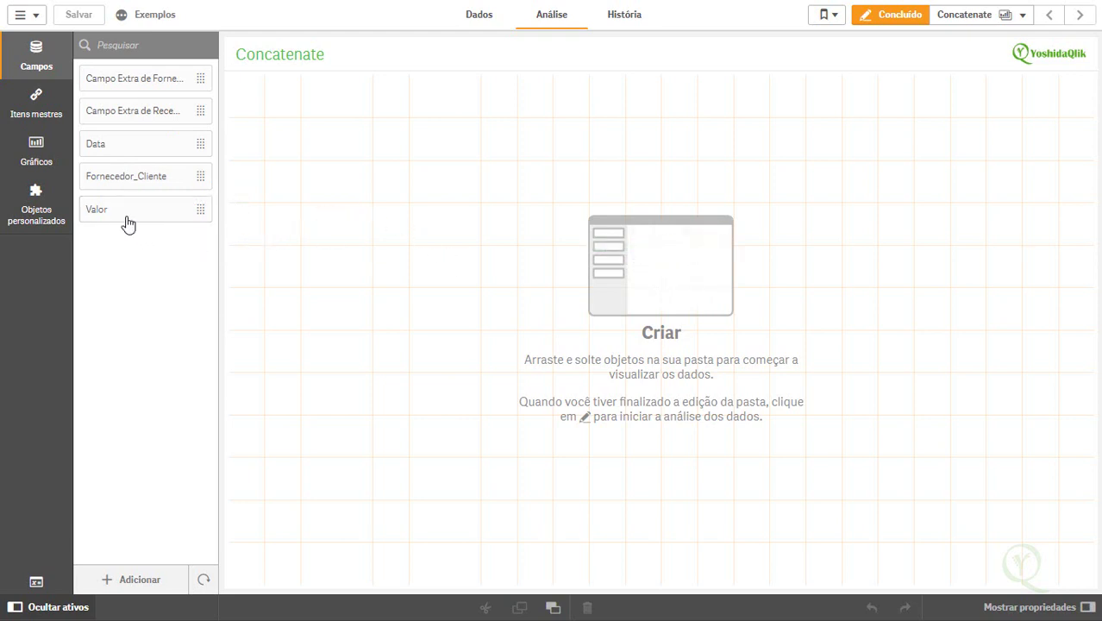
pyautogui.moveTo(136, 146); pyautogui.dragTo(194, 18)
# Return to the data load editor and add the constant field 'Pagamentos' as Tabela at the end of the first LOAD's field list.
pyautogui.click(33, 15)
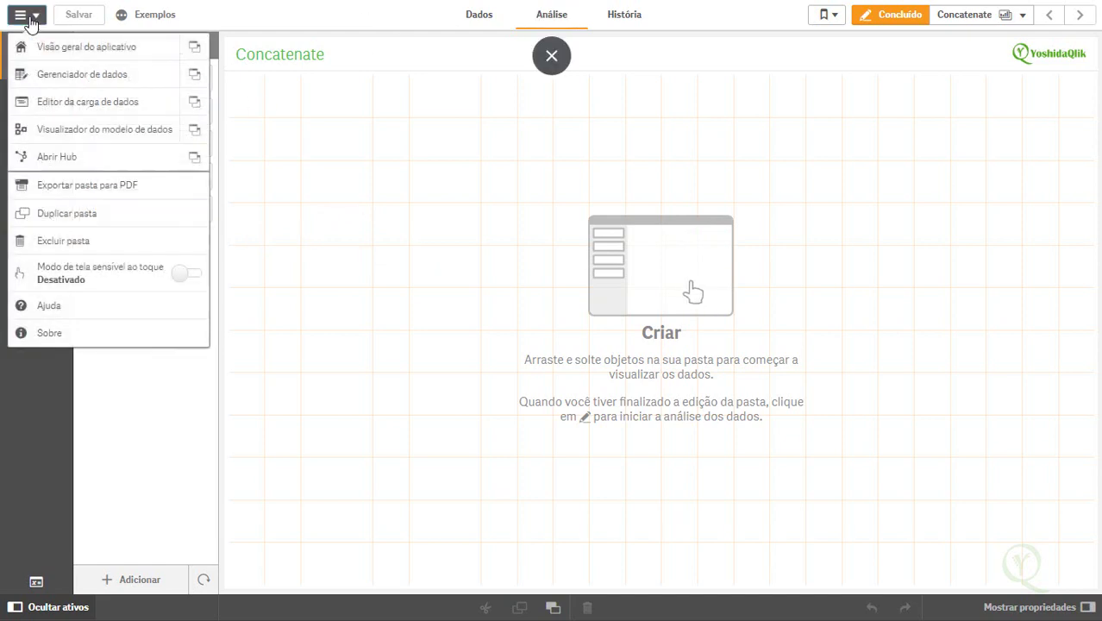
pyautogui.click(89, 103)
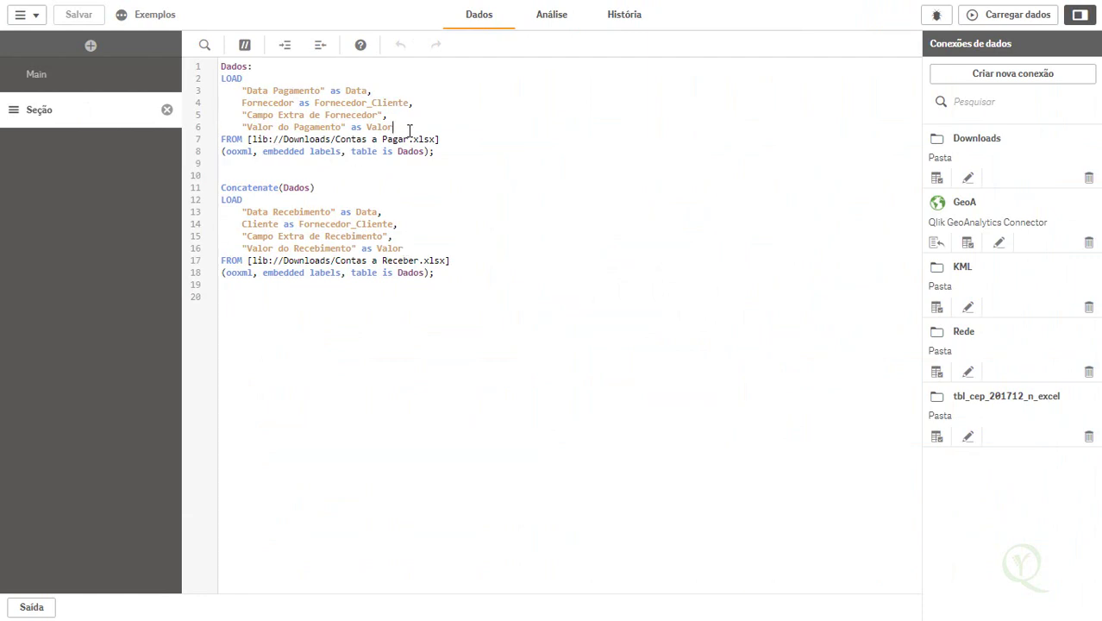
pyautogui.press('Return')
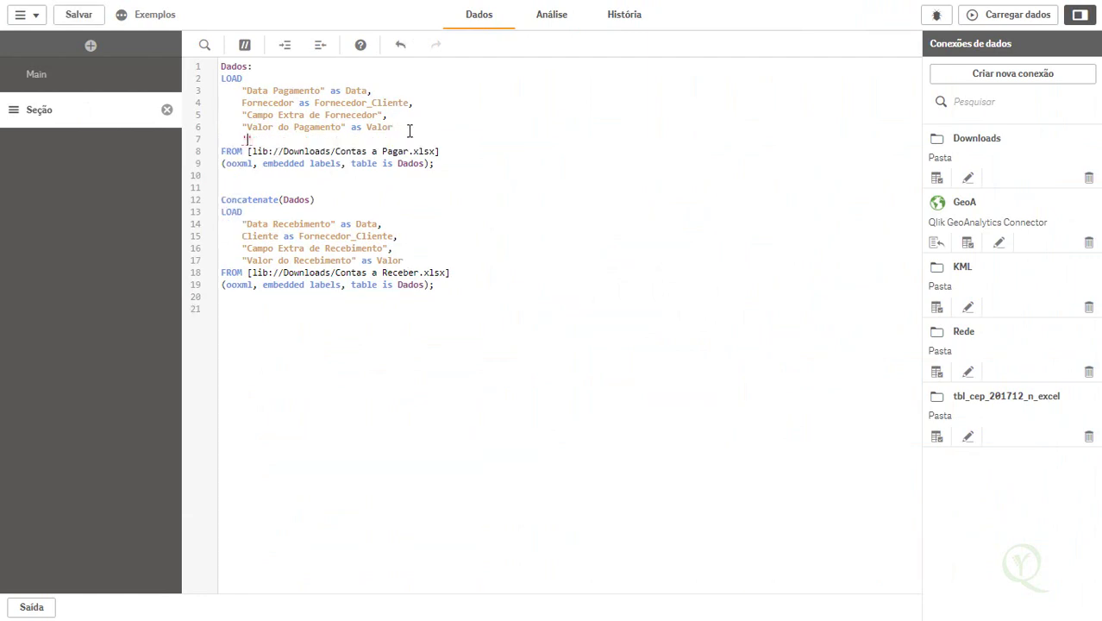
pyautogui.write('"')
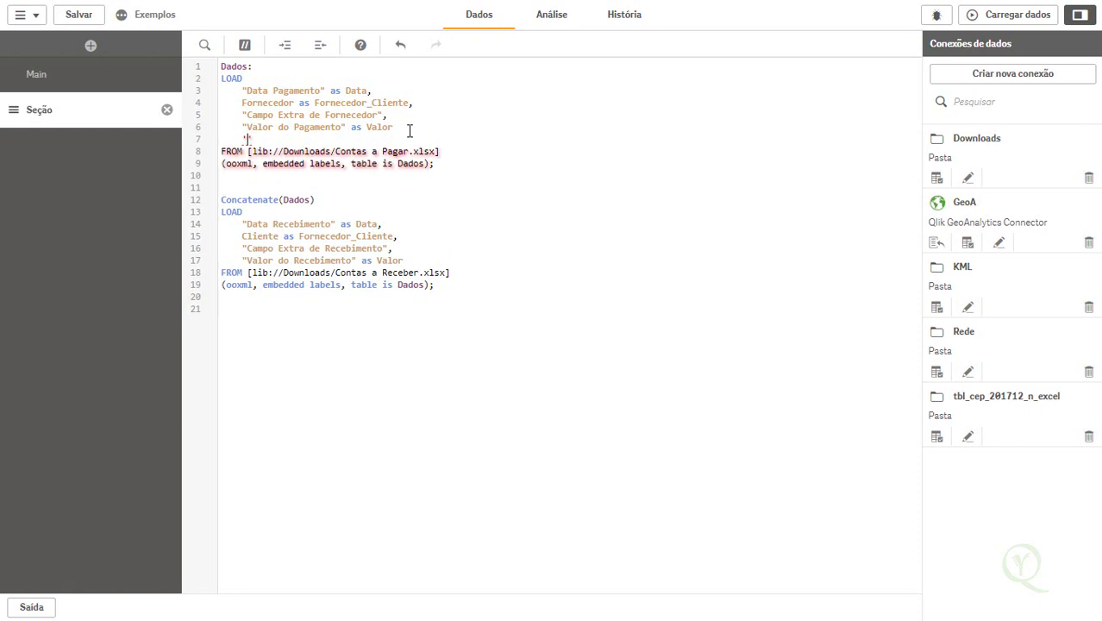
pyautogui.write("Pagamentos' as Tabela")
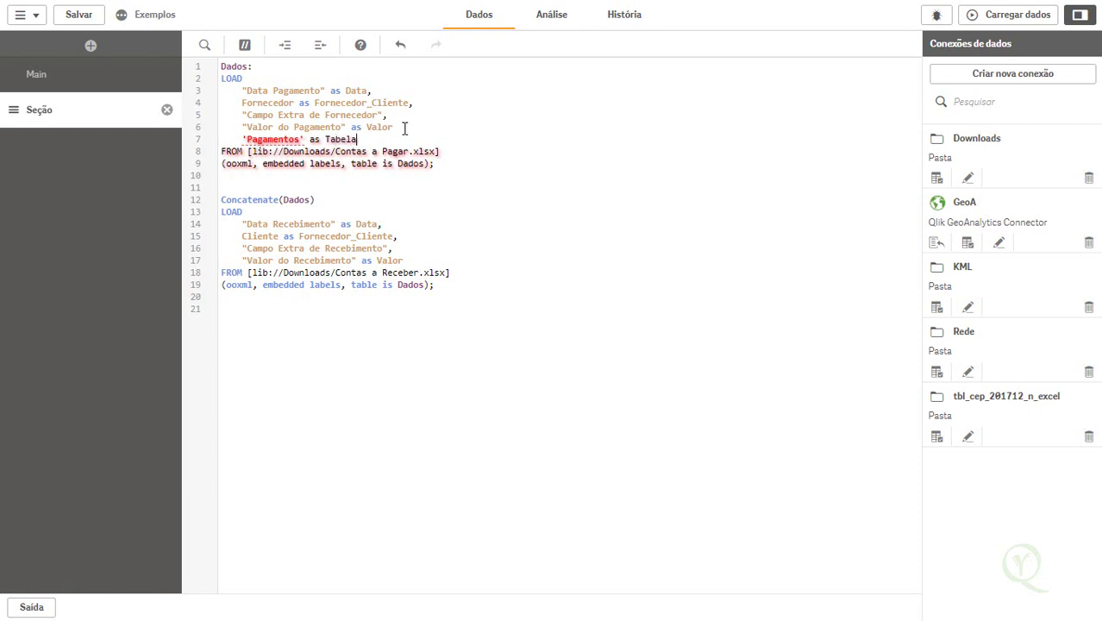
pyautogui.click(396, 127)
pyautogui.write(',')
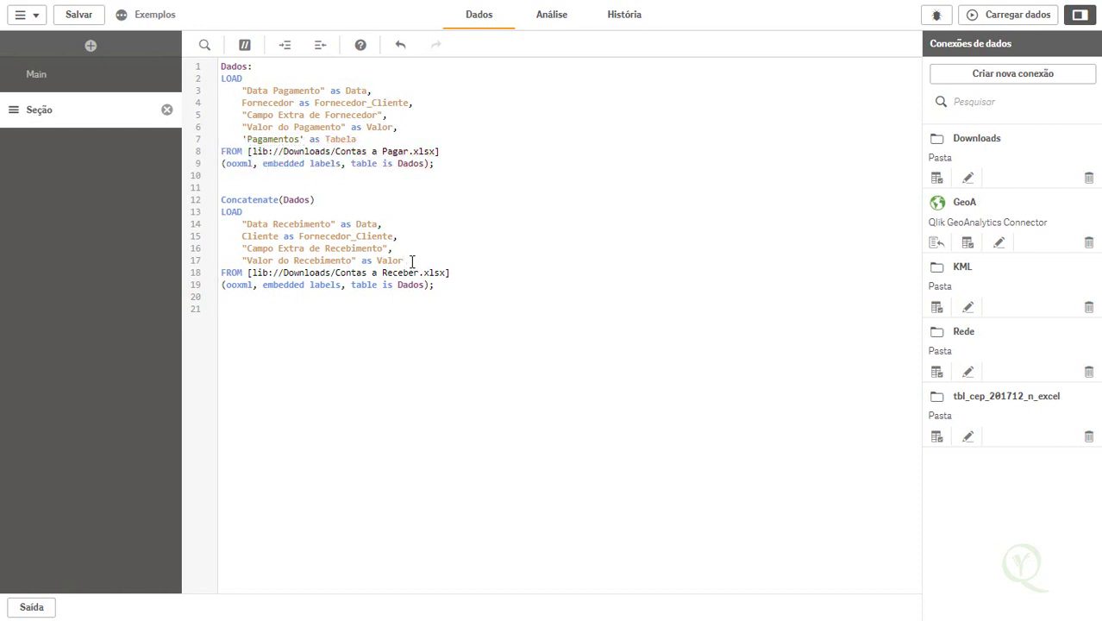
# Add the constant field 'Recebimentos' as Tabela after the Valor field in the second LOAD.
pyautogui.press('Return')
pyautogui.write("'")
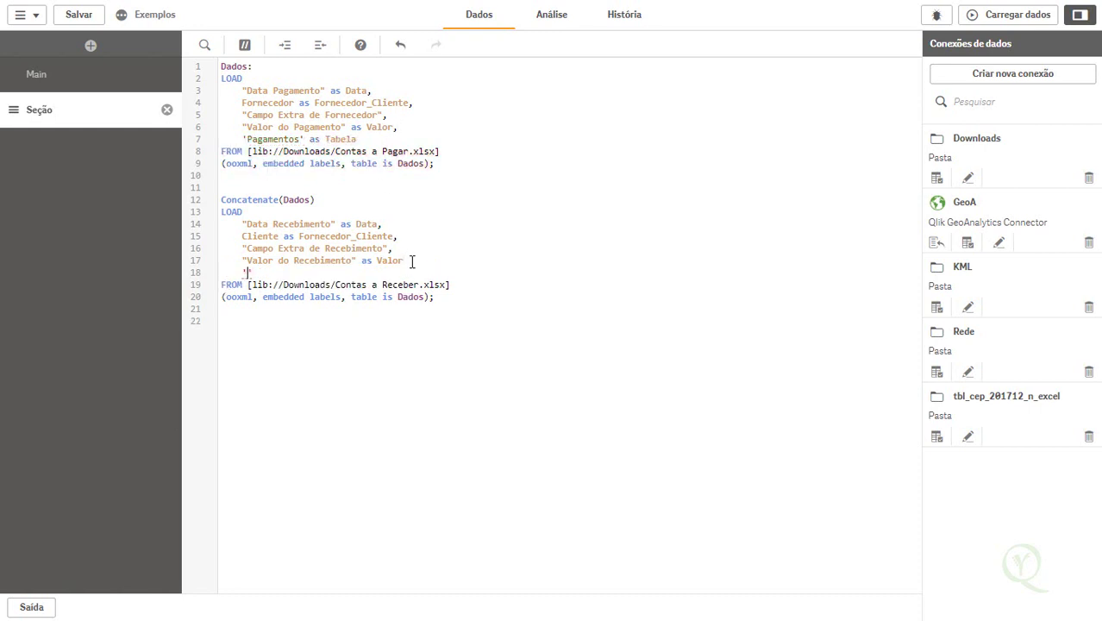
pyautogui.write("Recebimentos' as Tabela")
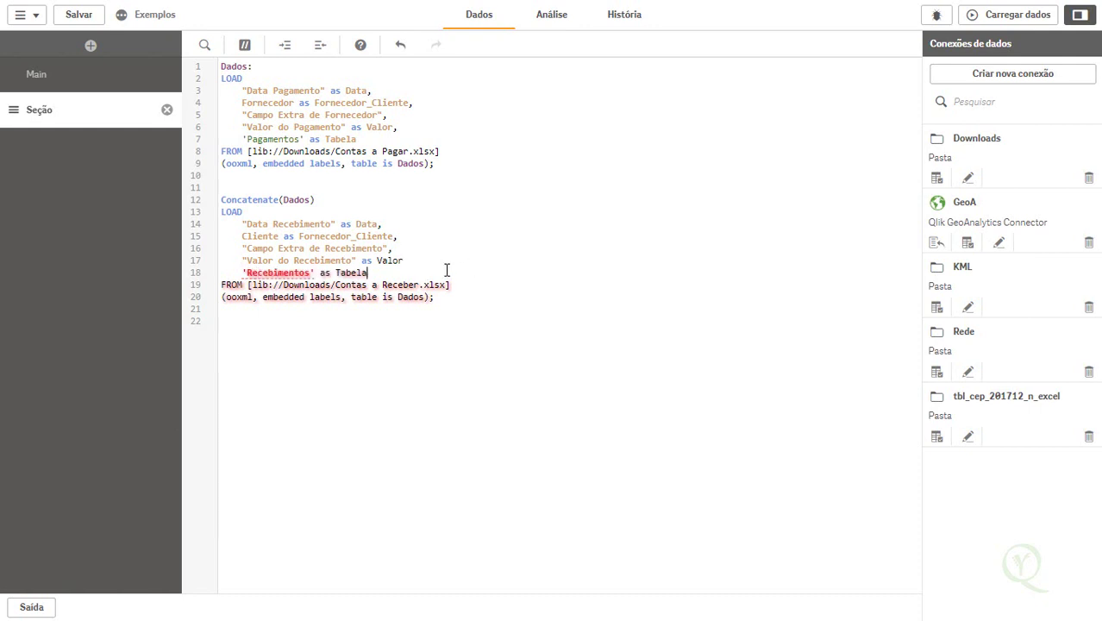
pyautogui.write(',')
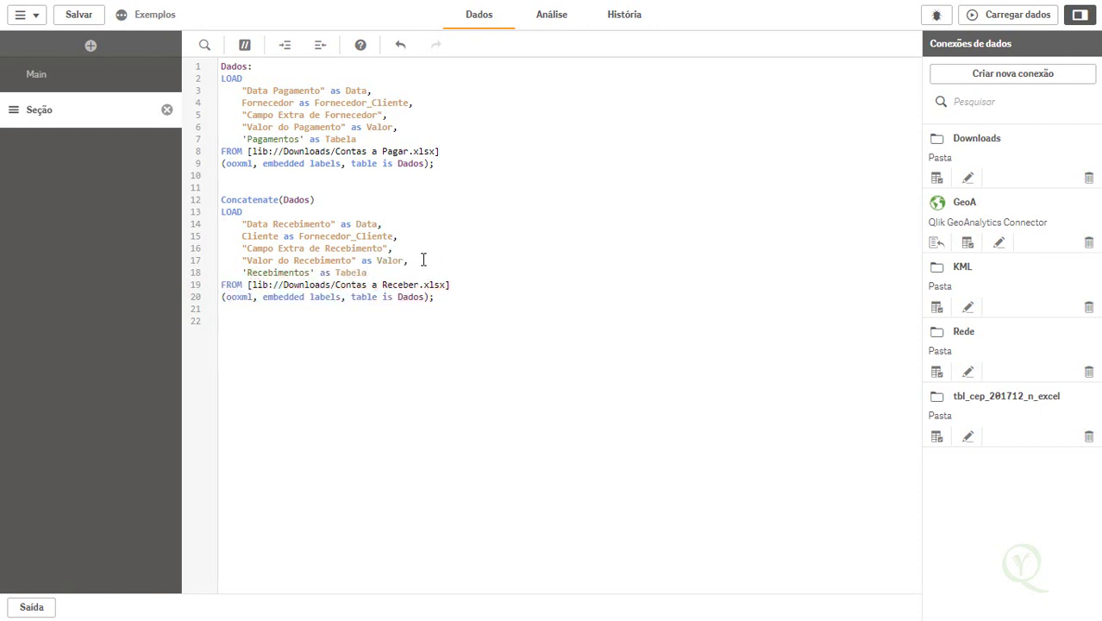
# Load the data with the Tabela field included and return to the Concatenate analysis sheet.
pyautogui.click(974, 17)
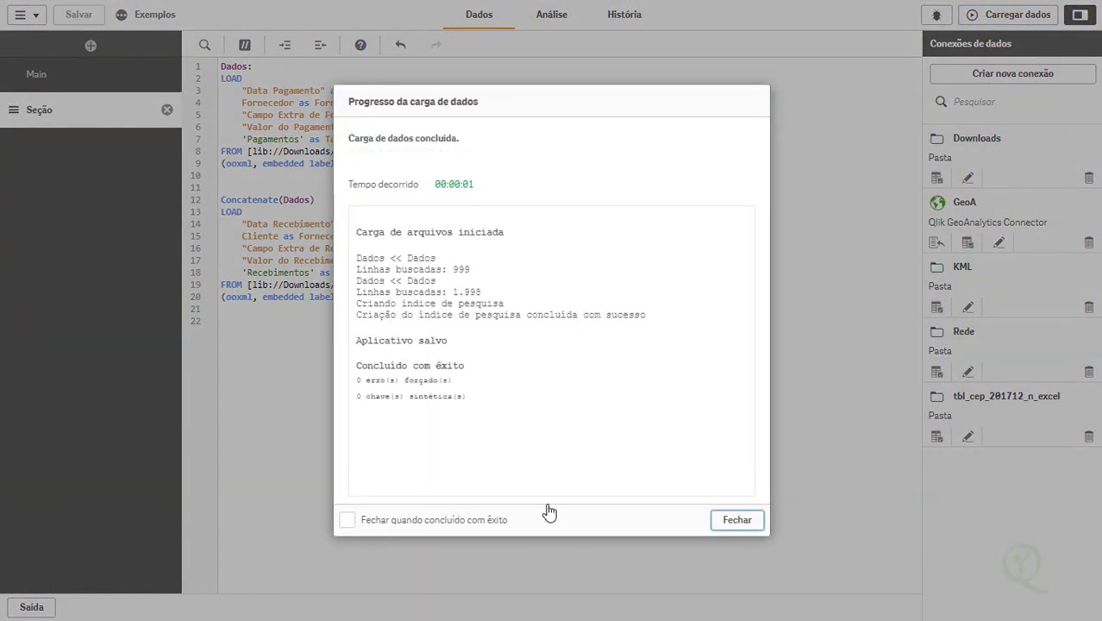
pyautogui.click(735, 520)
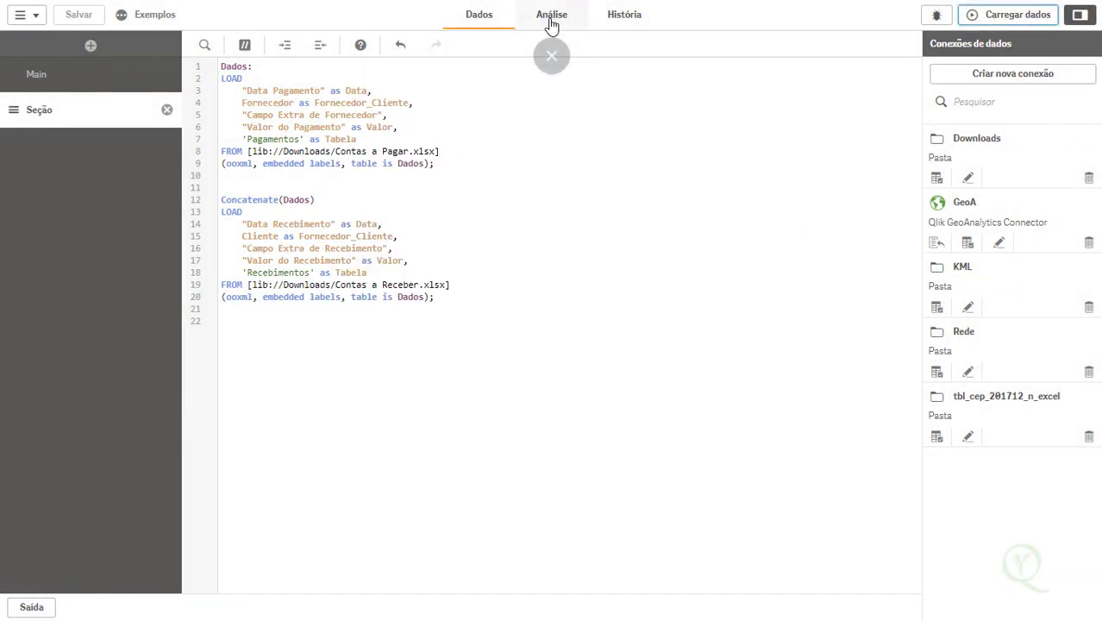
pyautogui.click(550, 23)
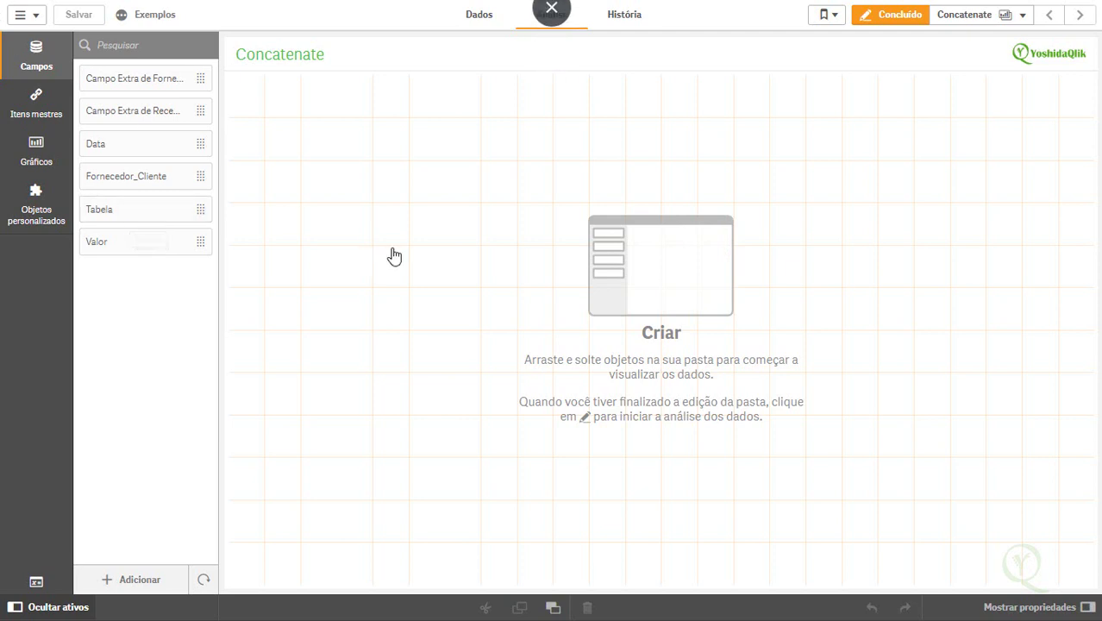
# Add a filter pane (Painel de filtro) to the empty Concatenate sheet and shrink it to a short block in the upper-left corner of the grid.
pyautogui.click(38, 149)
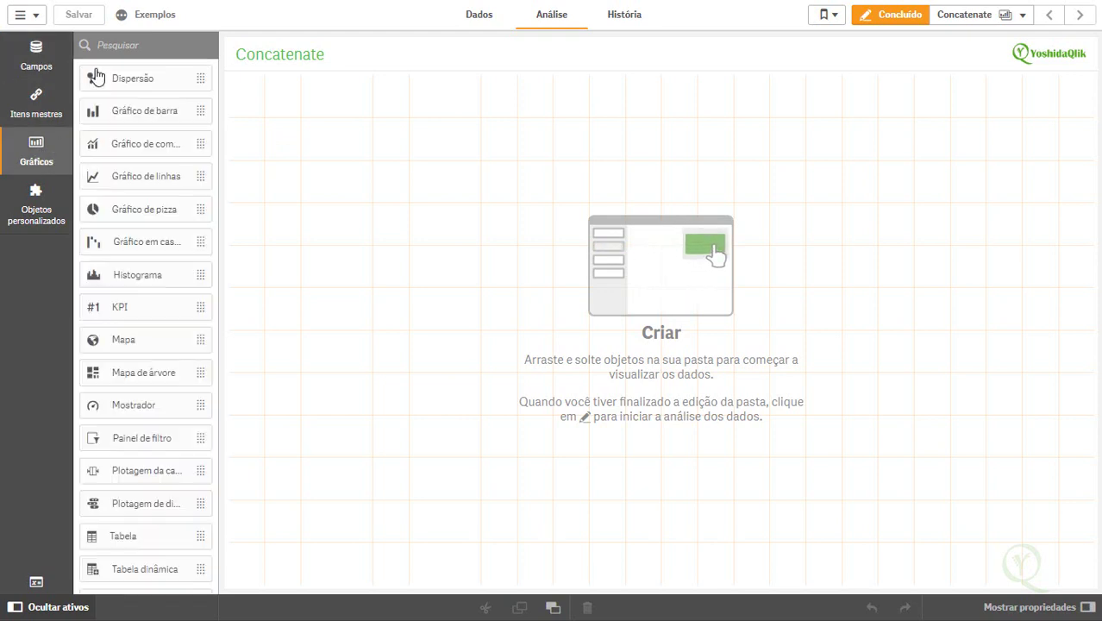
pyautogui.click(140, 45)
pyautogui.write('filtro')
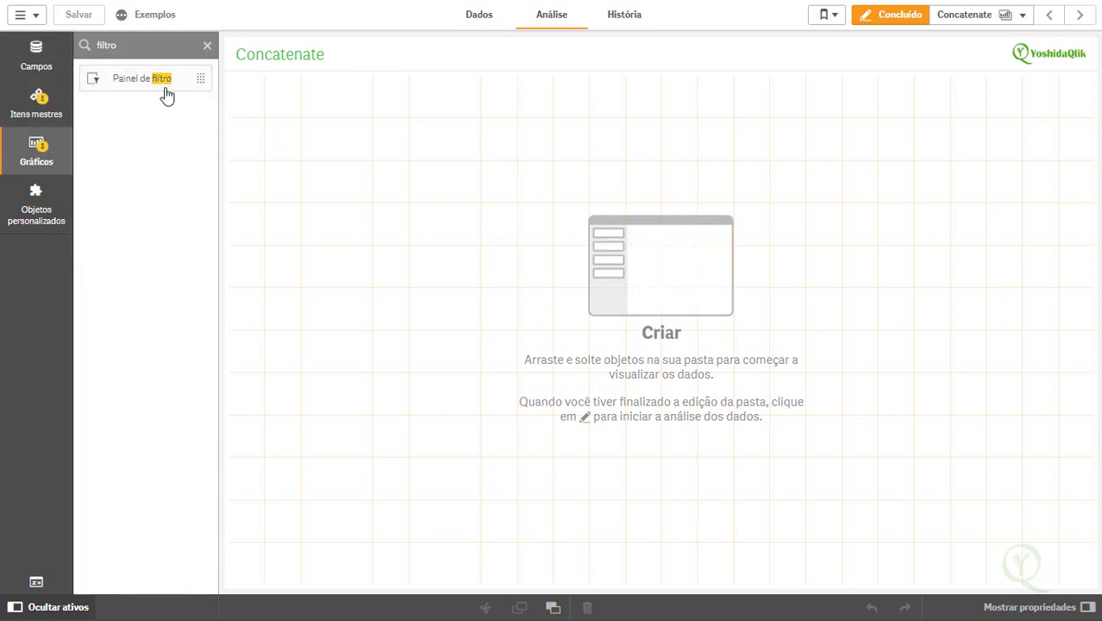
pyautogui.moveTo(162, 94); pyautogui.dragTo(401, 111)
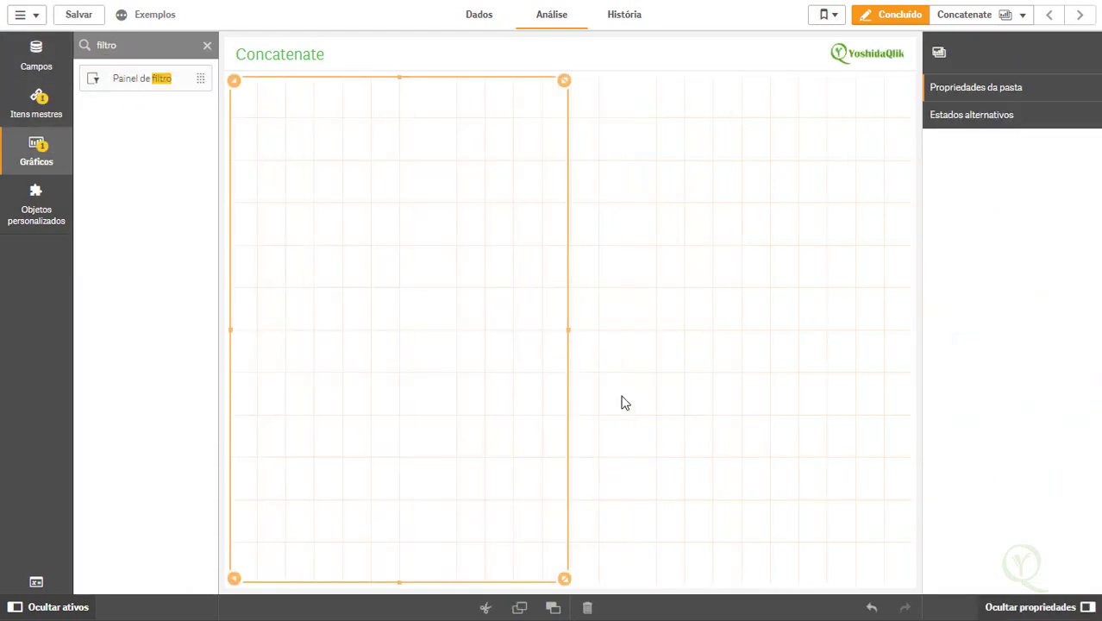
pyautogui.moveTo(568, 589); pyautogui.dragTo(539, 197)
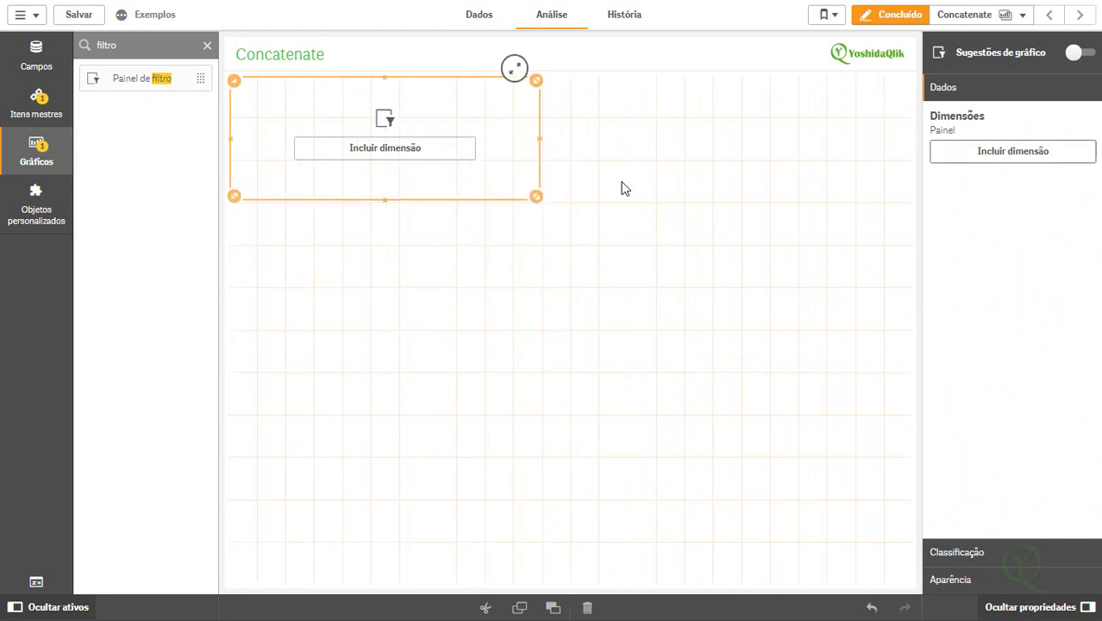
# Add a dimension with the expression year(Data) to the filter pane.
pyautogui.click(1000, 153)
pyautogui.click(1073, 187)
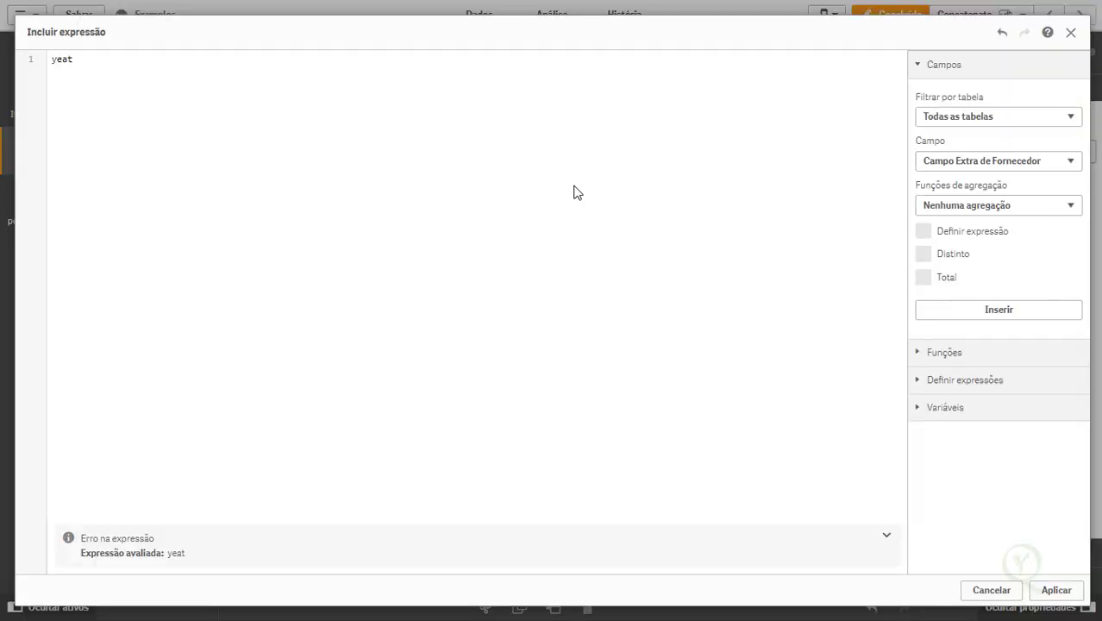
pyautogui.write('year(da')
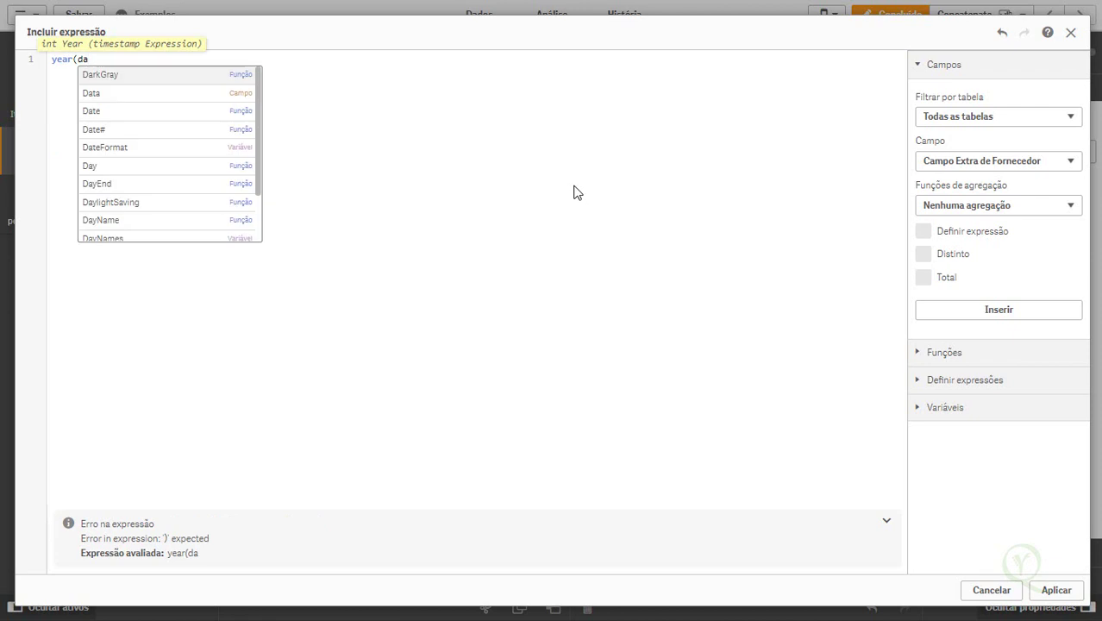
pyautogui.write('ta')
pyautogui.press('Return')
pyautogui.write(')')
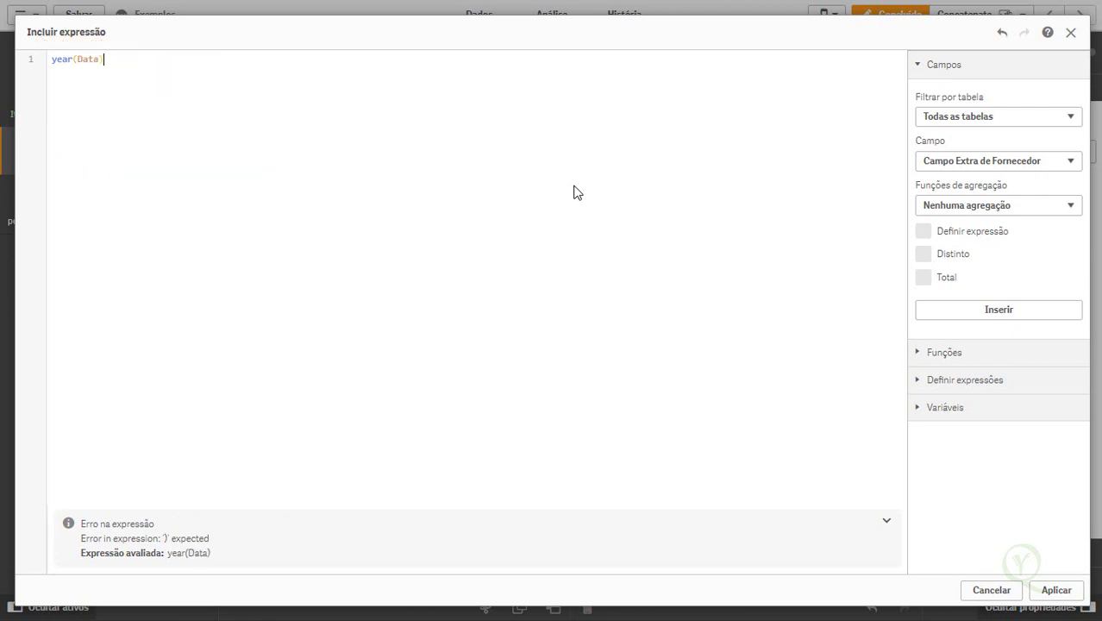
pyautogui.click(1054, 591)
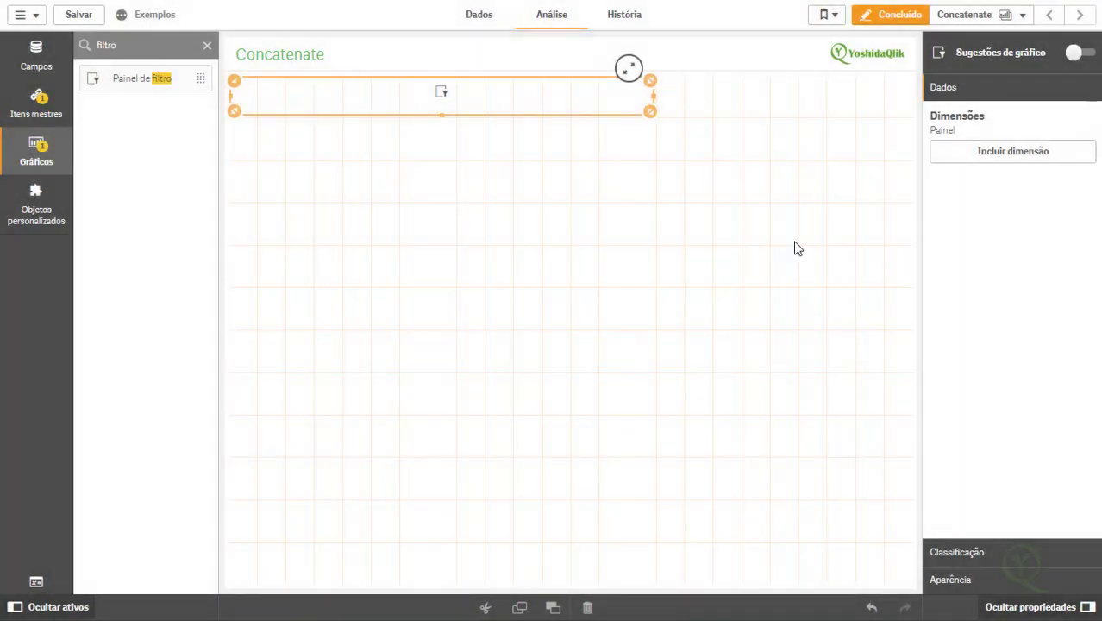
# Set the title of the filter pane's year(Data) dimension to Ano.
pyautogui.click(1000, 155)
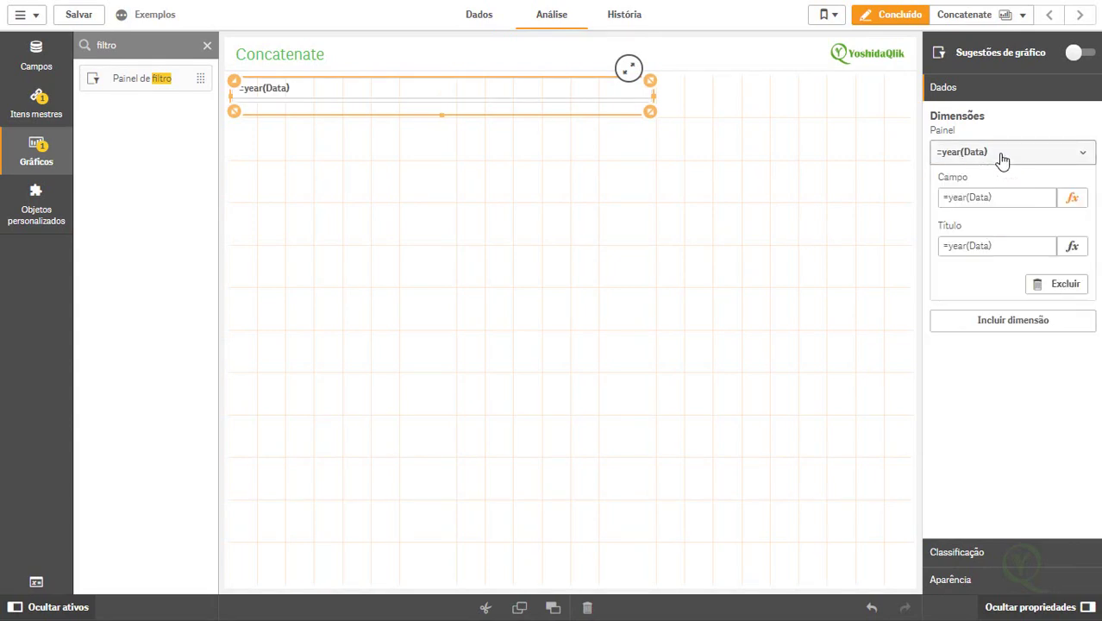
pyautogui.click(1014, 246)
pyautogui.moveTo(1015, 246); pyautogui.dragTo(792, 246)
pyautogui.write('Ano')
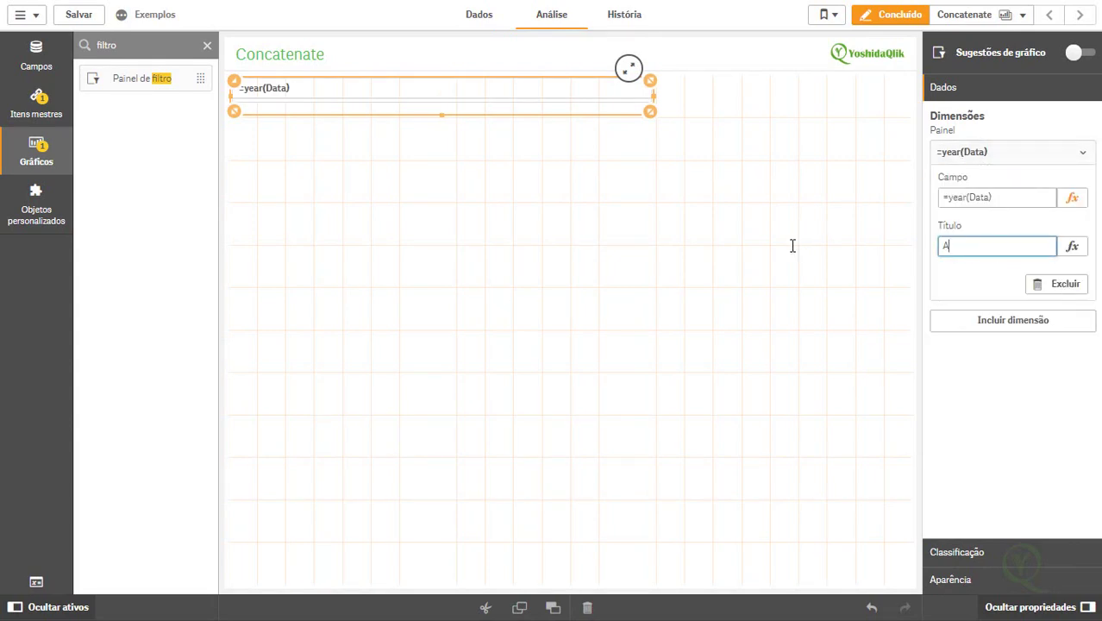
# Add a second dimension with the expression Month(Data) to the filter pane.
pyautogui.click(993, 326)
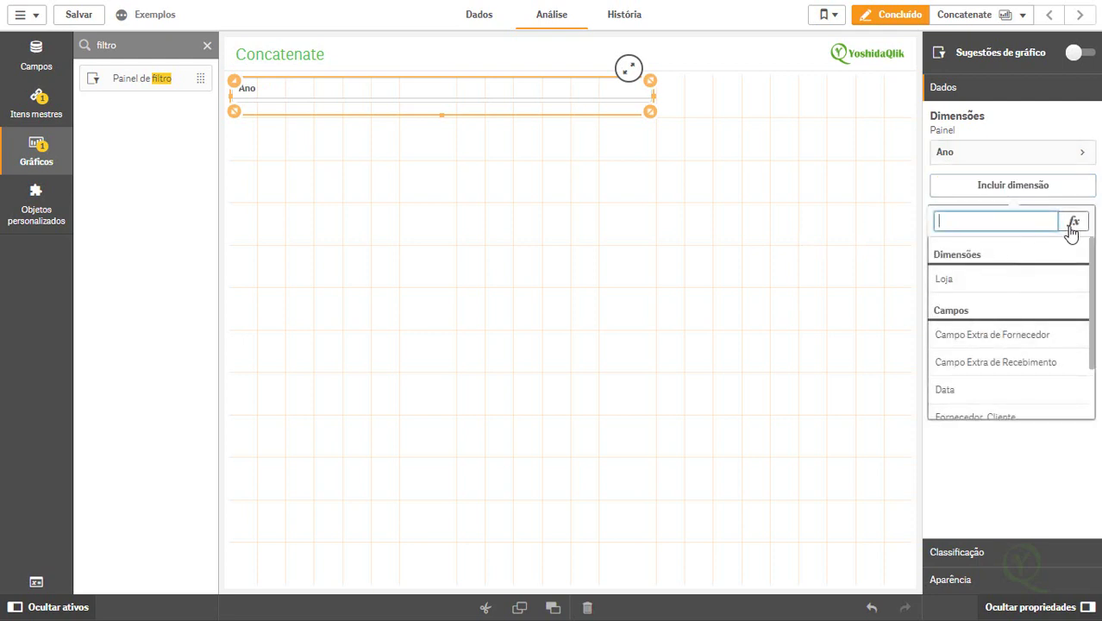
pyautogui.click(1072, 221)
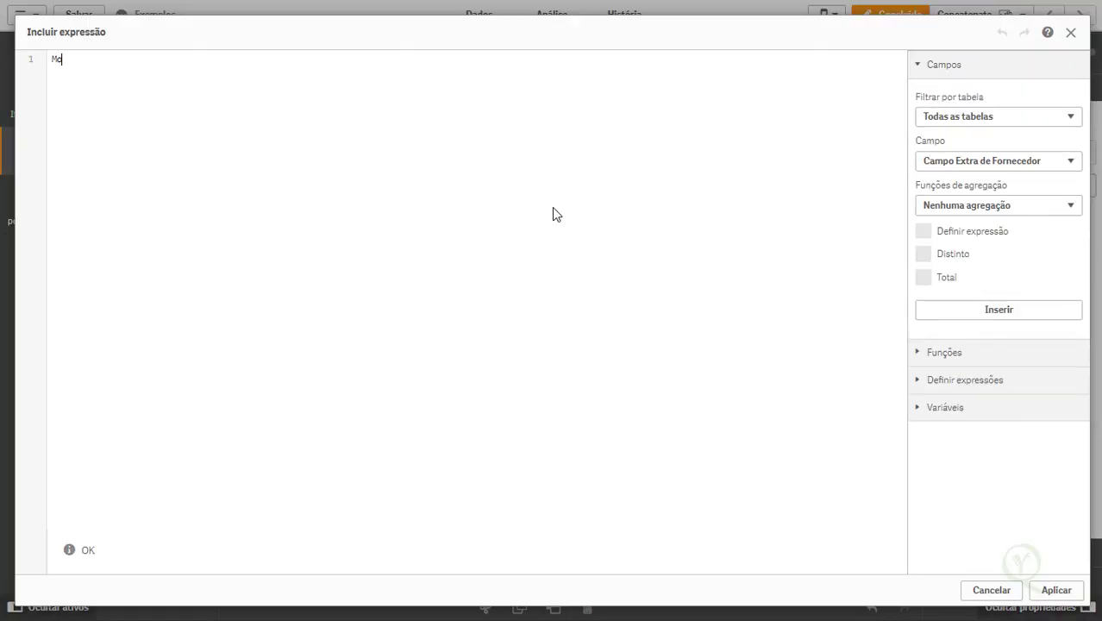
pyautogui.write('Month(Da')
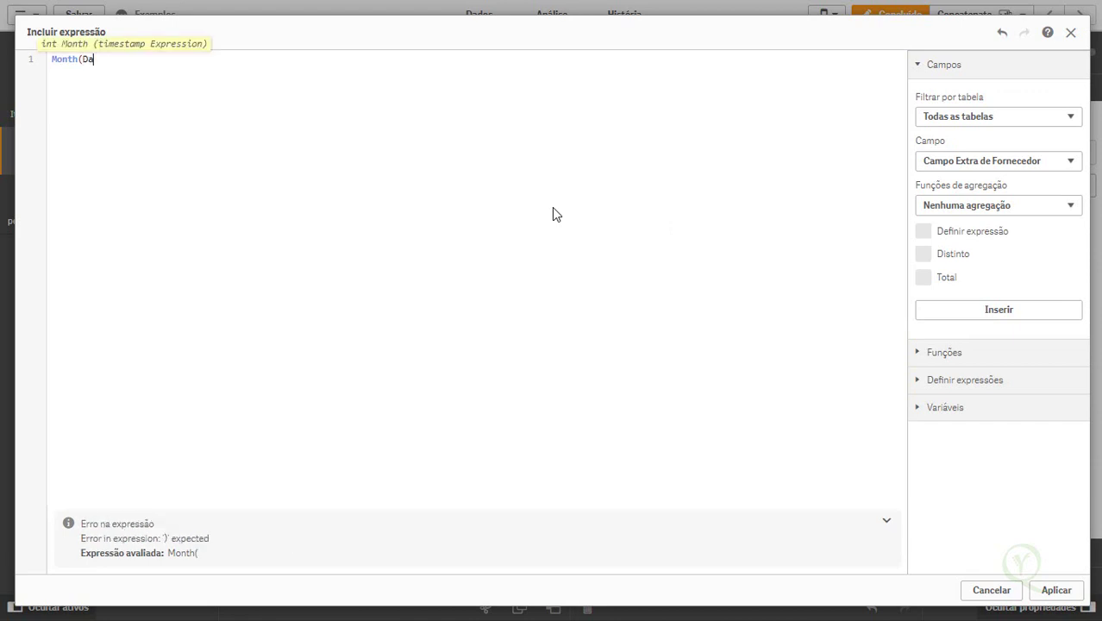
pyautogui.write('ta)')
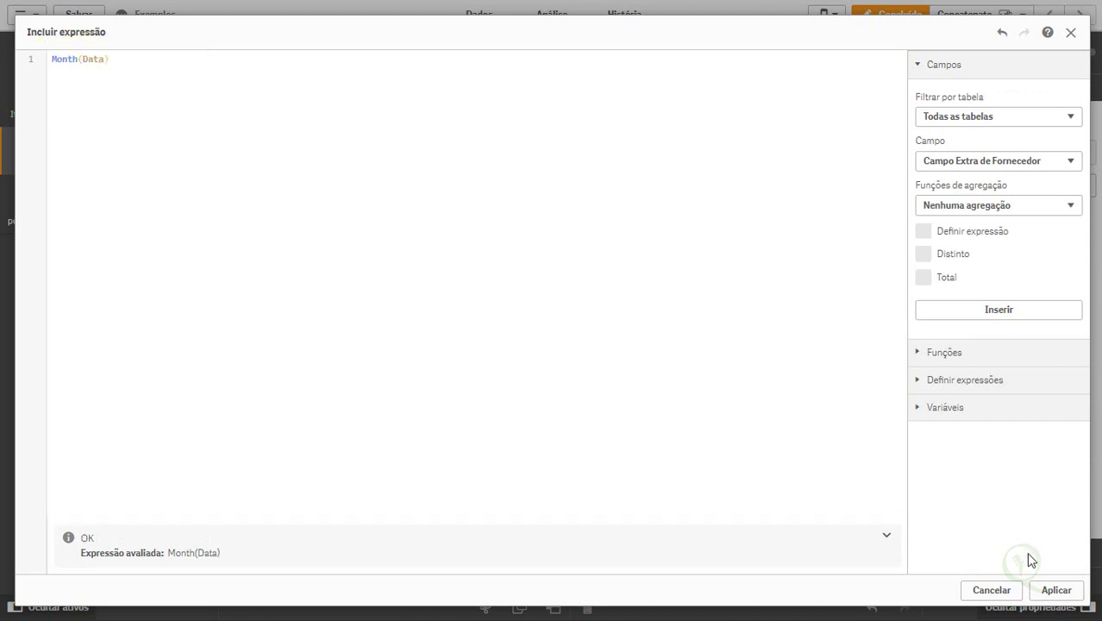
pyautogui.click(1054, 587)
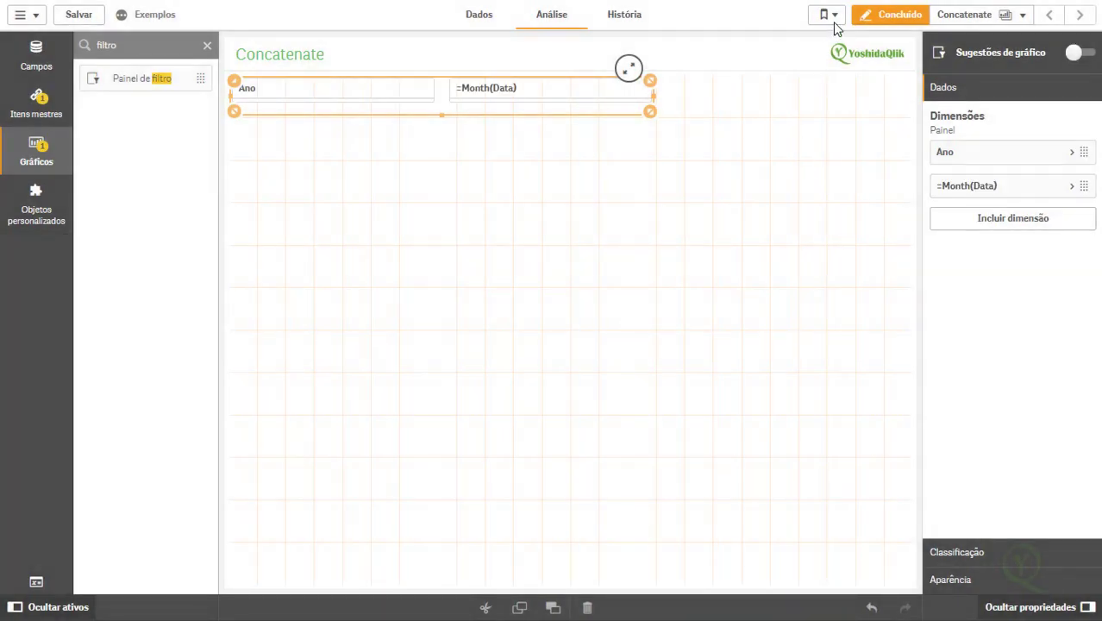
# Set the title of the filter pane's Month(Data) dimension to Mês.
pyautogui.click(1000, 188)
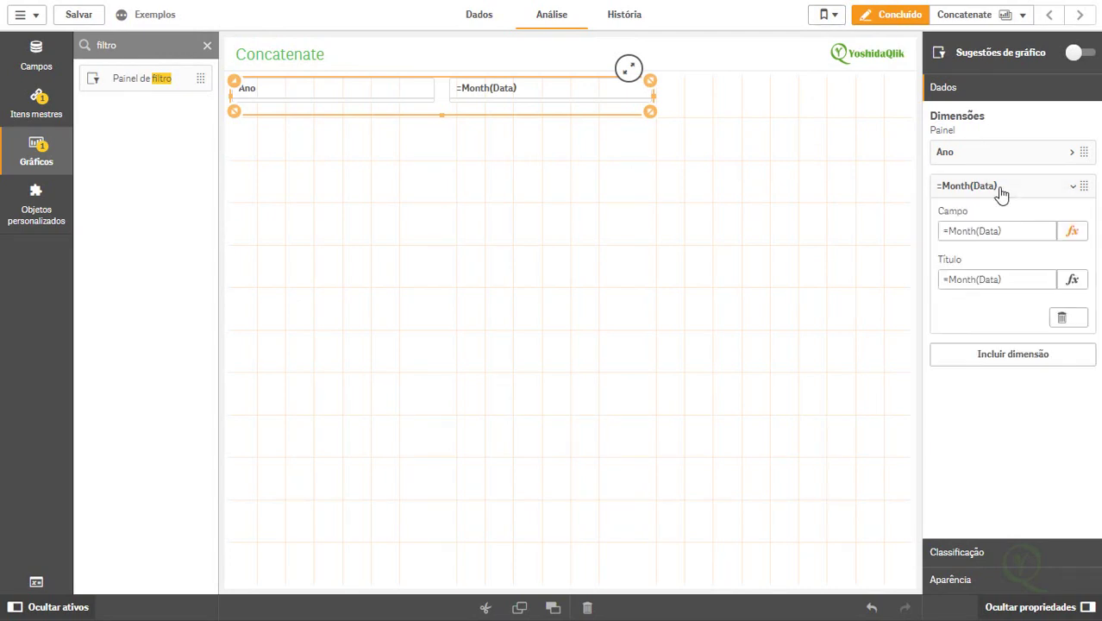
pyautogui.click(1012, 285)
pyautogui.write('M')
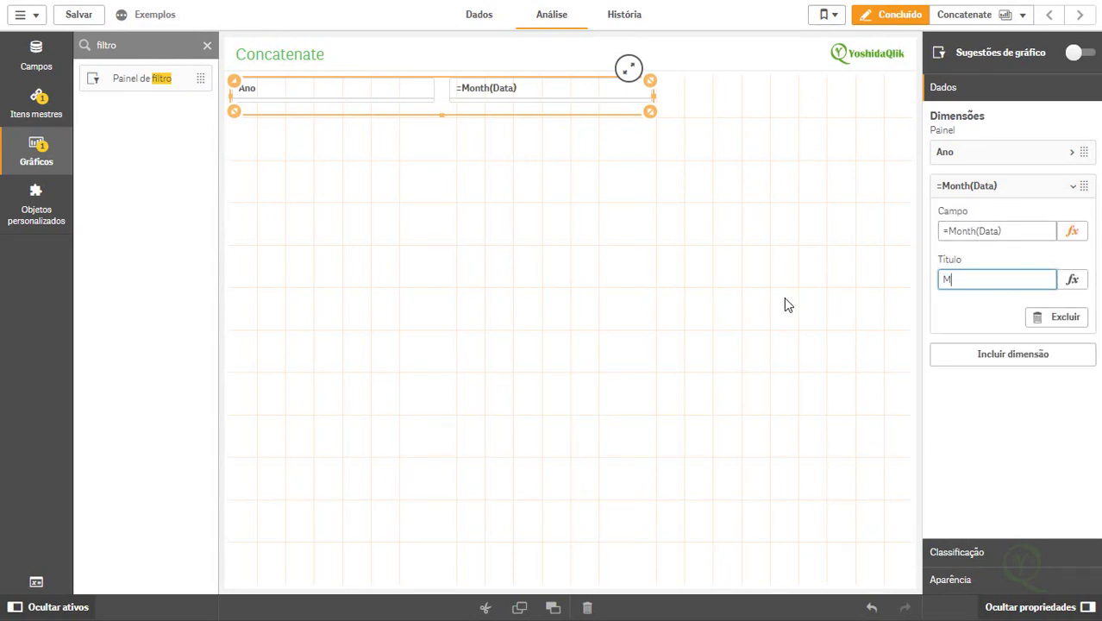
pyautogui.write('ês')
# Finish editing the sheet and check the values listed in the Ano and Mês filters without selecting any.
pyautogui.click(875, 18)
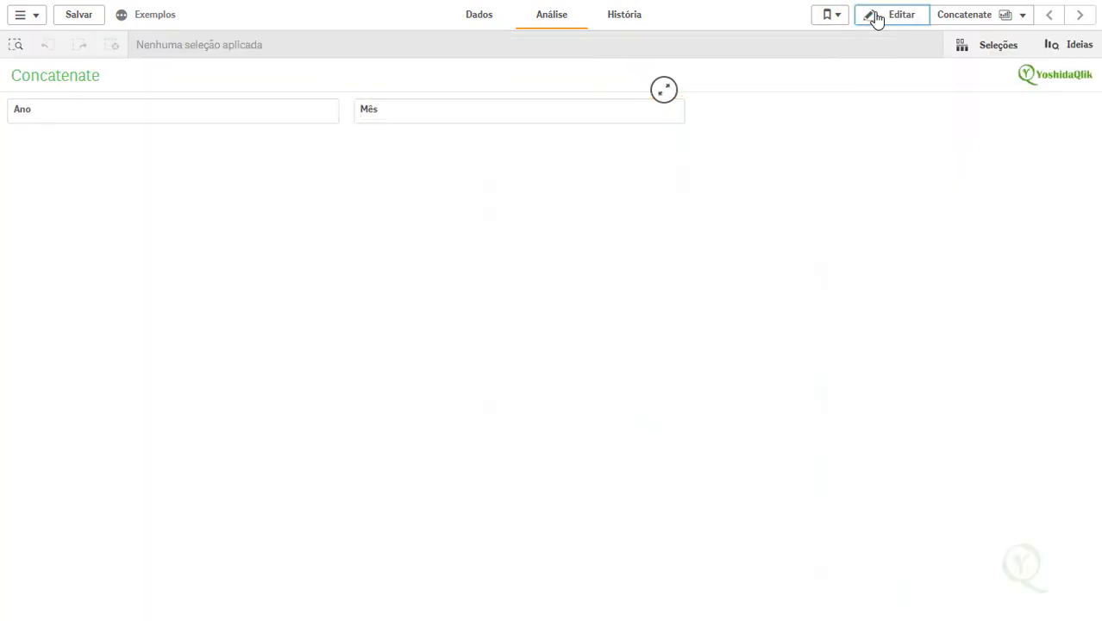
pyautogui.click(274, 117)
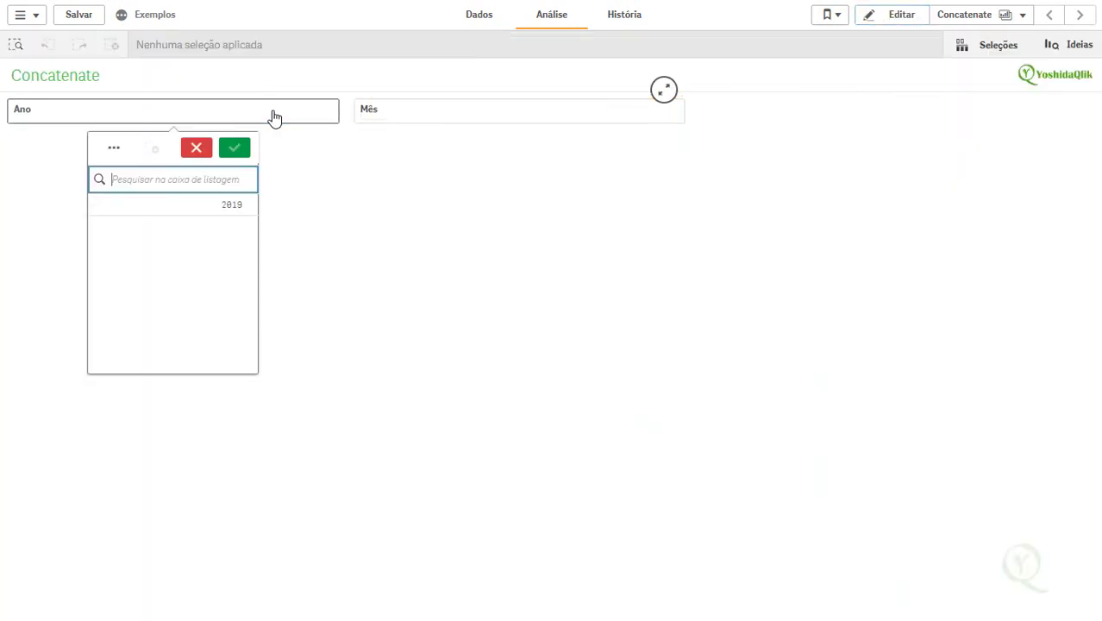
pyautogui.click(448, 124)
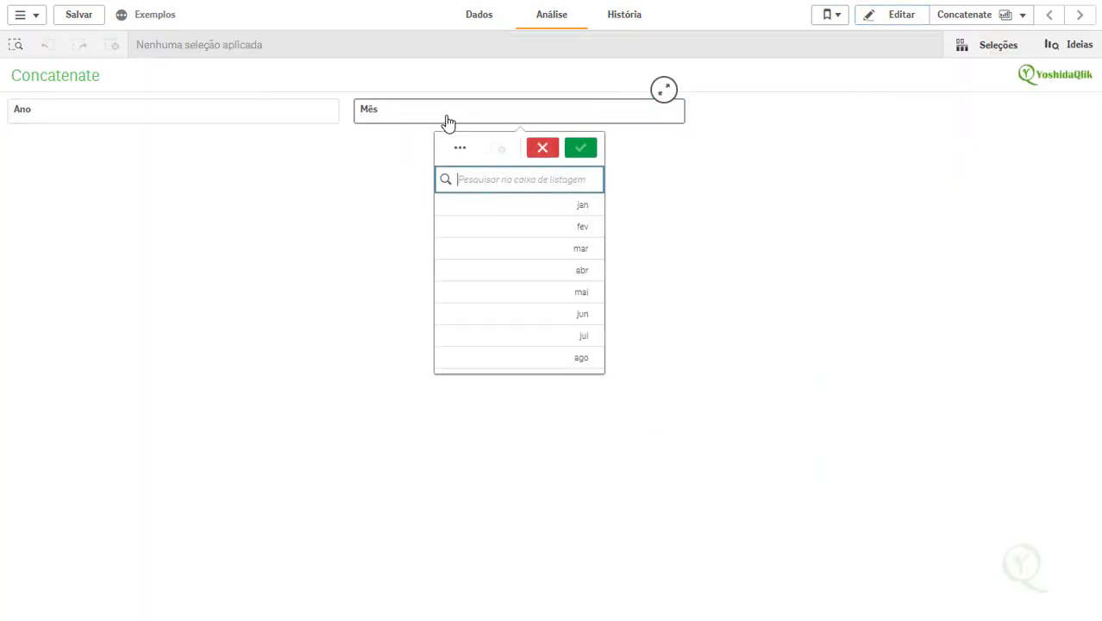
pyautogui.scroll(-2, 541, 281)
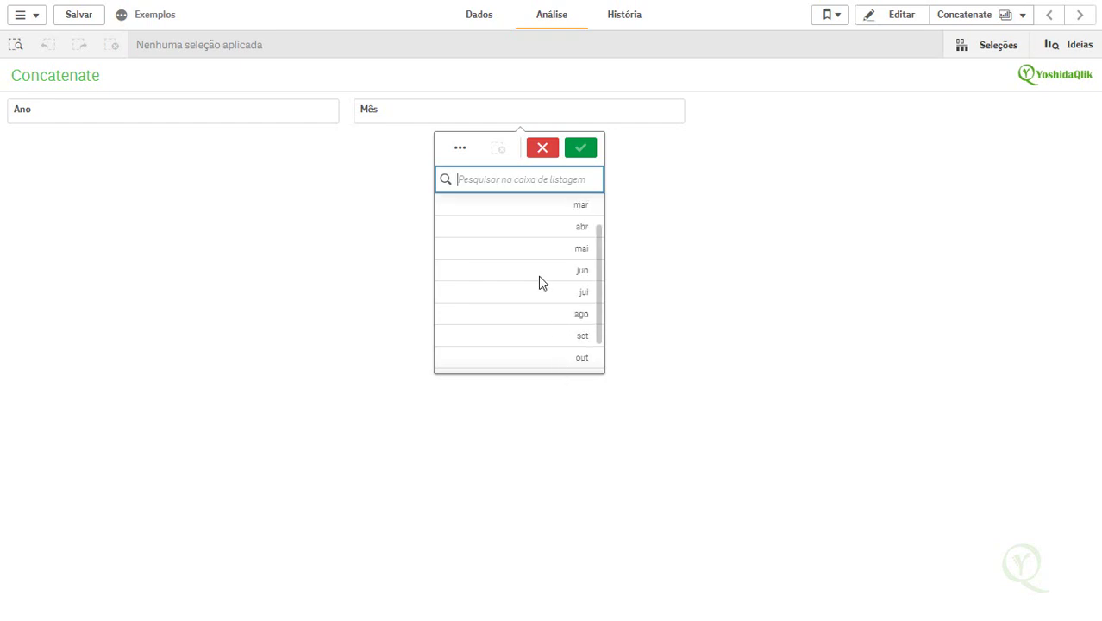
pyautogui.scroll(-2, 543, 283)
pyautogui.scroll(4, 542, 283)
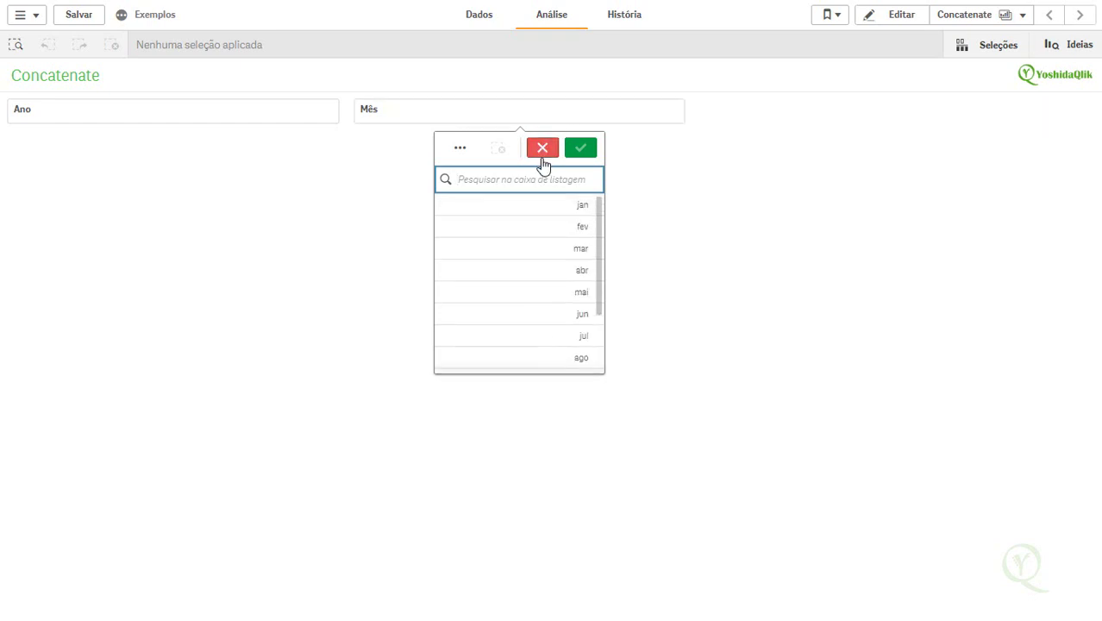
pyautogui.click(542, 149)
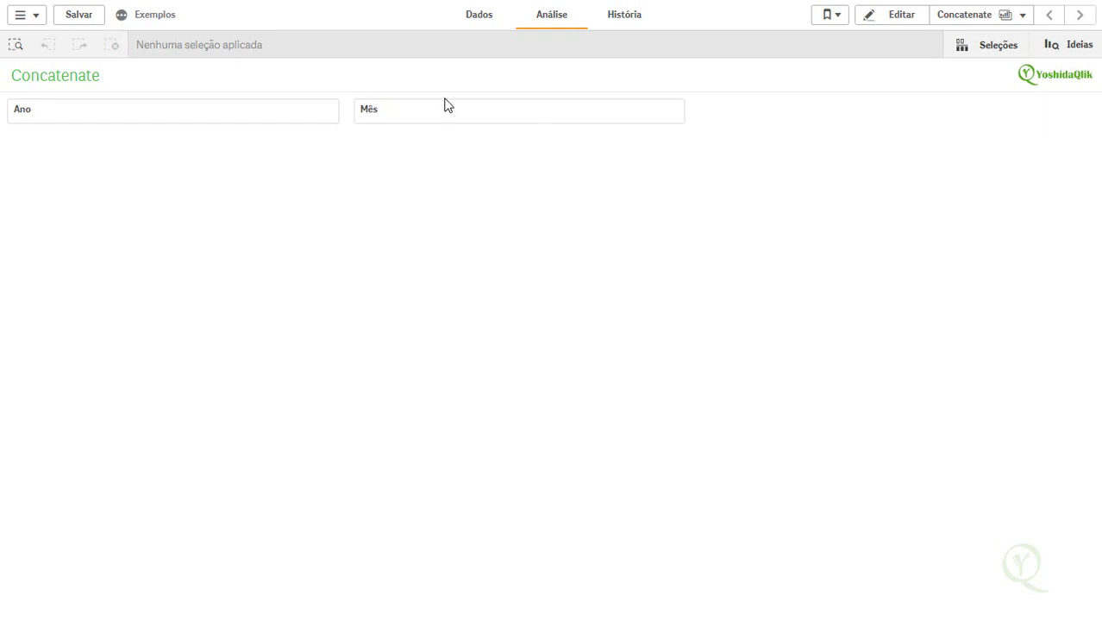
# Return to sheet editing and place a bar chart (Gráfico de barra) below the filter pane.
pyautogui.click(898, 17)
pyautogui.click(398, 243)
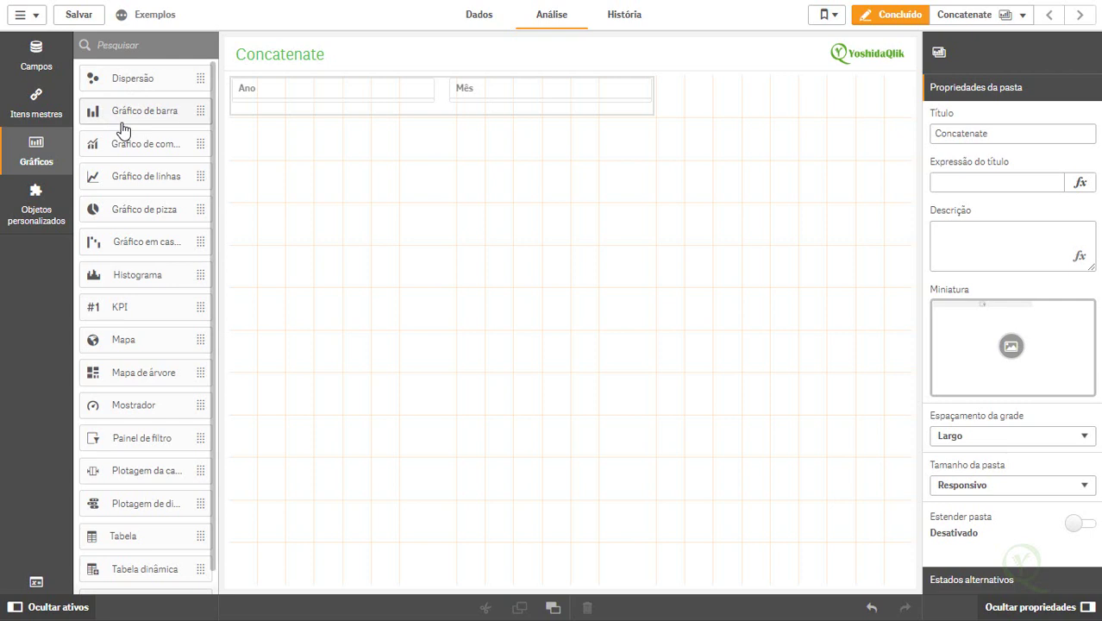
pyautogui.moveTo(122, 129); pyautogui.dragTo(467, 239)
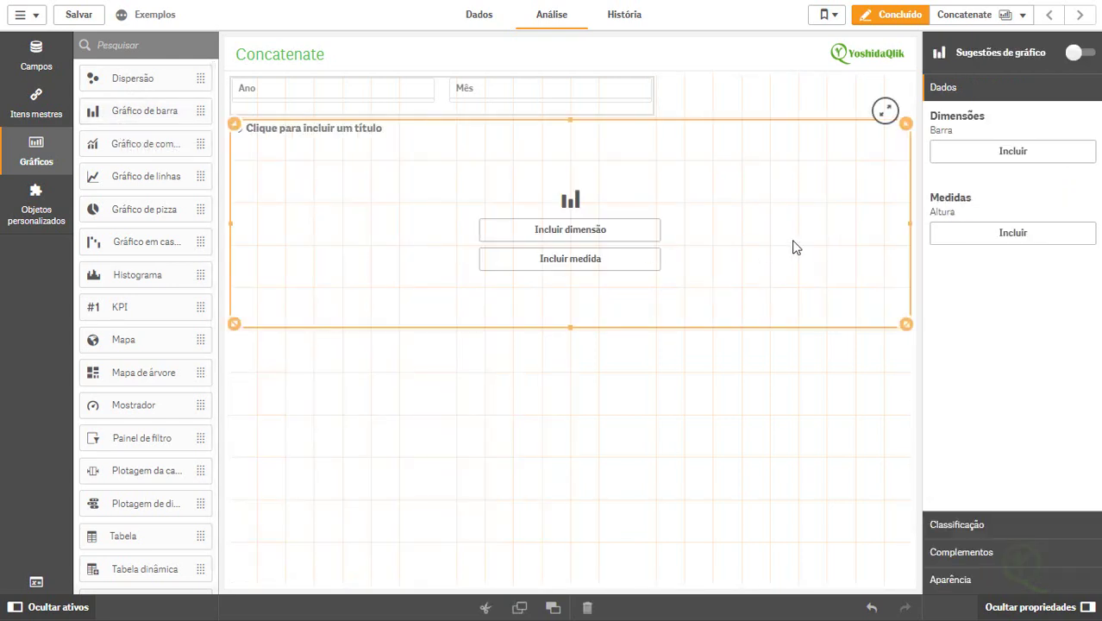
# Add a dimension with the expression Month(Data) to the bar chart.
pyautogui.click(620, 239)
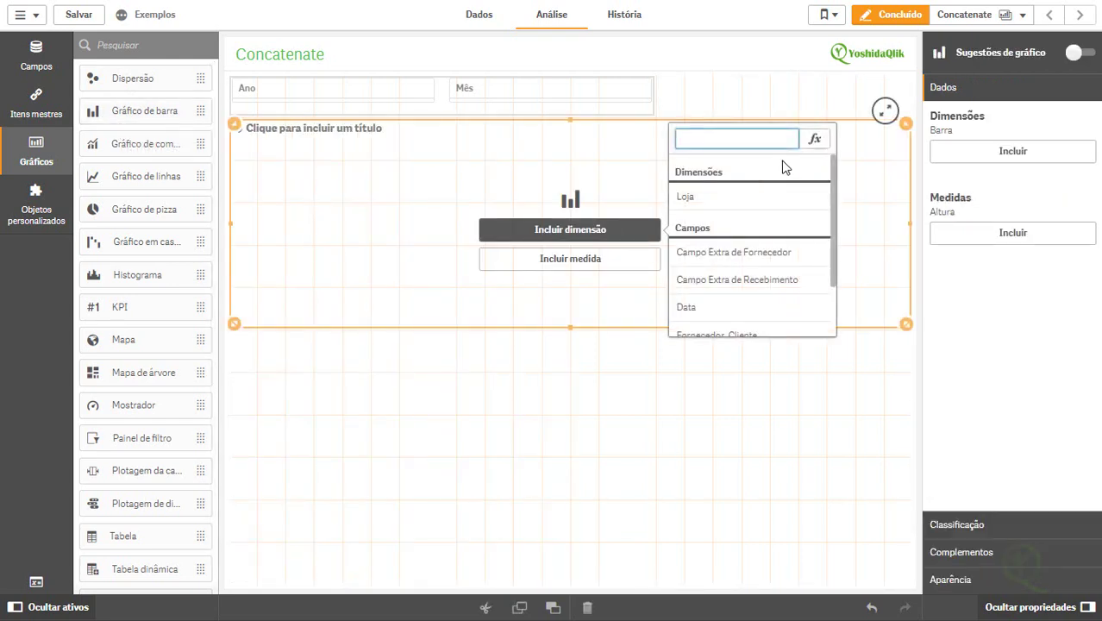
pyautogui.click(815, 139)
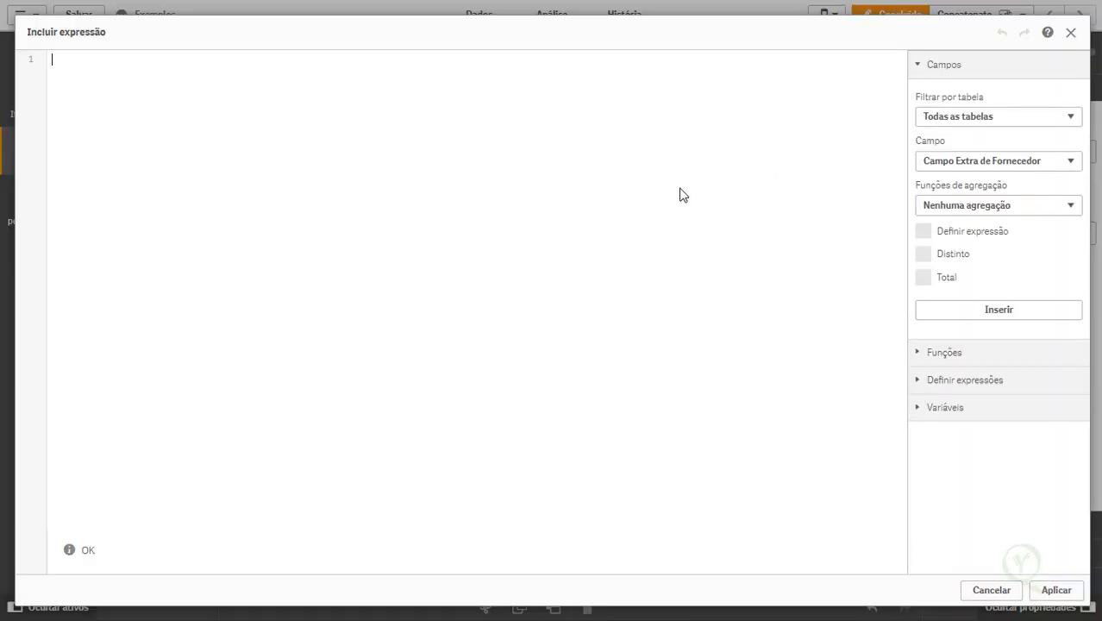
pyautogui.write('Month(Data')
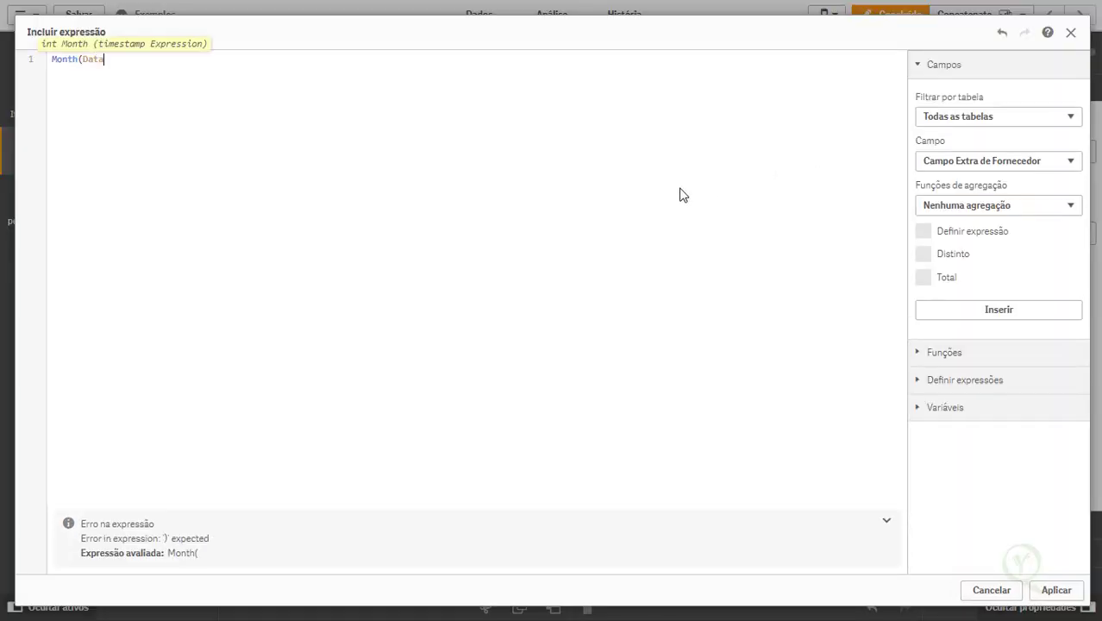
pyautogui.write(')')
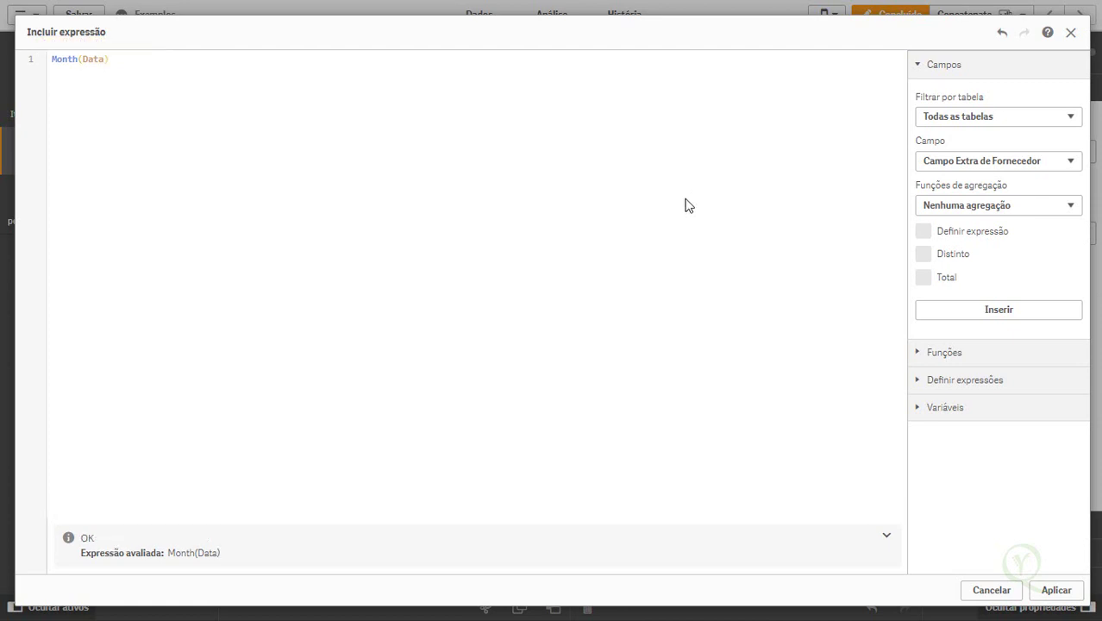
pyautogui.click(1056, 593)
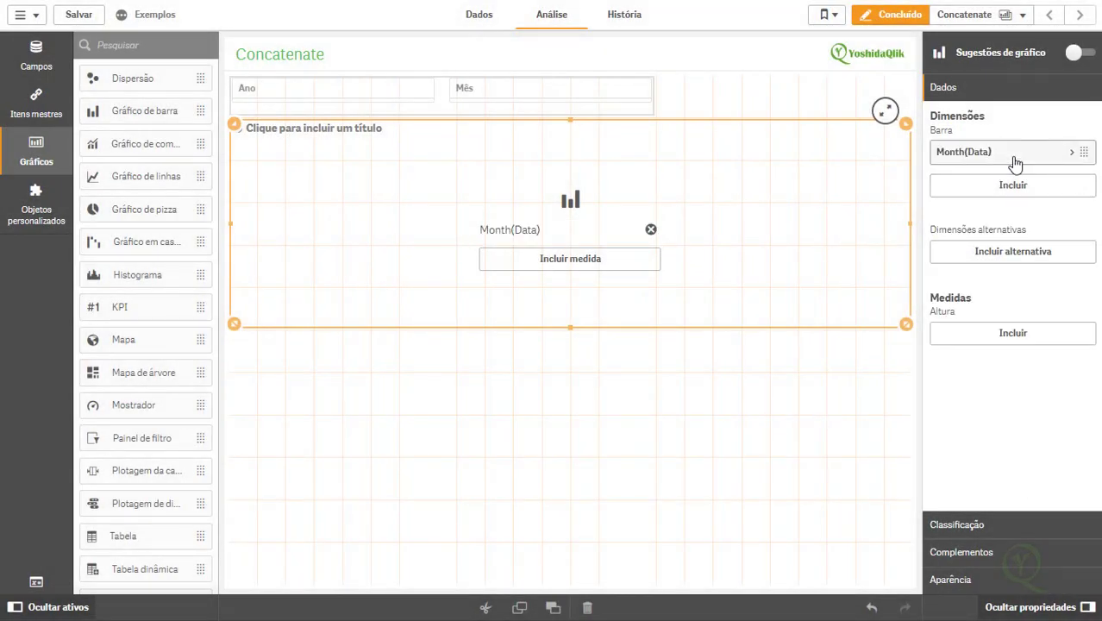
# Label the bar chart's Month(Data) dimension Mês and collapse its settings.
pyautogui.click(1015, 162)
pyautogui.click(998, 246)
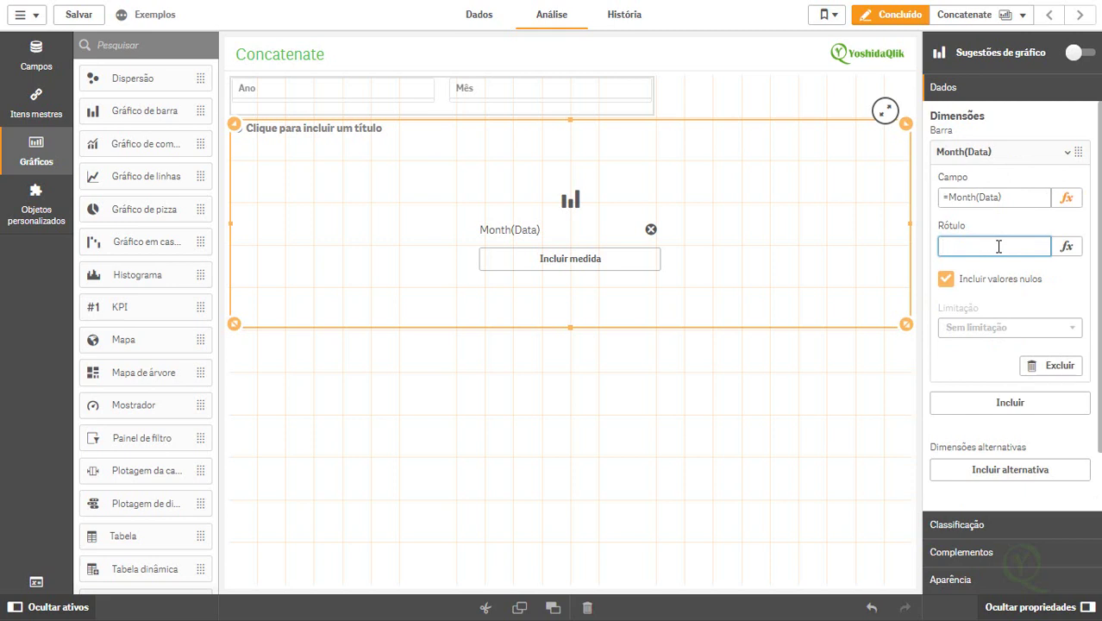
pyautogui.write('MÊs')
pyautogui.press('Return')
pyautogui.click(999, 247)
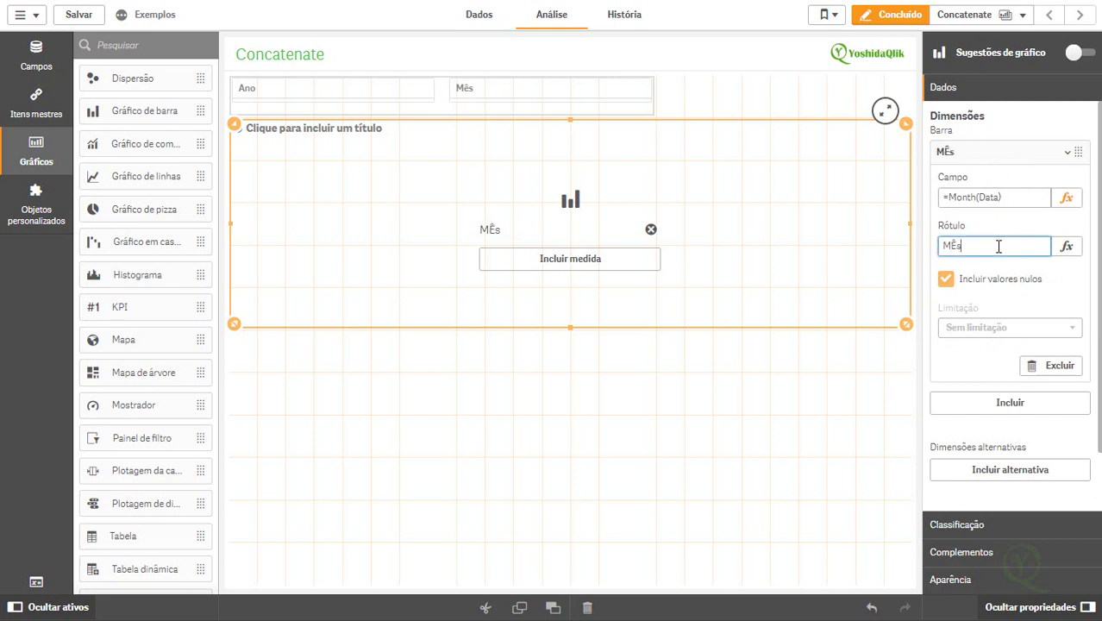
pyautogui.write('ês')
pyautogui.press('Return')
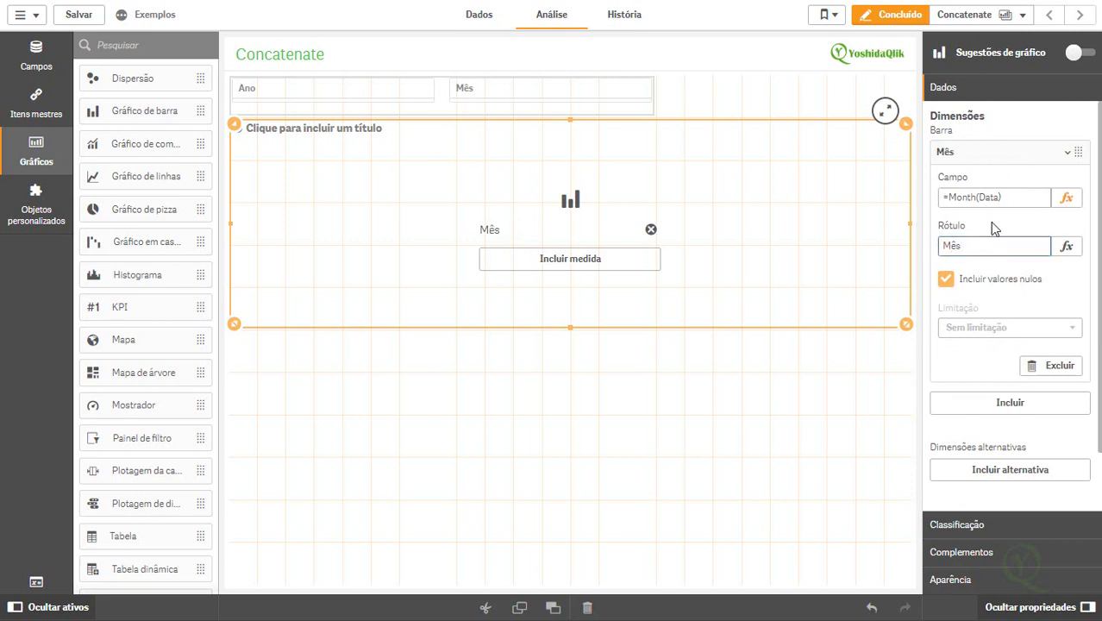
pyautogui.click(977, 155)
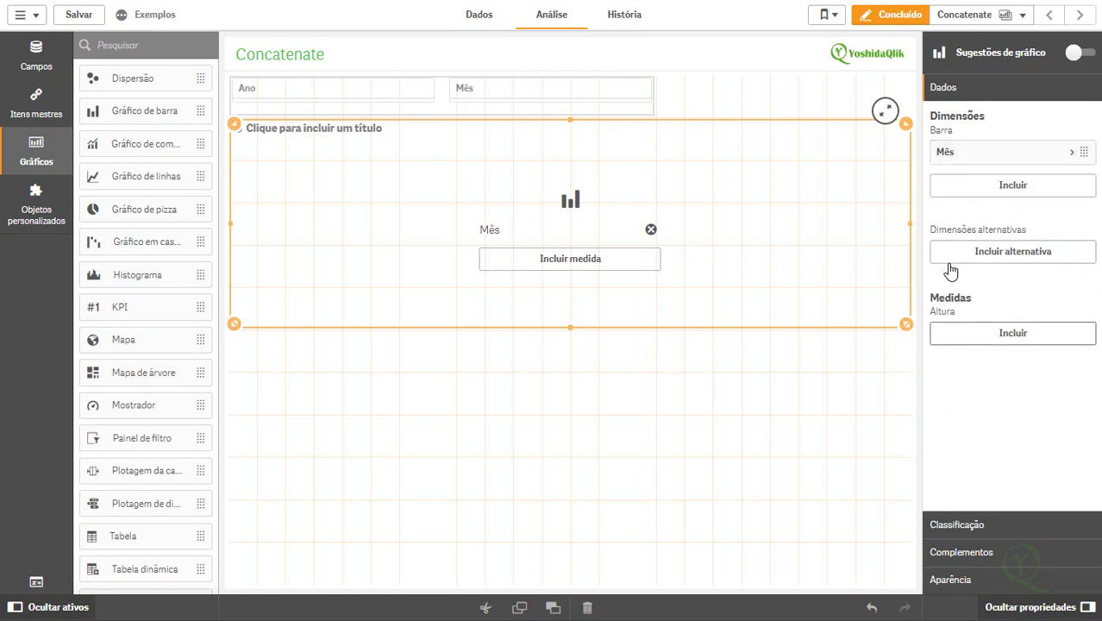
# Add a measure with the expression sum(Valor) to the bar chart.
pyautogui.click(996, 338)
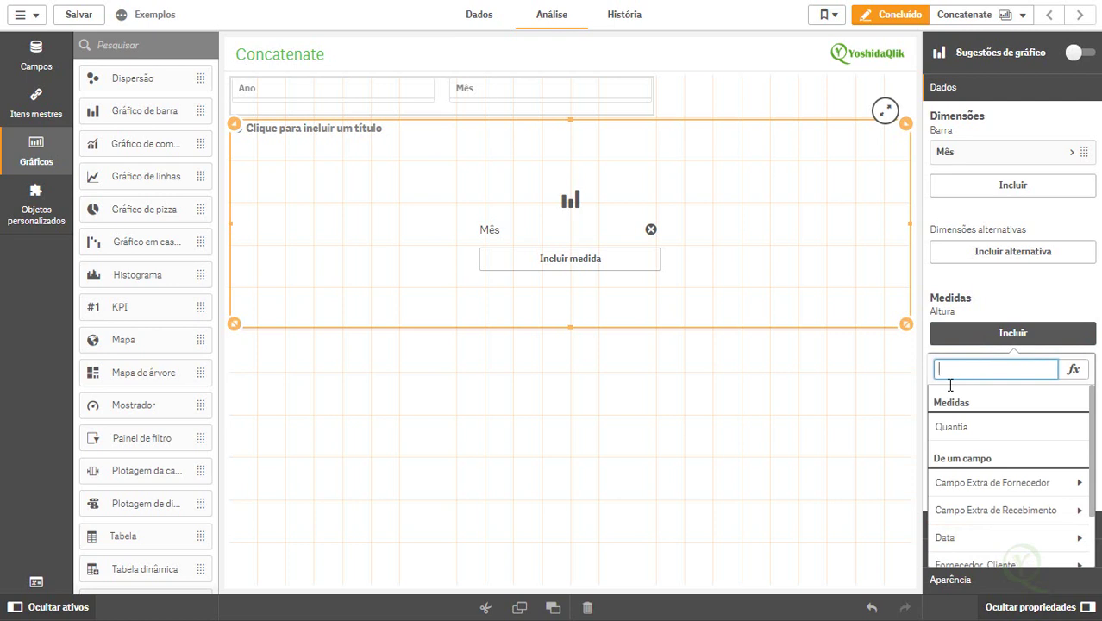
pyautogui.click(1074, 370)
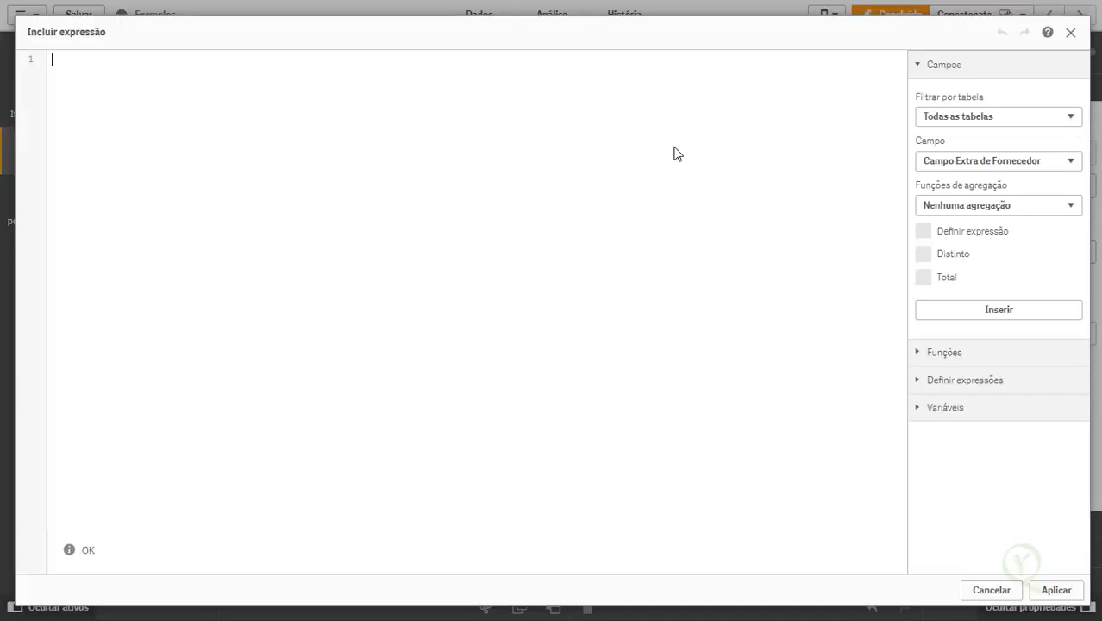
pyautogui.write('1')
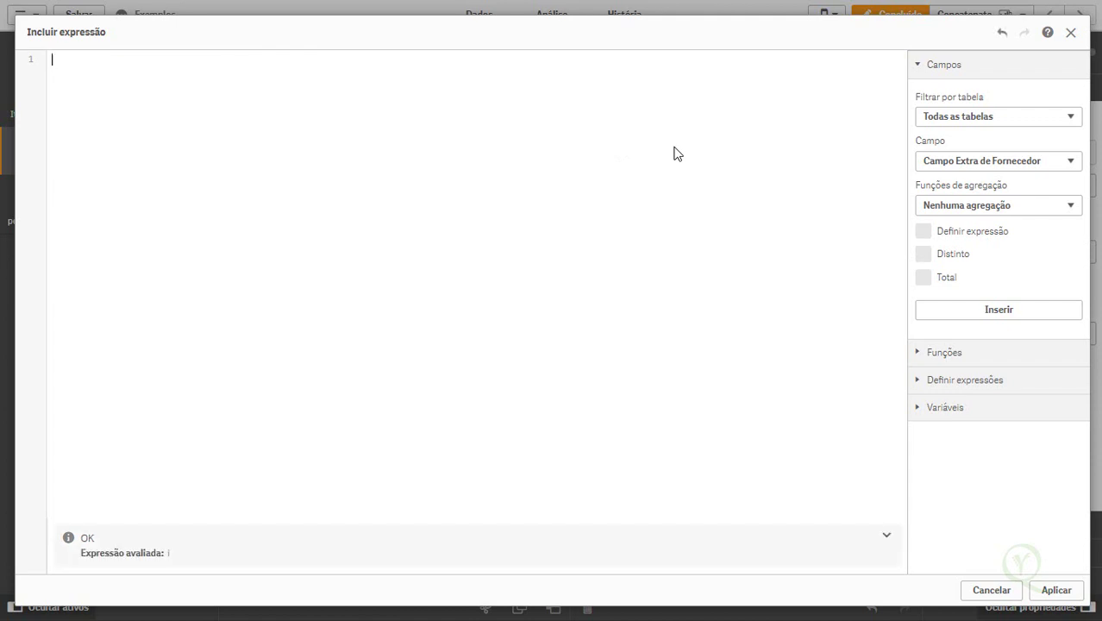
pyautogui.press('BackSpace')
pyautogui.write('sum')
pyautogui.press('BackSpace')
pyautogui.press('BackSpace')
pyautogui.write('sum(valo')
pyautogui.press('Return')
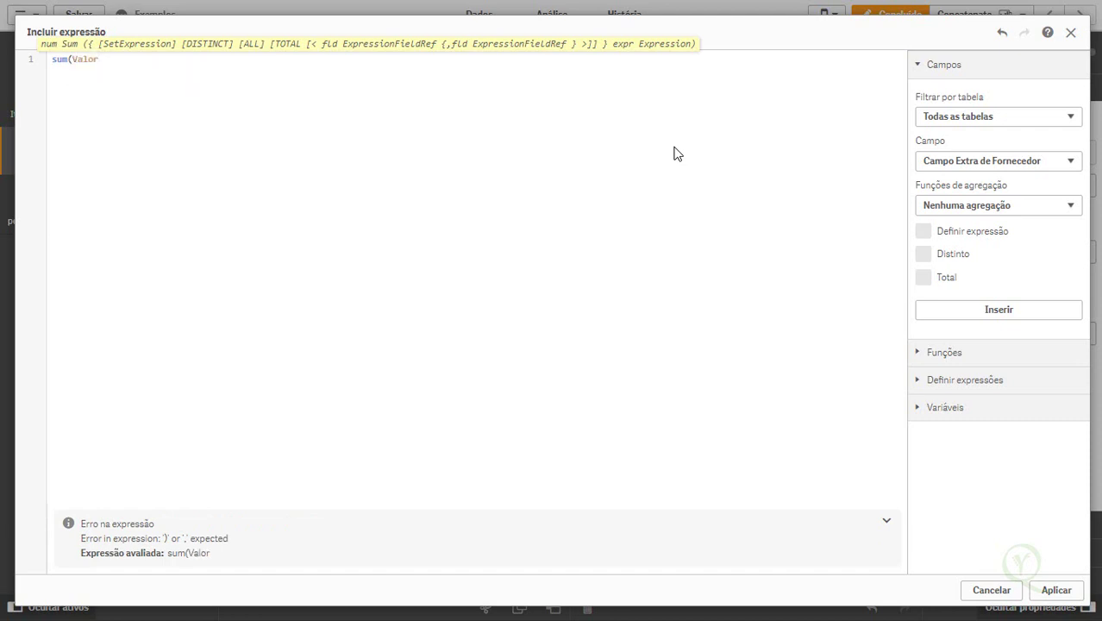
pyautogui.write(')')
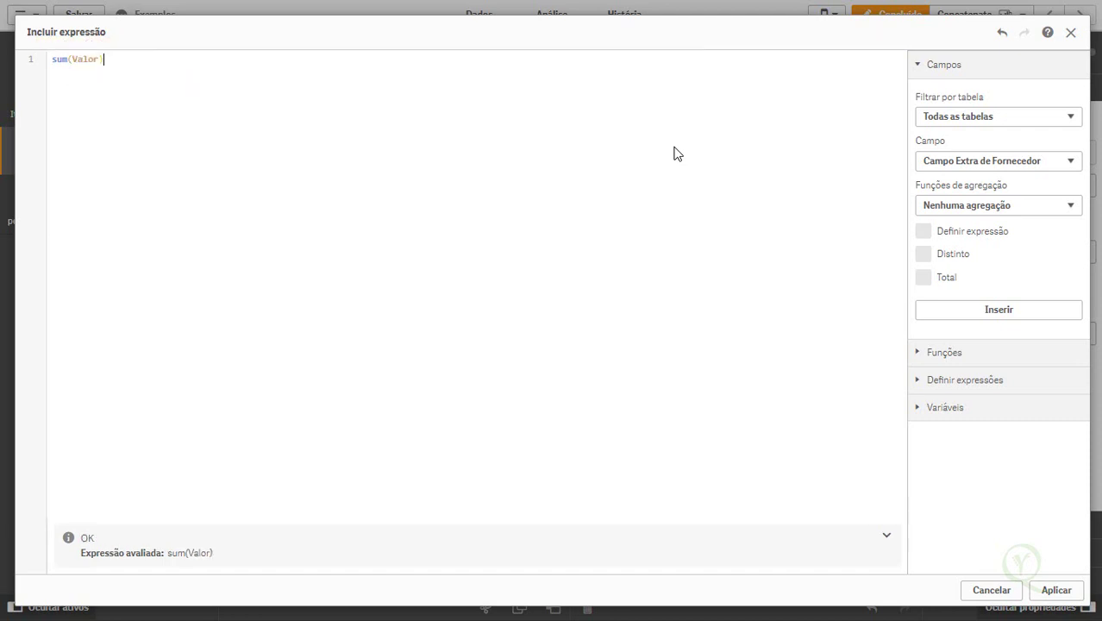
pyautogui.click(1055, 590)
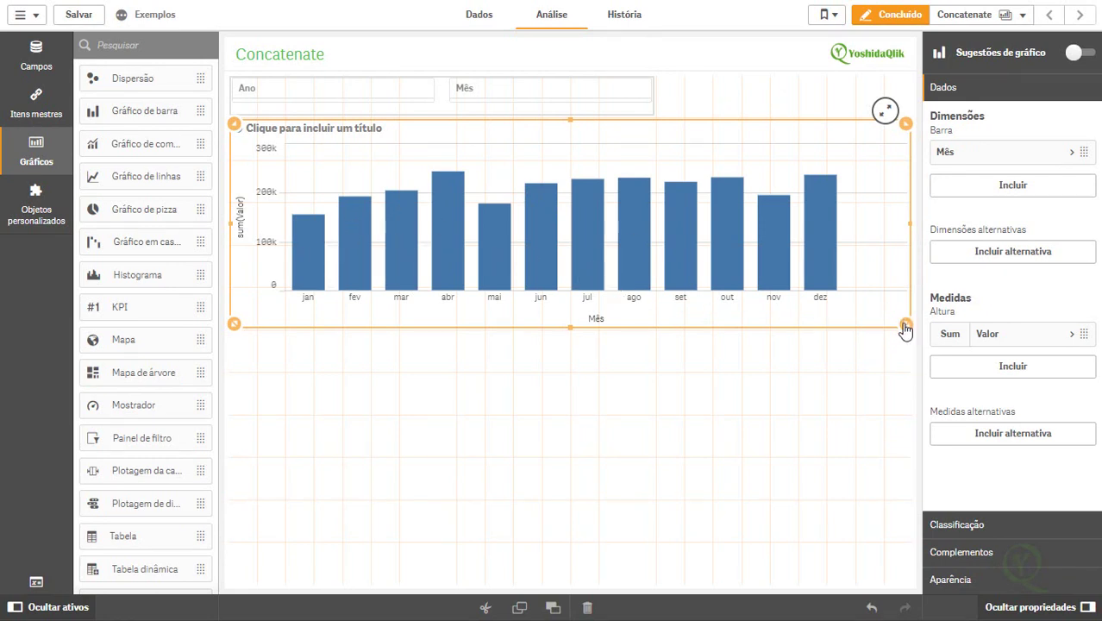
# Add the Tabela field as a second dimension of the bar chart.
pyautogui.moveTo(906, 329)
pyautogui.mouseDown()
pyautogui.moveTo(908, 291)
pyautogui.moveTo(910, 324)
pyautogui.mouseUp()
pyautogui.click(998, 190)
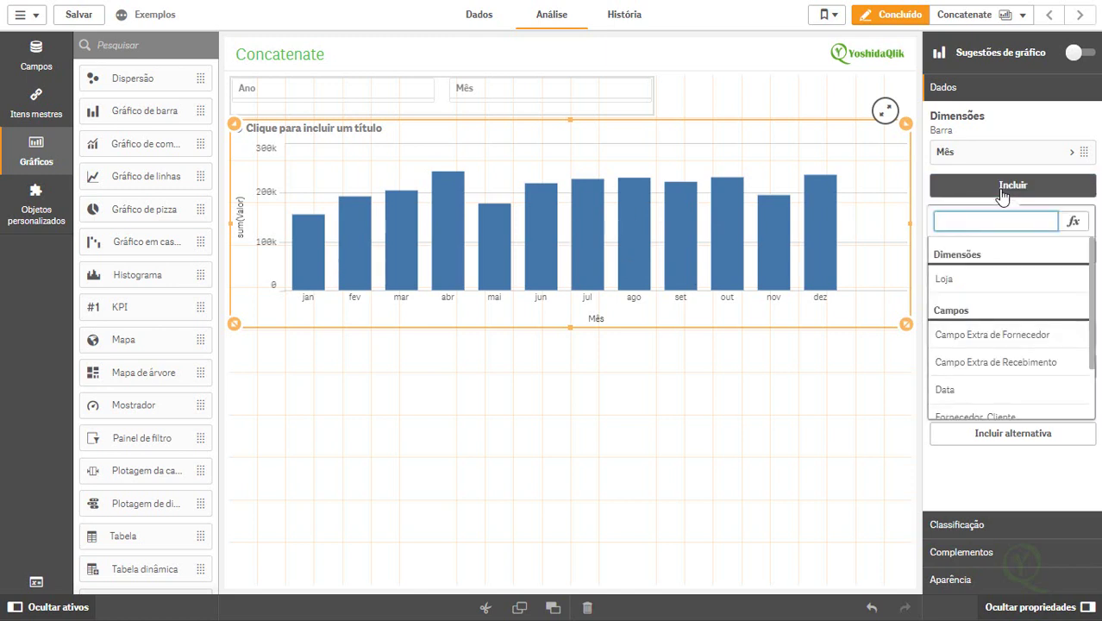
pyautogui.write('tabe')
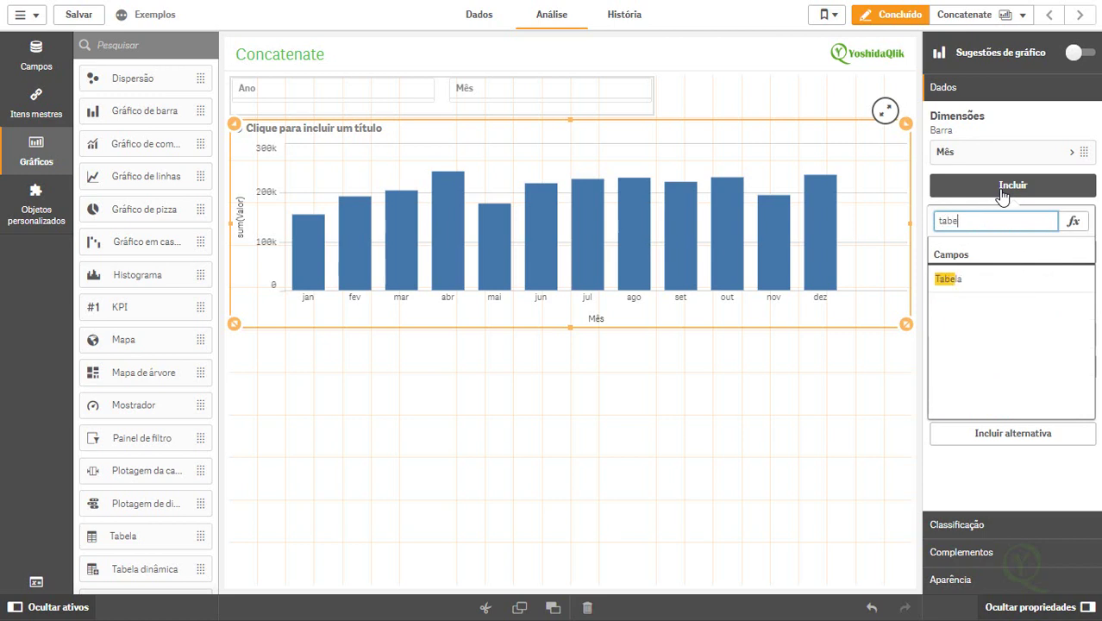
pyautogui.click(948, 280)
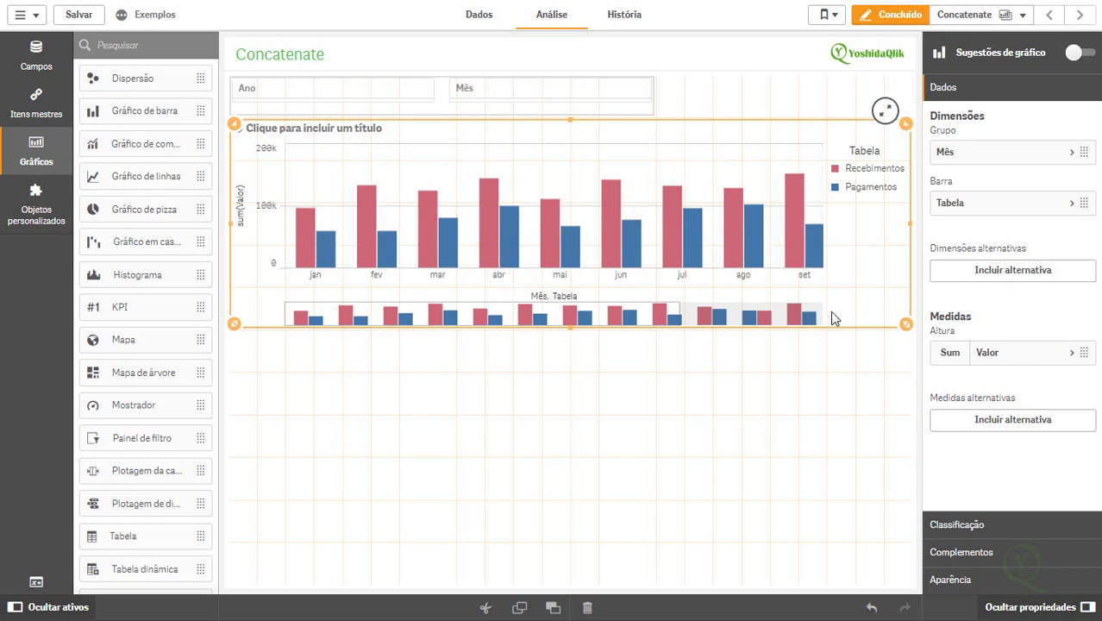
# Turn on the bar chart's value labels (Rótulos de valor) and finish editing the sheet.
pyautogui.click(983, 583)
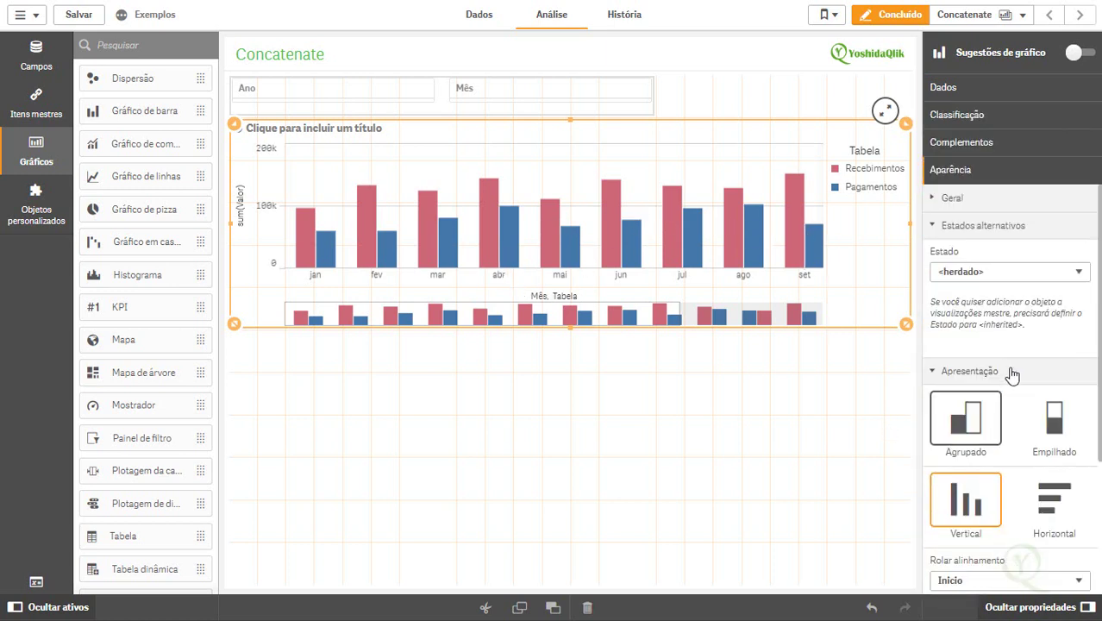
pyautogui.scroll(-1, 1010, 388)
pyautogui.scroll(-2, 1018, 491)
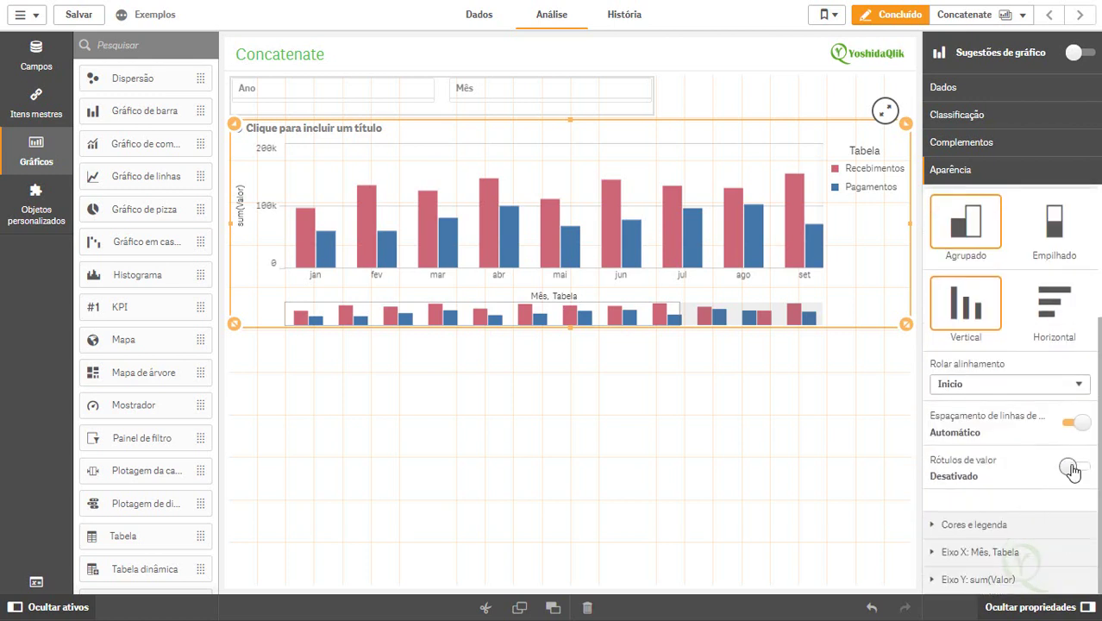
pyautogui.click(1071, 466)
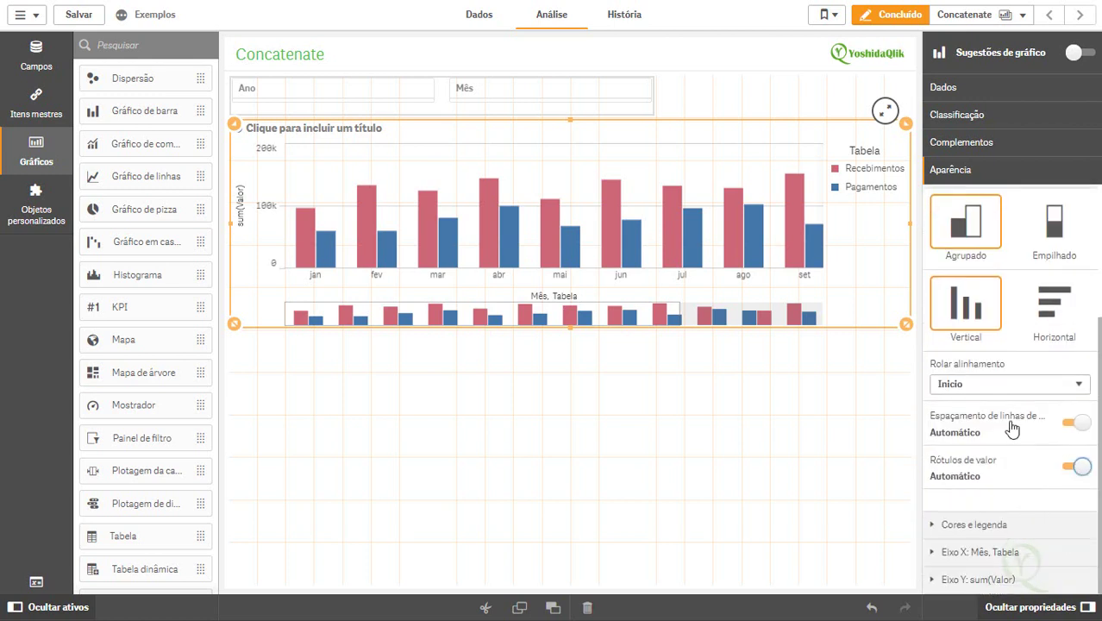
pyautogui.click(879, 16)
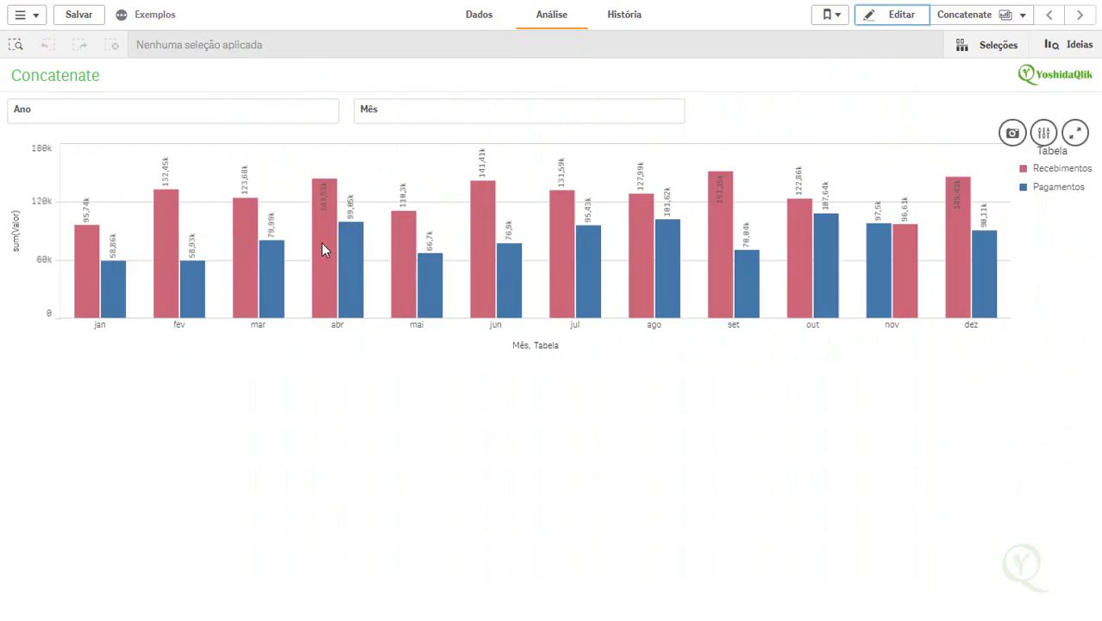
# Check how the bar chart responds to selecting fev in the Mês filter, then clear and cancel the selection.
pyautogui.click(207, 123)
pyautogui.click(413, 118)
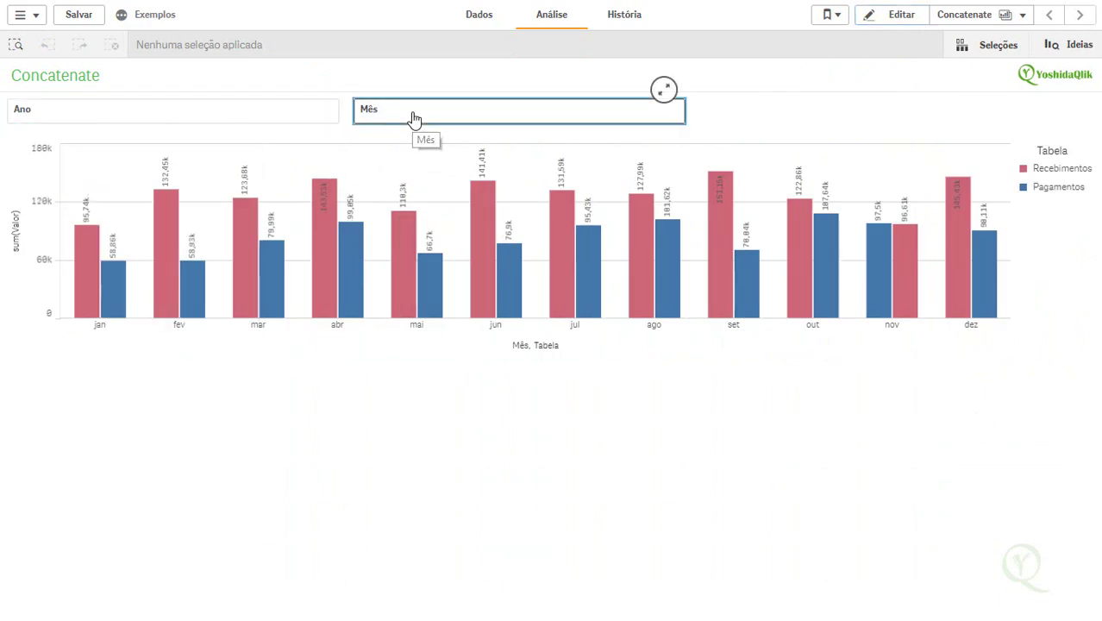
pyautogui.click(412, 118)
pyautogui.click(515, 236)
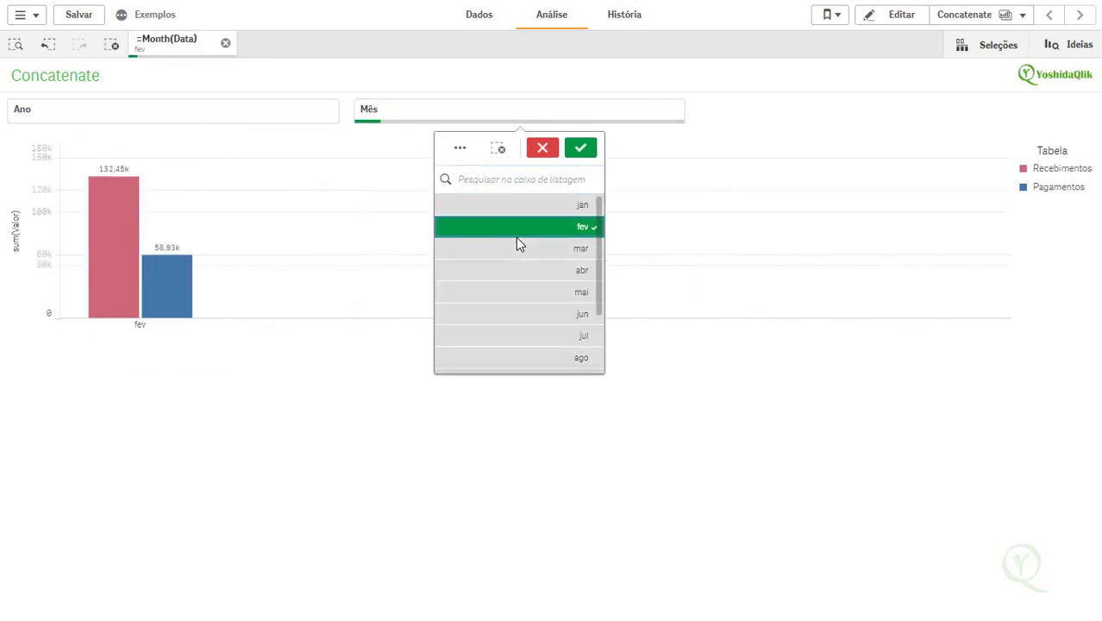
pyautogui.click(516, 237)
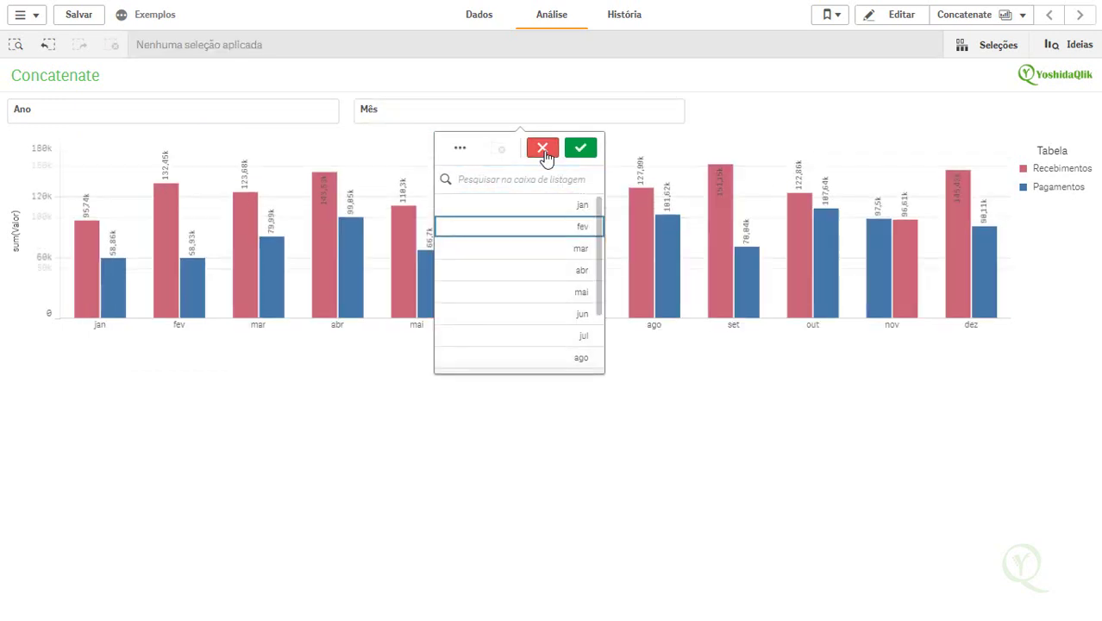
pyautogui.click(542, 152)
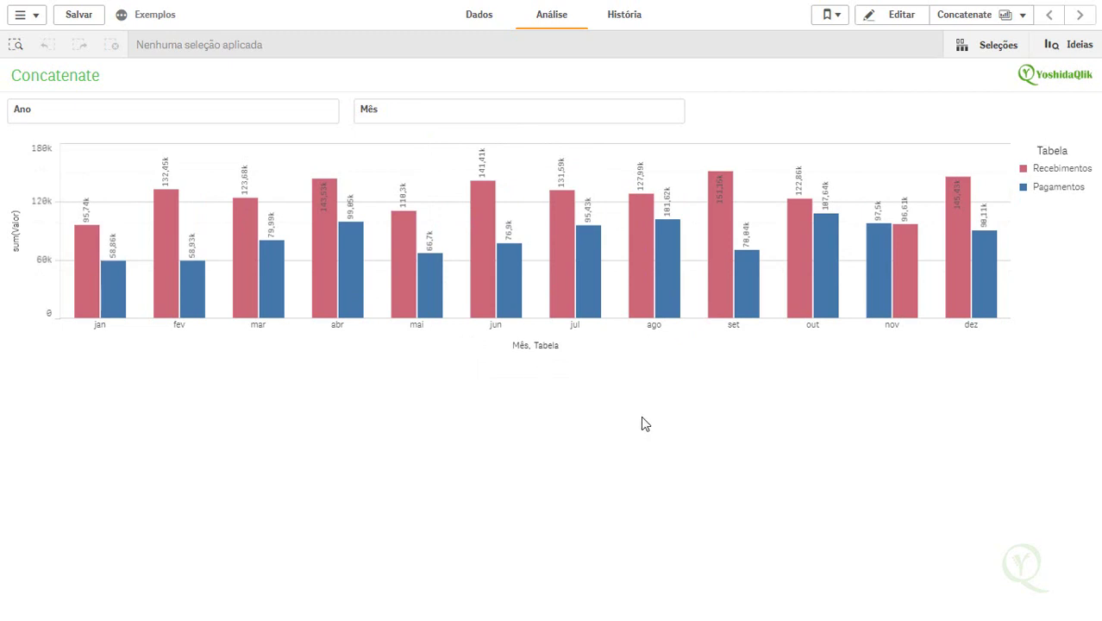
# Return to sheet editing, paste a copy of the bar chart below the original and reduce the copy's height.
pyautogui.click(898, 20)
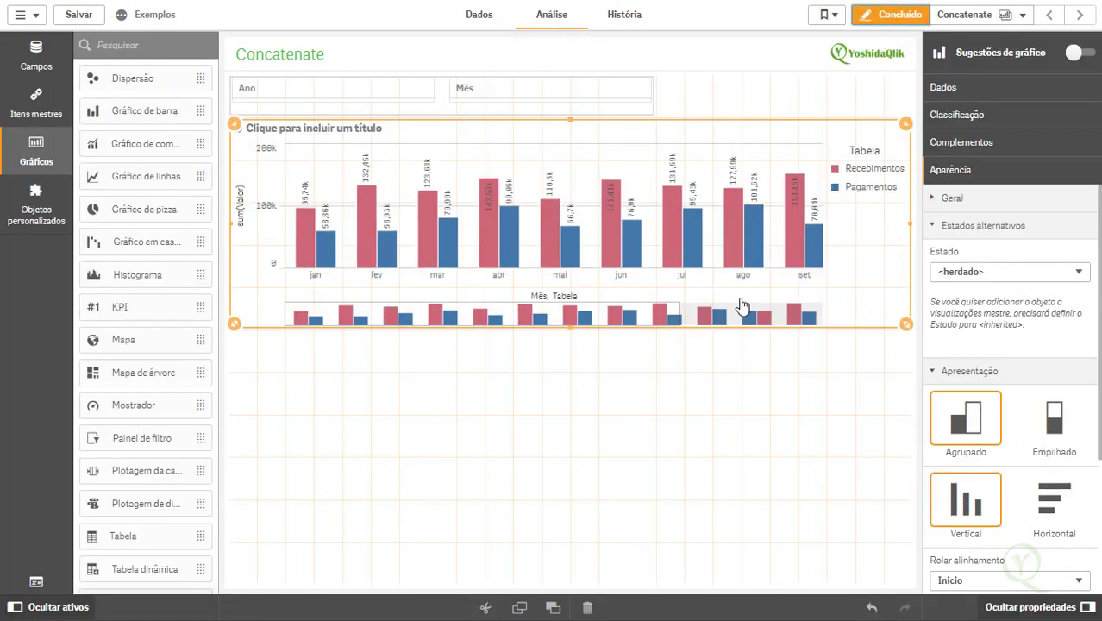
pyautogui.click(344, 426)
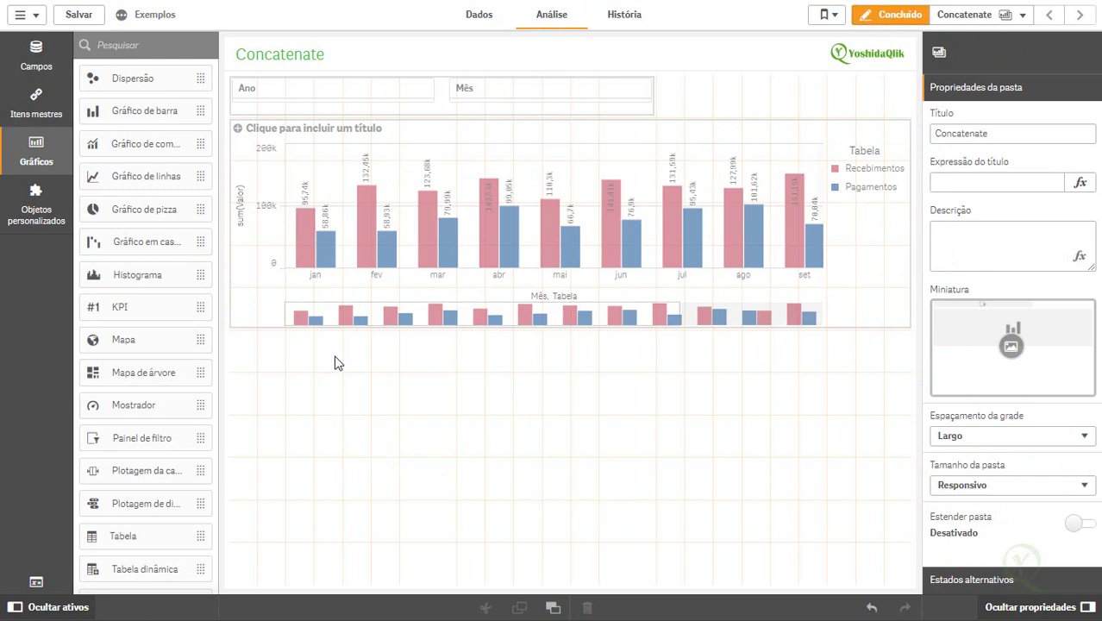
pyautogui.hotkey('ctrl', 'v')
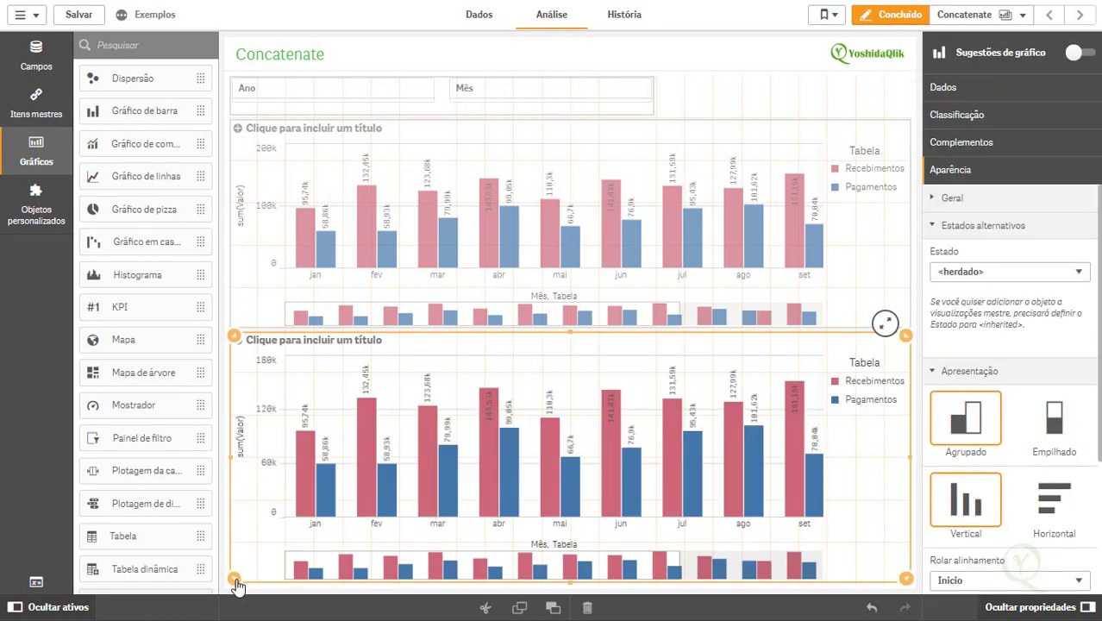
pyautogui.moveTo(238, 586); pyautogui.dragTo(237, 493)
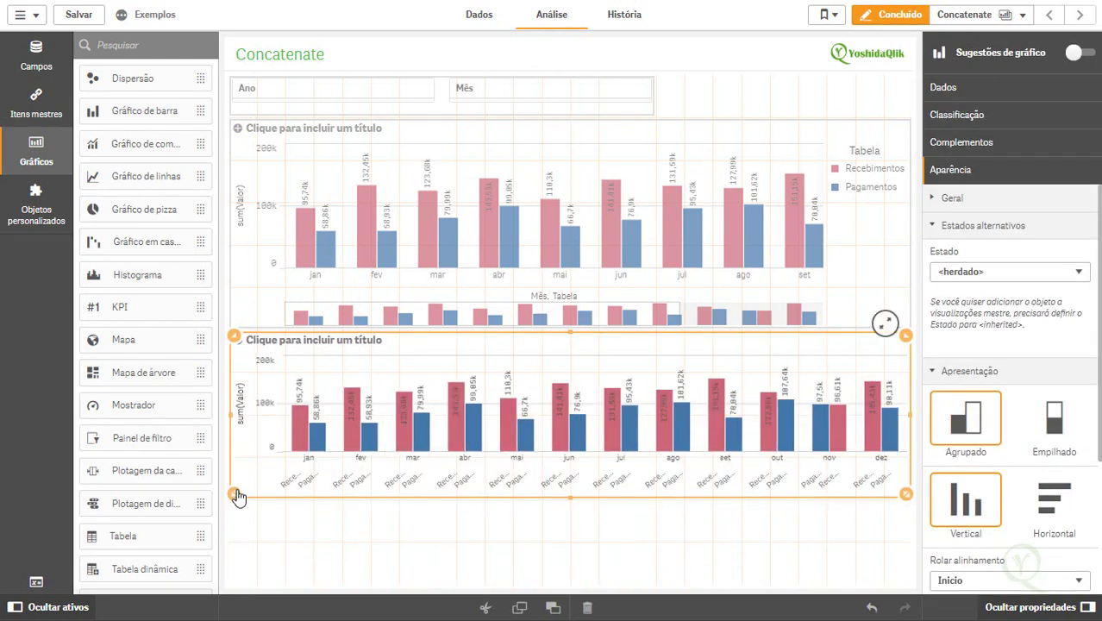
# Delete the Tabela dimension from the copied bar chart.
pyautogui.click(965, 89)
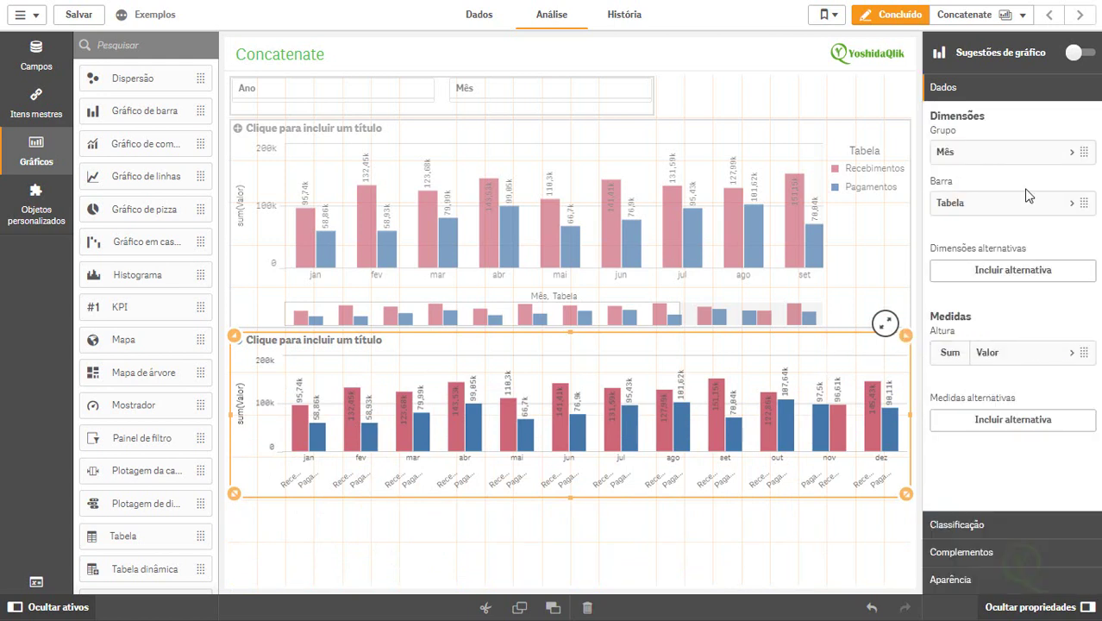
pyautogui.rightClick(1004, 207)
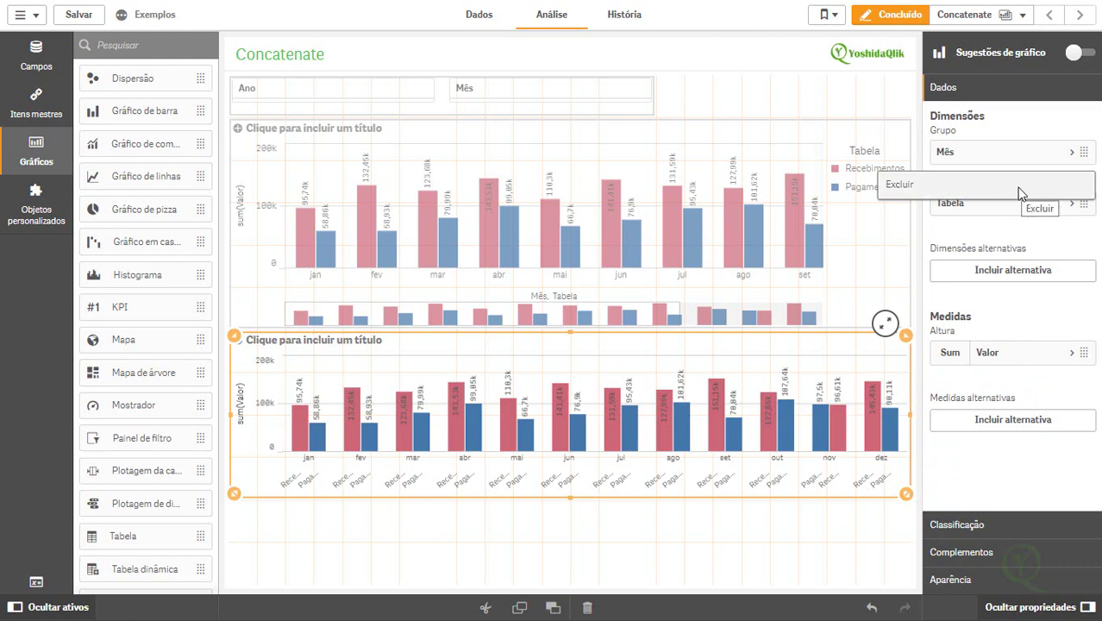
pyautogui.click(937, 185)
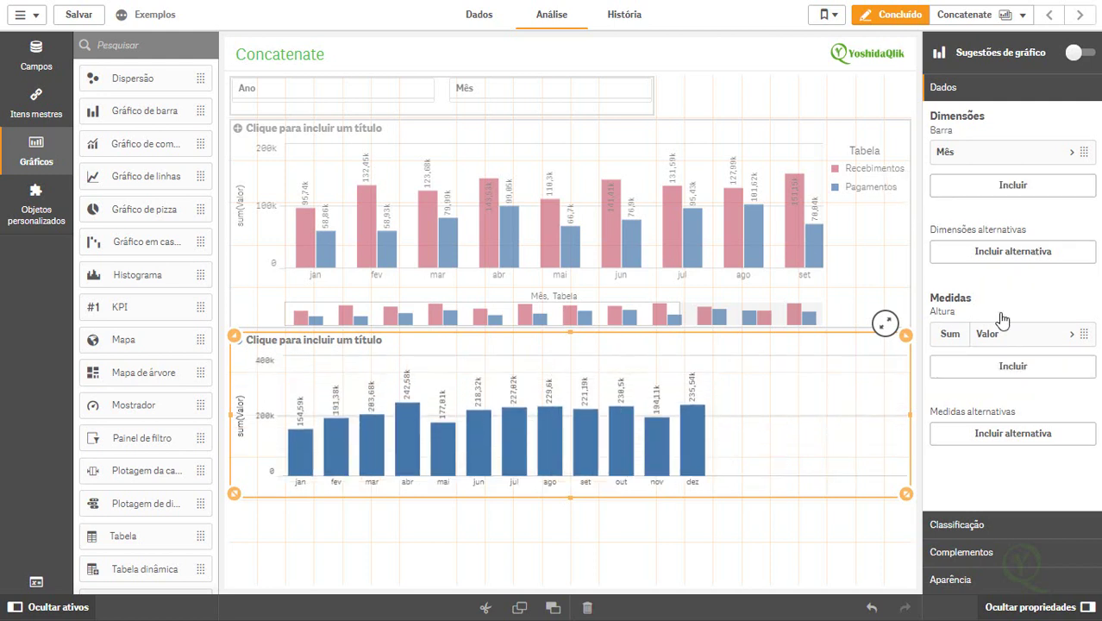
# Change the copied chart's measure expression to sum(if(Tabela='Recebimento',Valor,-Valor)).
pyautogui.click(1015, 339)
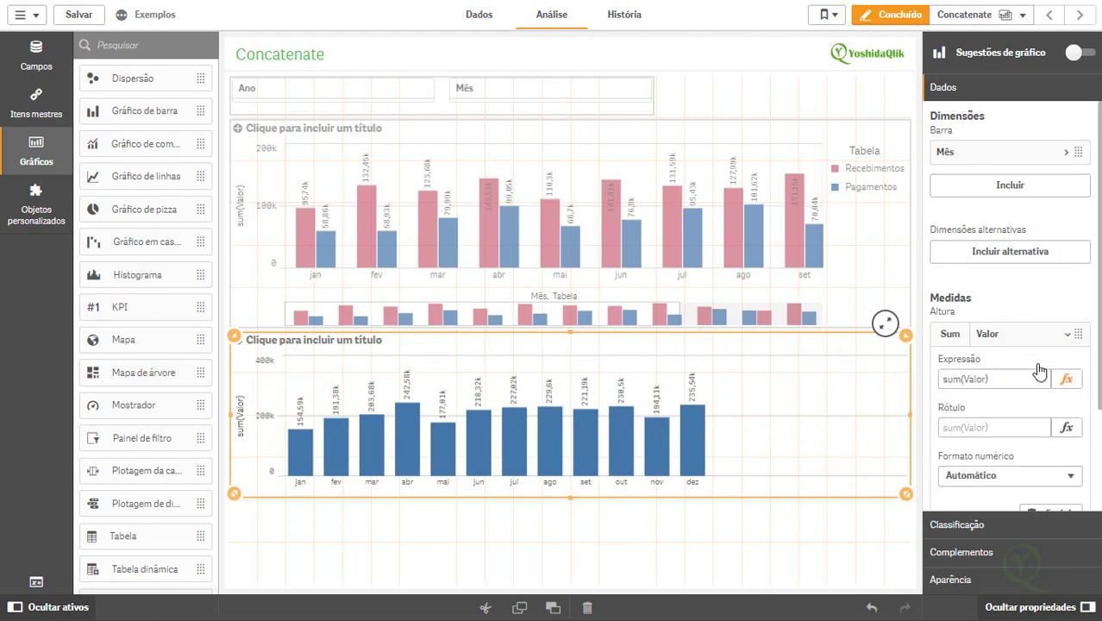
pyautogui.click(1066, 380)
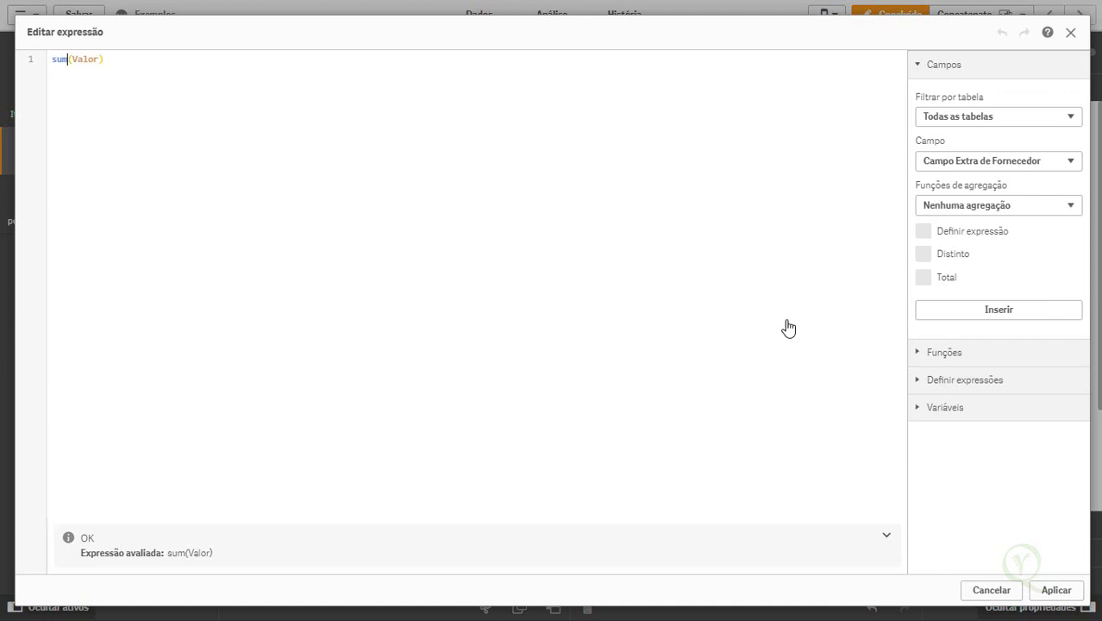
pyautogui.press('Right')
pyautogui.write('if(tab')
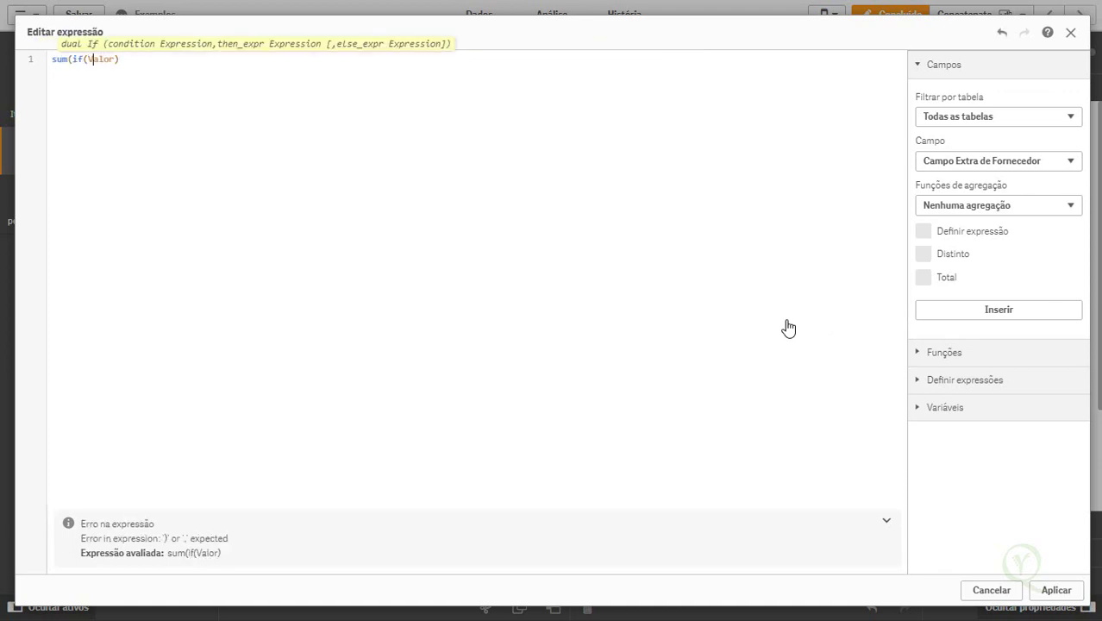
pyautogui.press('Left')
pyautogui.write('tab')
pyautogui.press('Return')
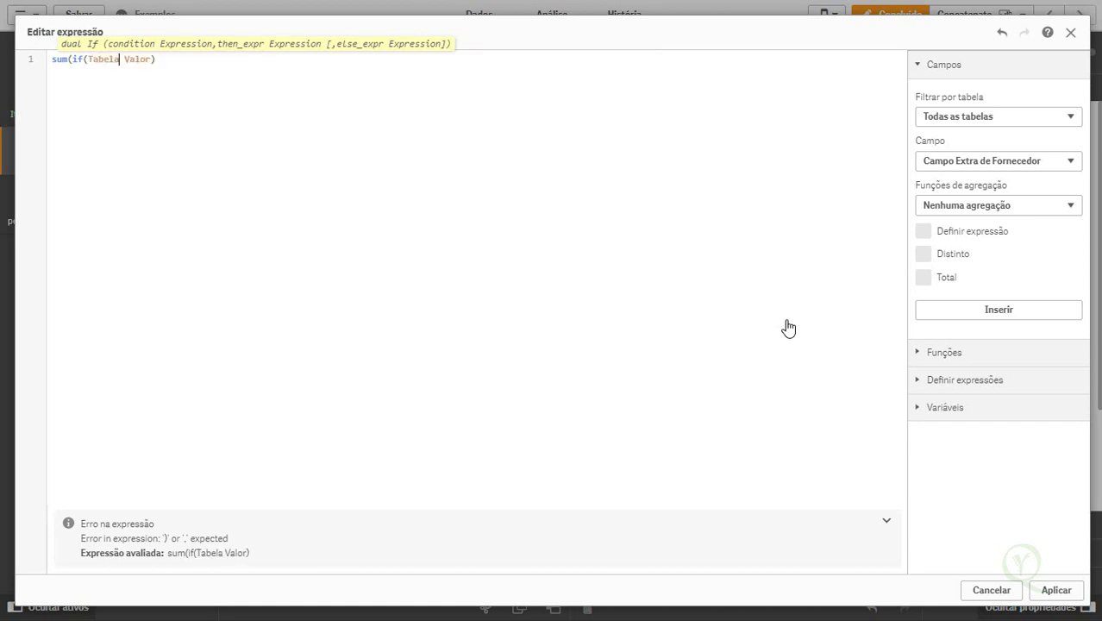
pyautogui.write("='Recebimento'")
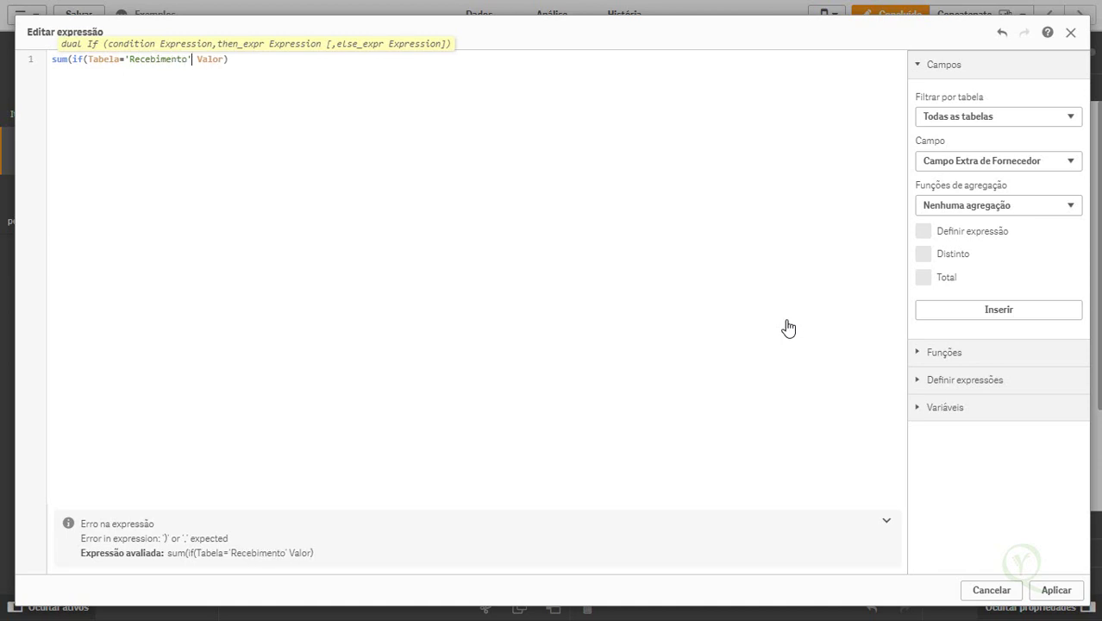
pyautogui.write(',')
pyautogui.press('Delete')
pyautogui.press('End')
pyautogui.write(',-Valor)')
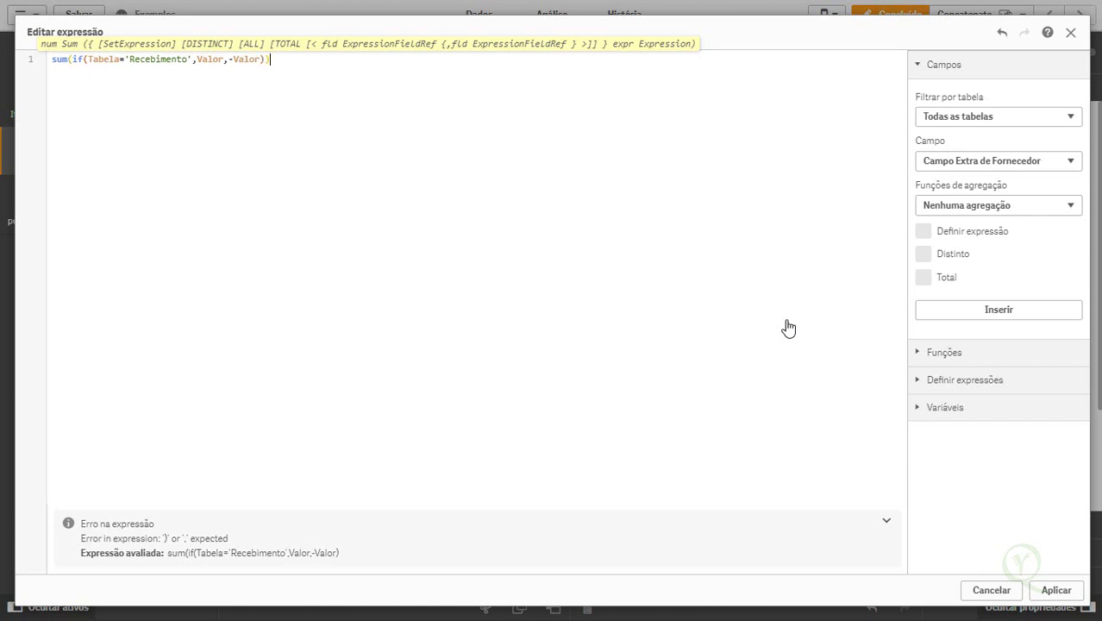
pyautogui.write(')')
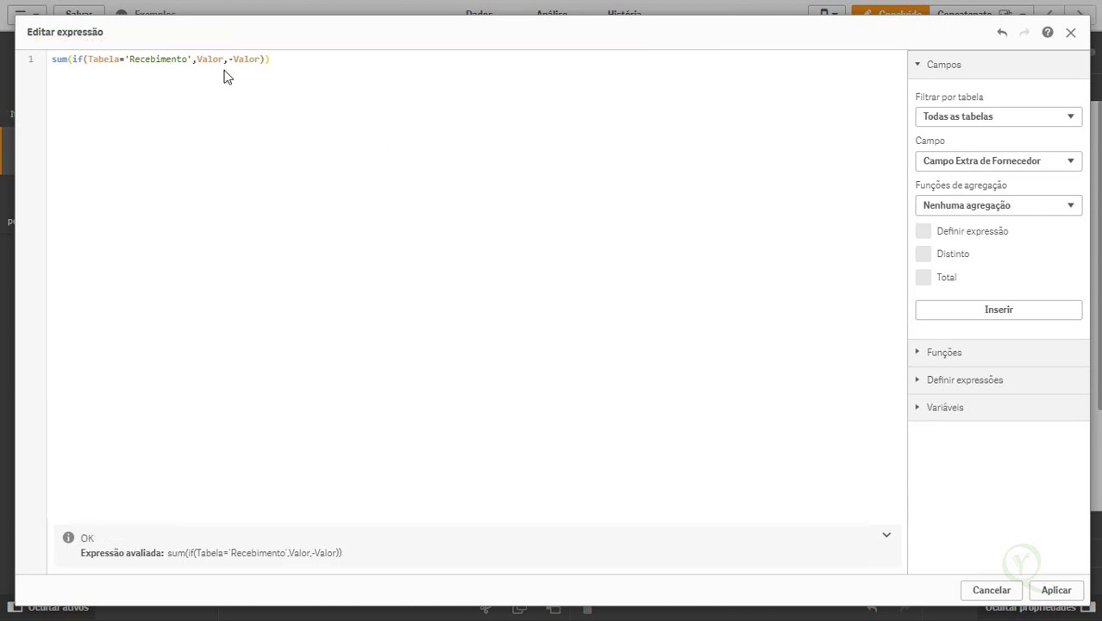
# Split the measure expression over three lines, with the if() function indented on its own line inside sum().
pyautogui.click(74, 59)
pyautogui.press('Return')
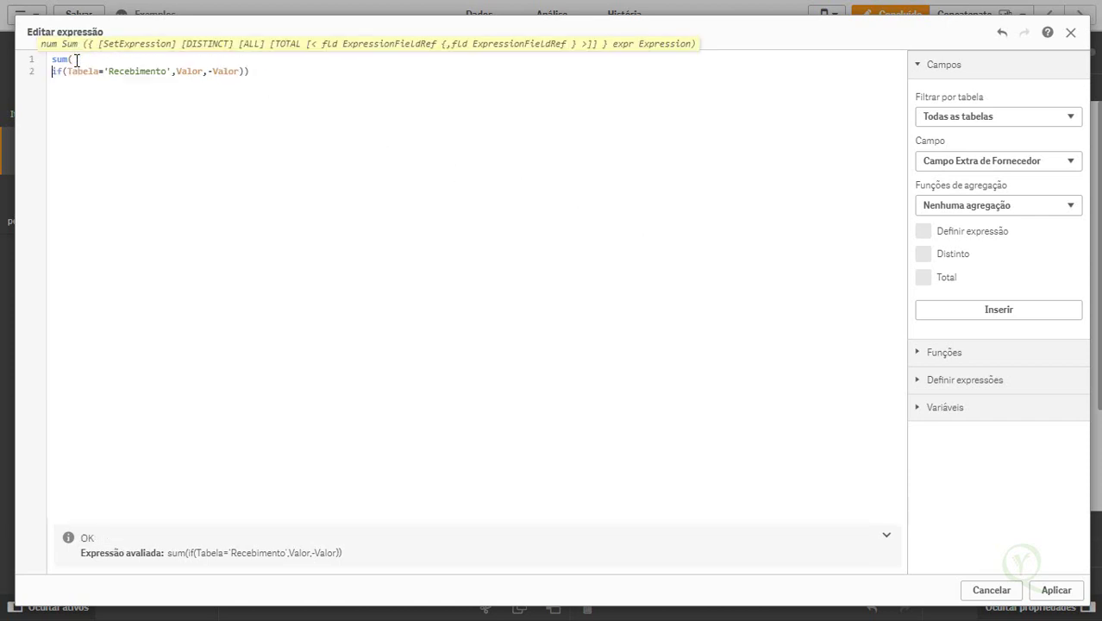
pyautogui.press('Tab')
pyautogui.click(261, 71)
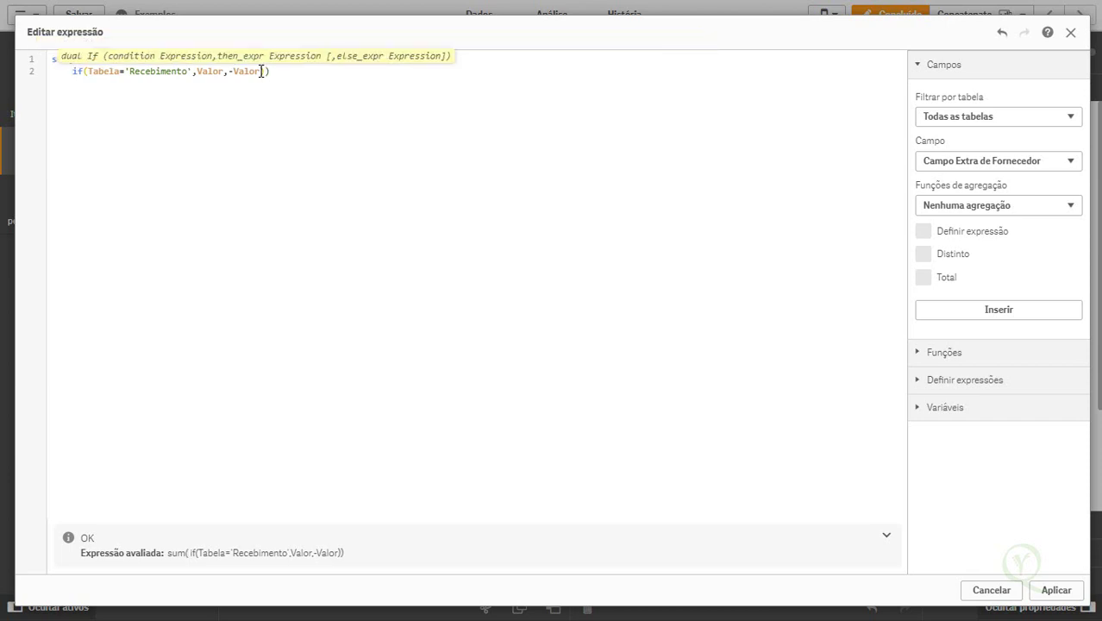
pyautogui.press('Return')
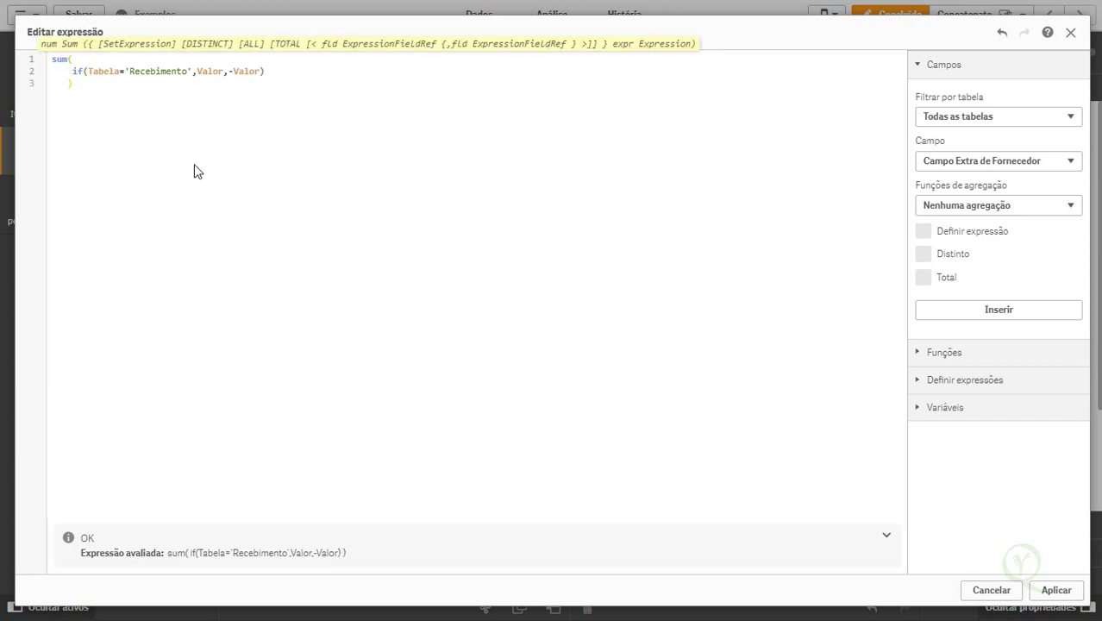
# Correct the compared Tabela value in the measure expression to 'Recebimentos' and apply it.
pyautogui.click(208, 71)
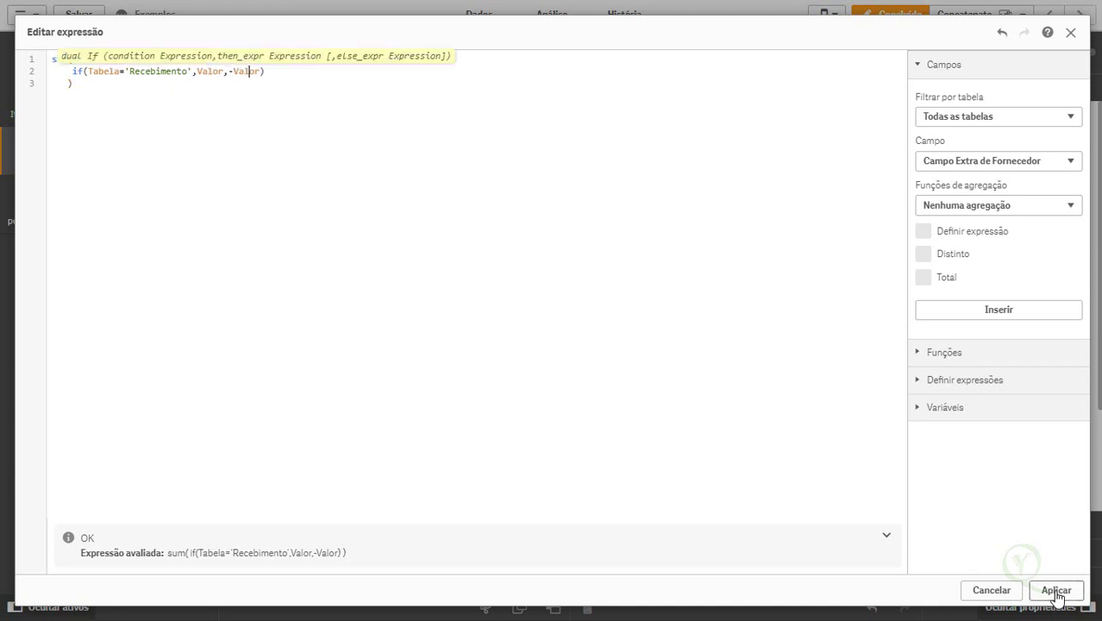
pyautogui.click(183, 74)
pyautogui.write('s')
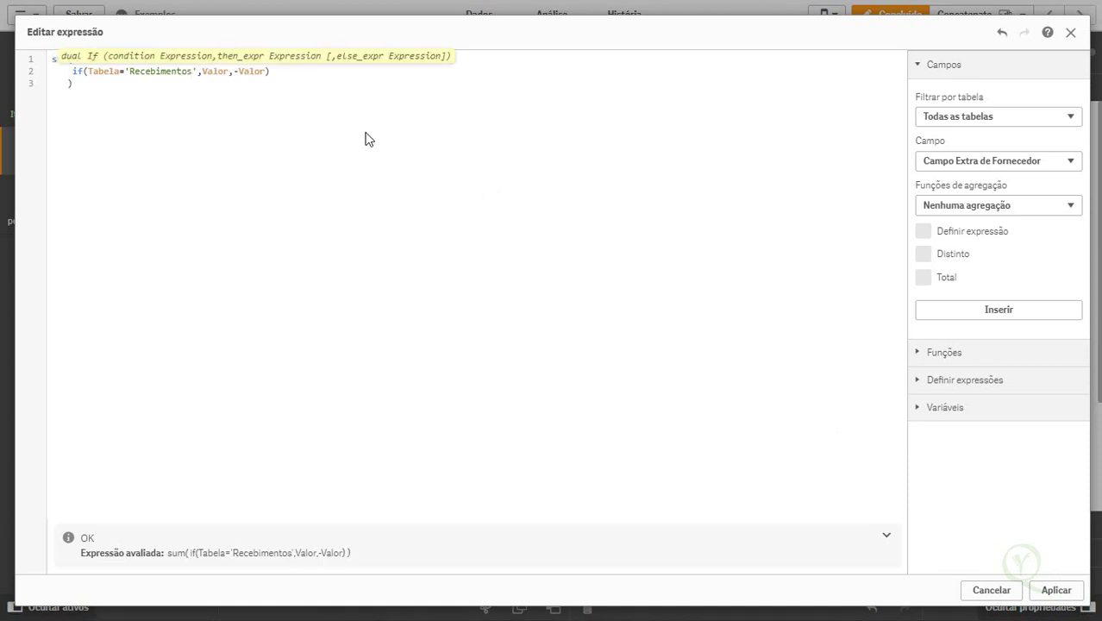
pyautogui.click(1057, 591)
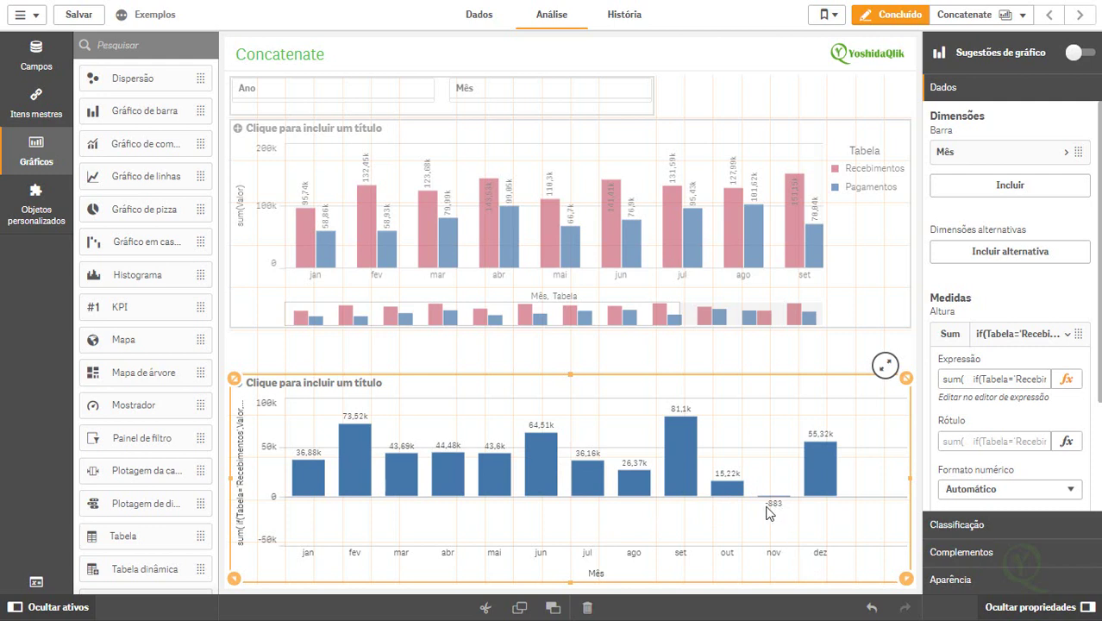
# Label the lower chart's measure Resultado Bruto.
pyautogui.click(1015, 442)
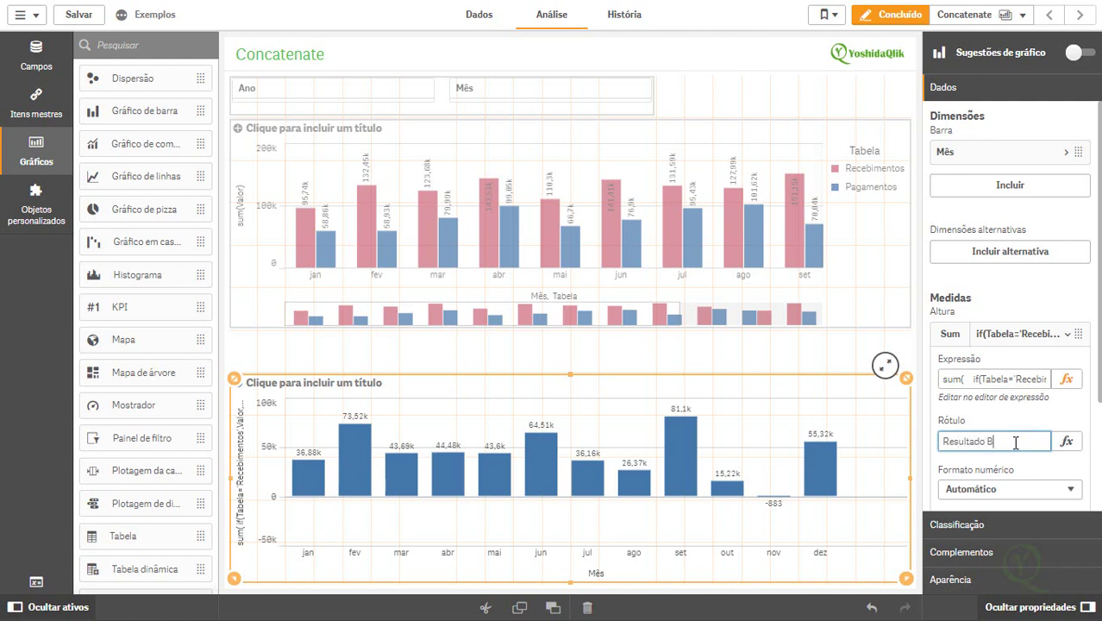
pyautogui.write('Resultado Bruto')
pyautogui.click(1000, 358)
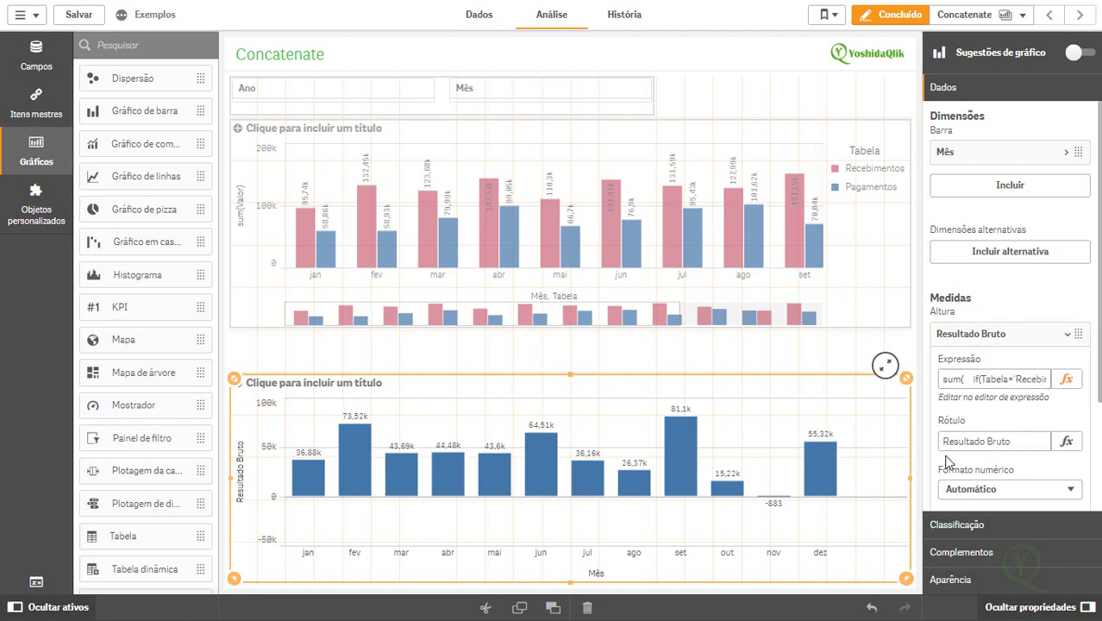
# Copy the full expression of the Resultado Bruto measure without changing it, and collapse the measure's settings.
pyautogui.click(1023, 388)
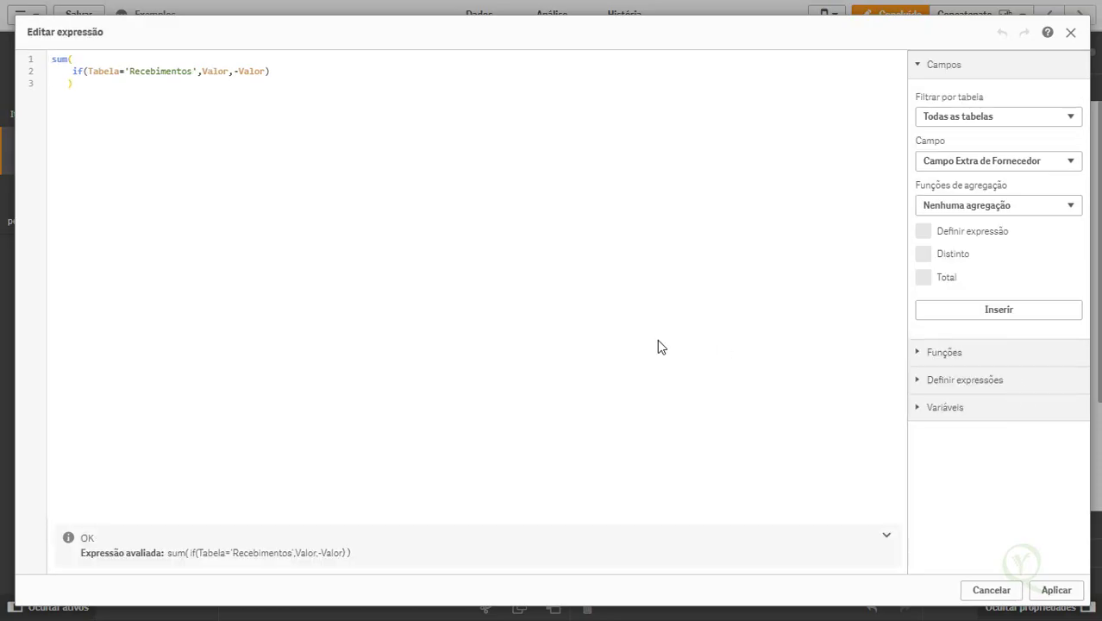
pyautogui.hotkey('ctrl', 'a')
pyautogui.hotkey('ctrl', 'c')
pyautogui.click(1056, 590)
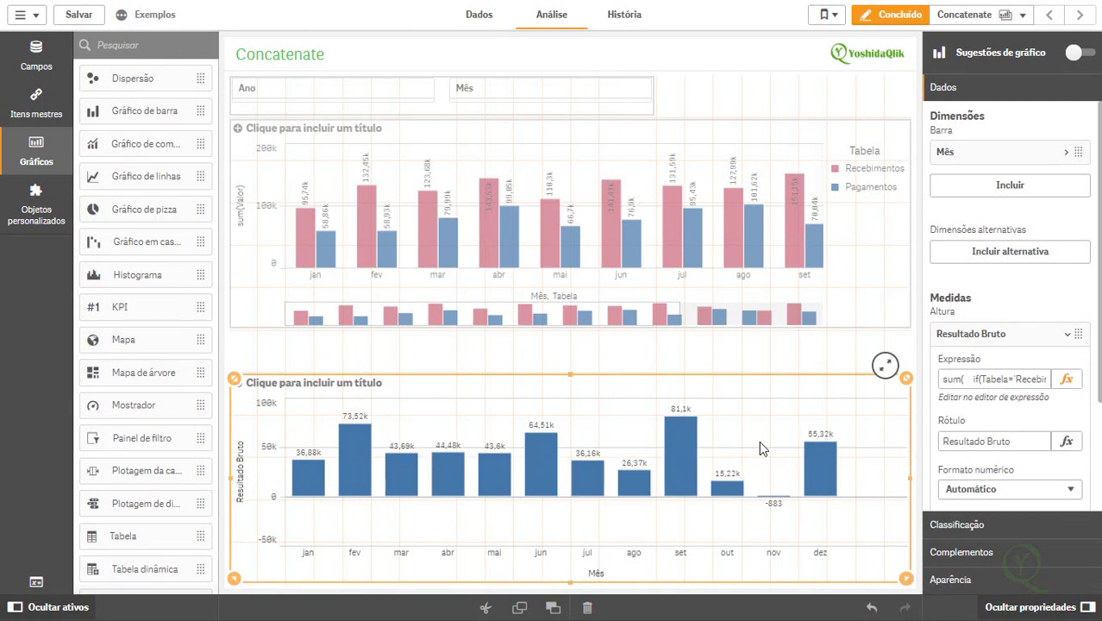
pyautogui.click(996, 338)
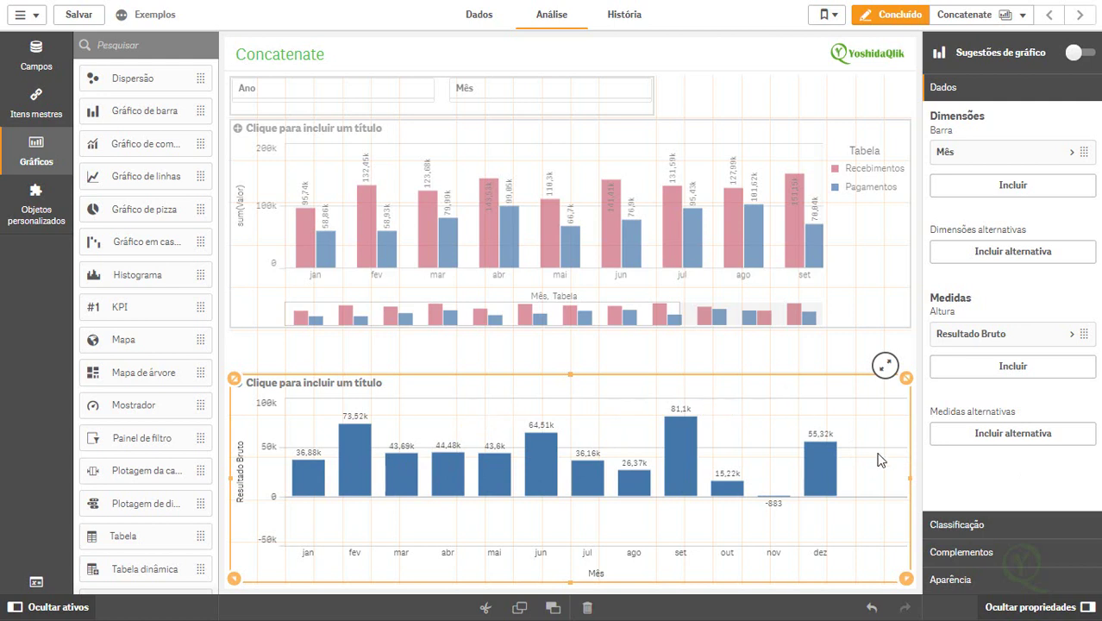
# Switch the lower chart's colours from automatic to custom colouring by expression (Por expressão).
pyautogui.click(950, 580)
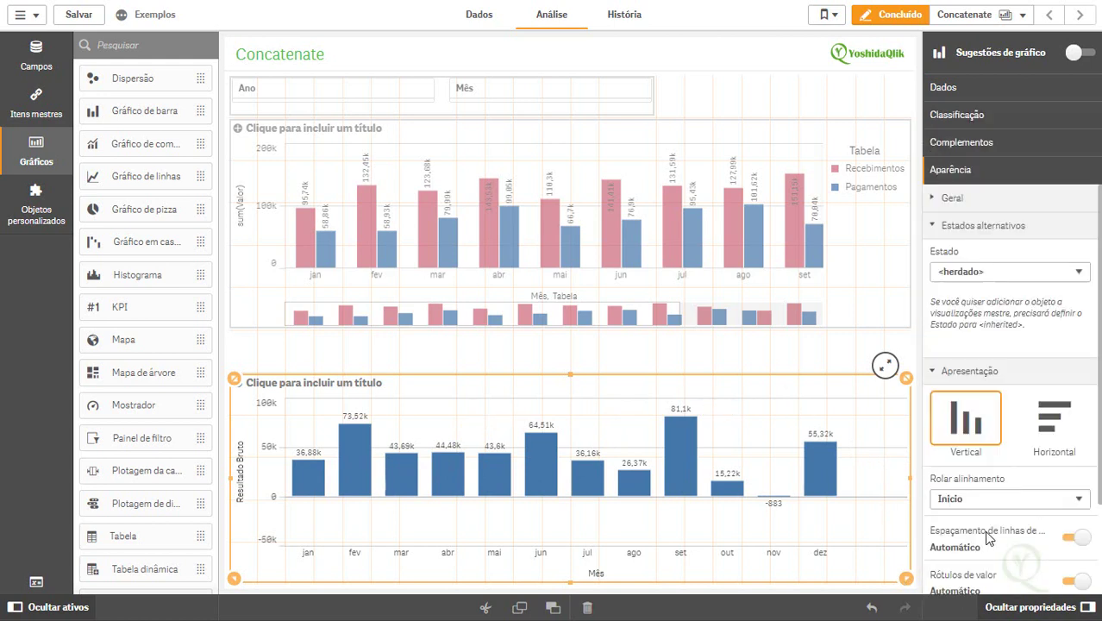
pyautogui.click(987, 230)
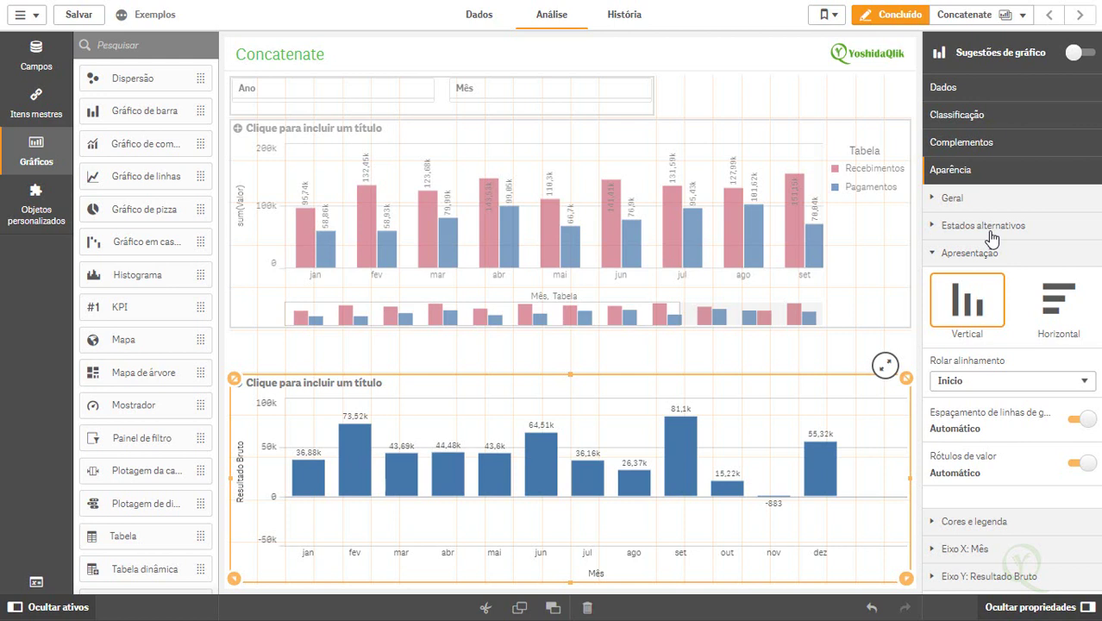
pyautogui.click(960, 522)
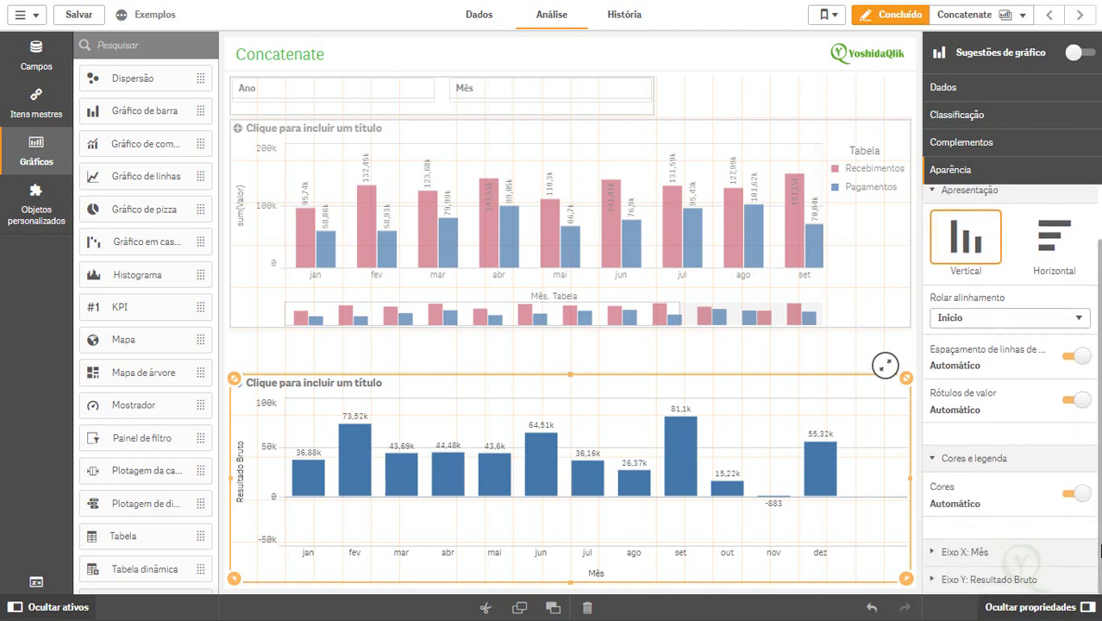
pyautogui.click(1070, 496)
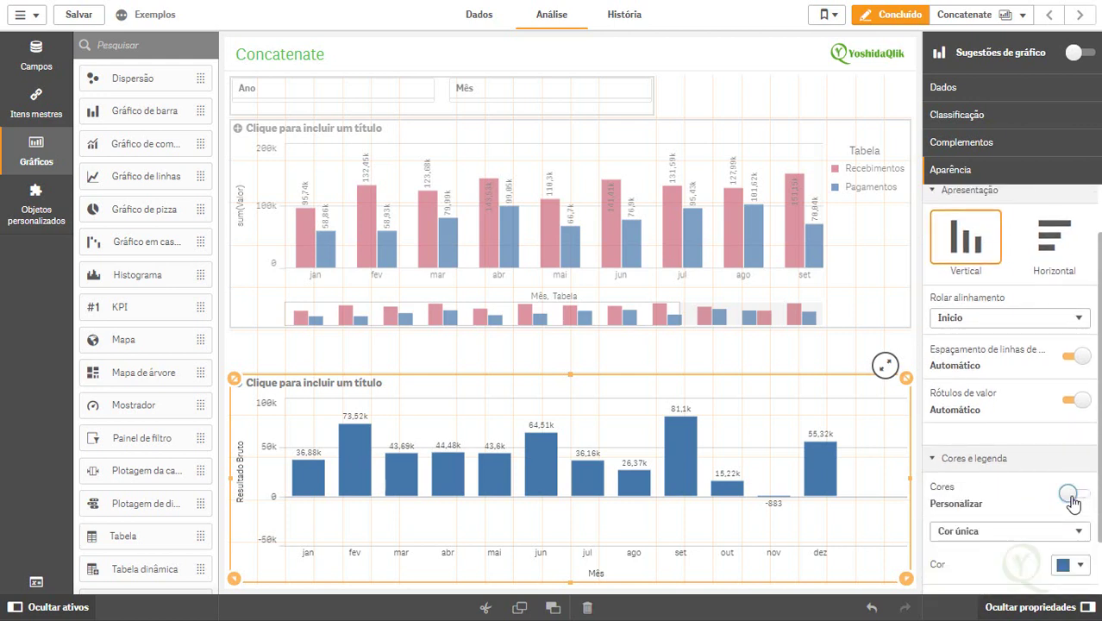
pyautogui.click(1068, 533)
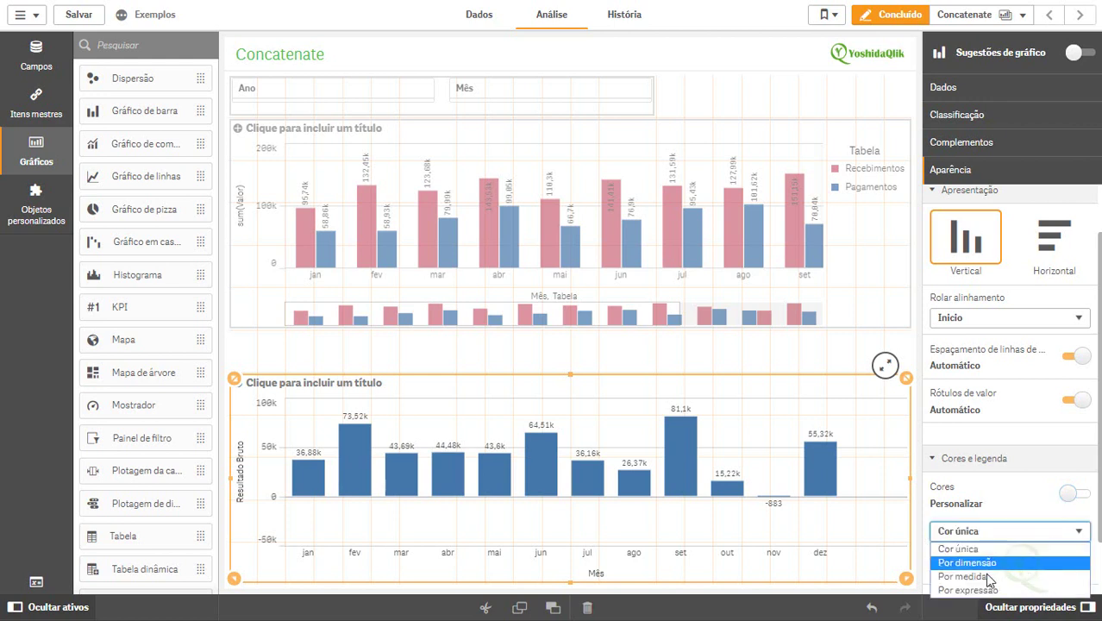
pyautogui.press('Escape')
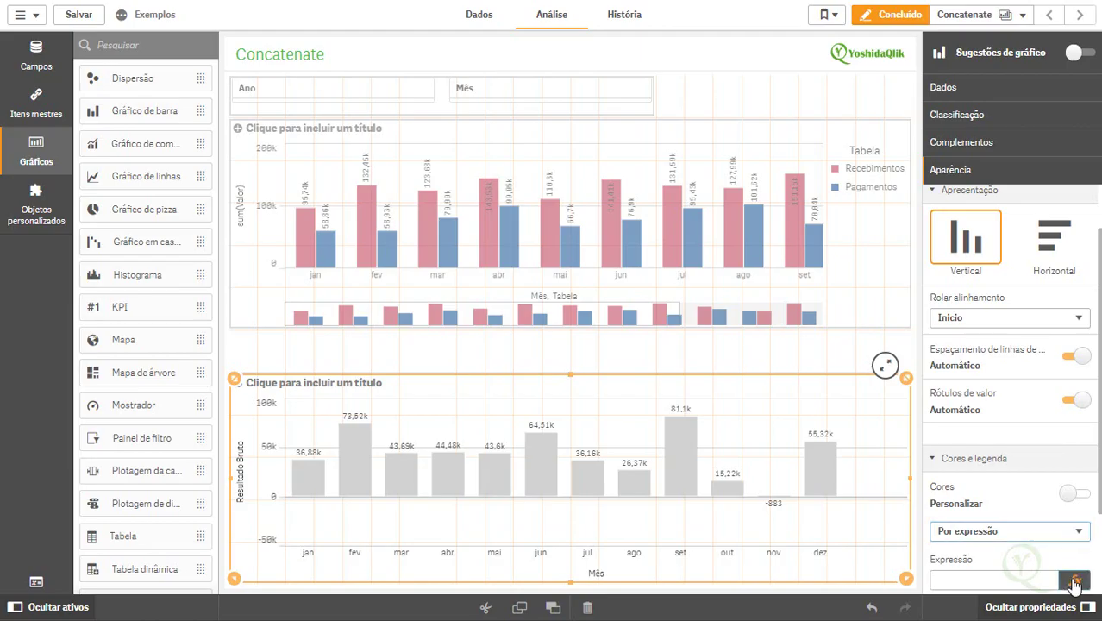
# Begin the colour expression with an if() around the copied measure formula that returns LightBlue() for results > 50000.
pyautogui.click(1071, 580)
pyautogui.write('if(')
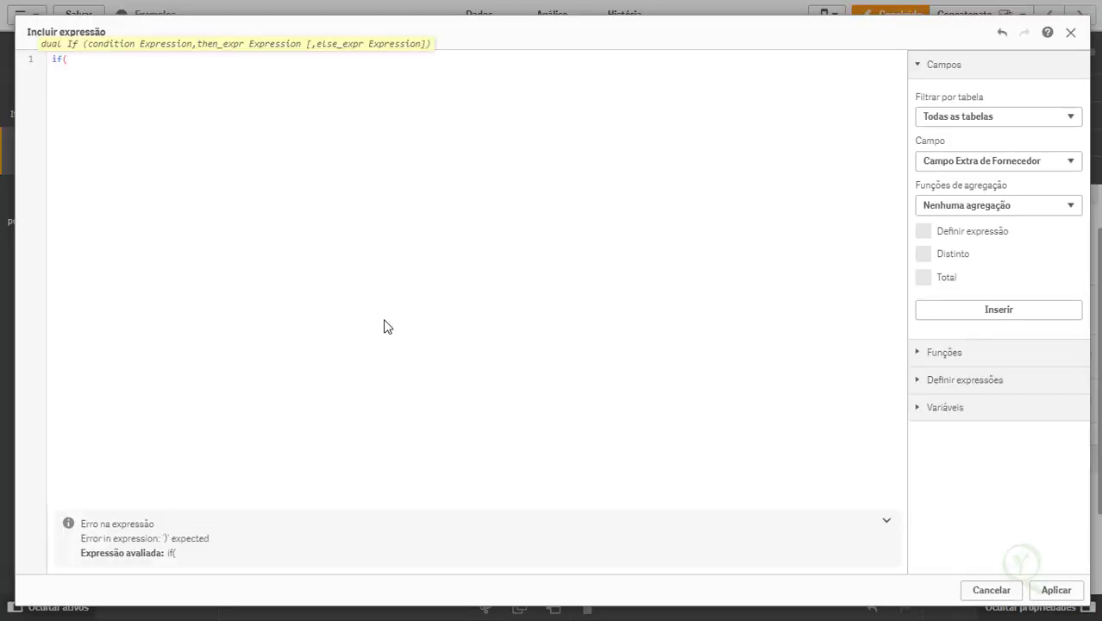
pyautogui.hotkey('ctrl', 'v')
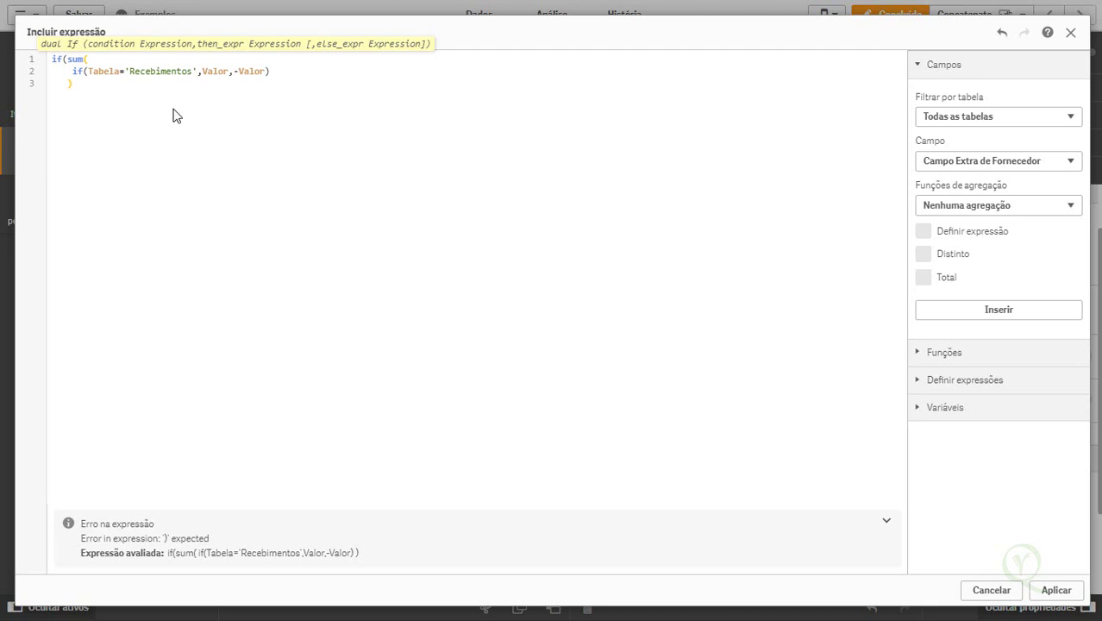
pyautogui.write('> 50000,LightBlue(),')
pyautogui.press('Return')
pyautogui.press('Return')
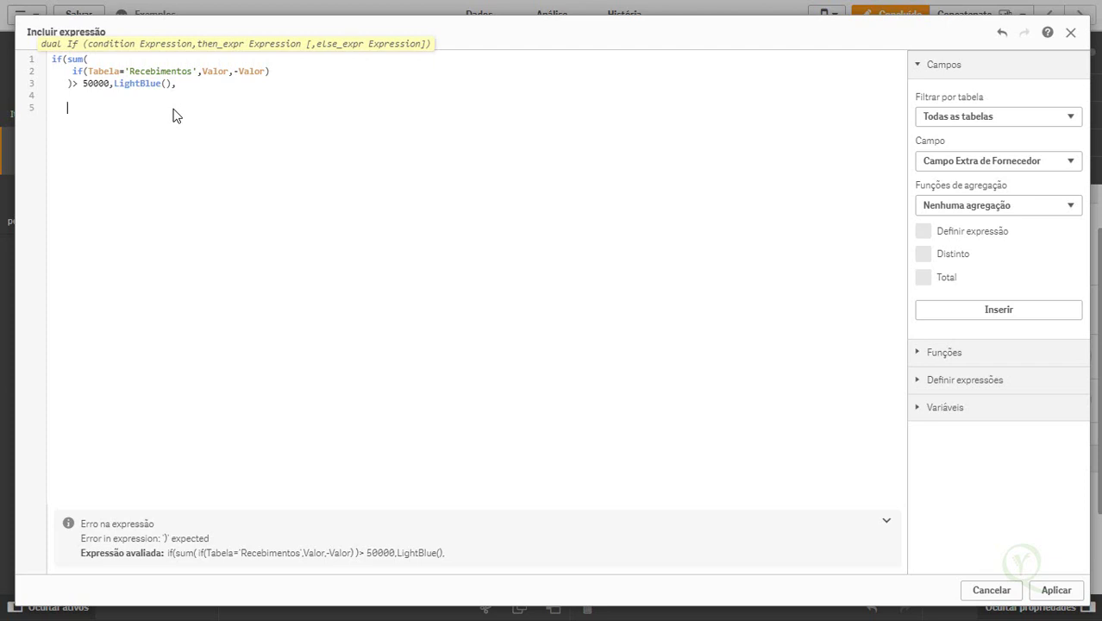
# Nest a second if() around the copied measure formula that returns LightRed for results <40000.
pyautogui.write('if(')
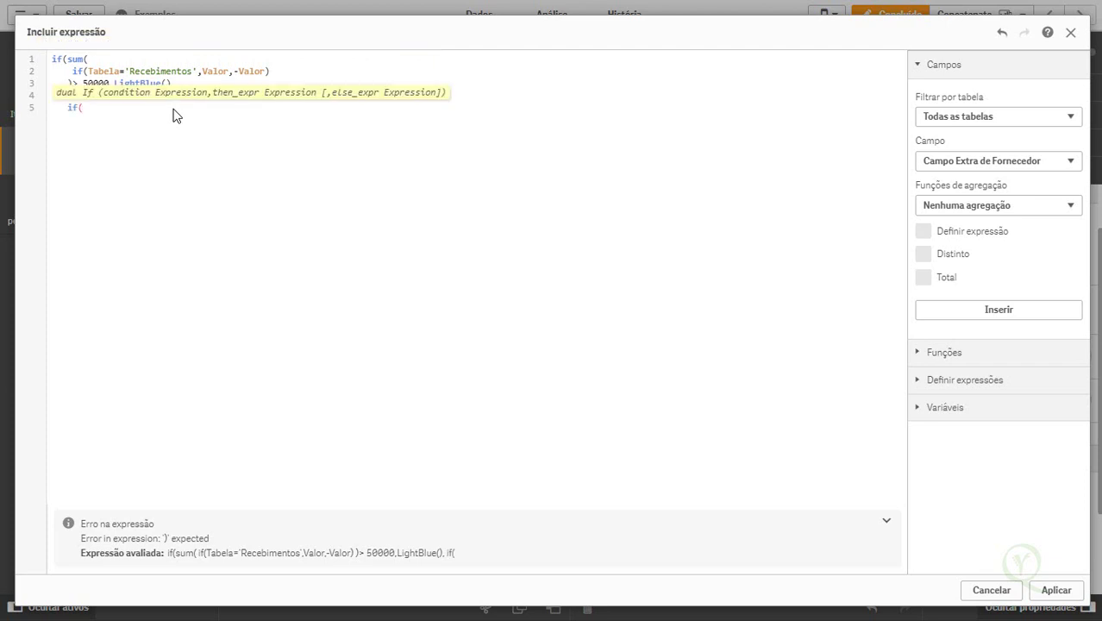
pyautogui.hotkey('ctrl', 'v')
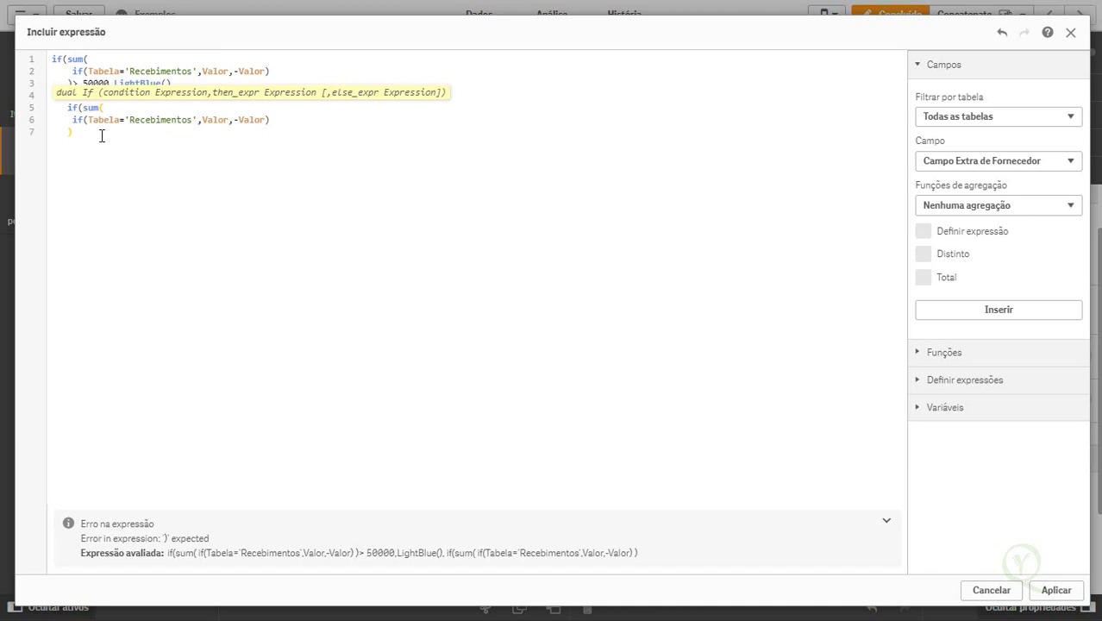
pyautogui.write('<40000,ligh')
pyautogui.press('Down')
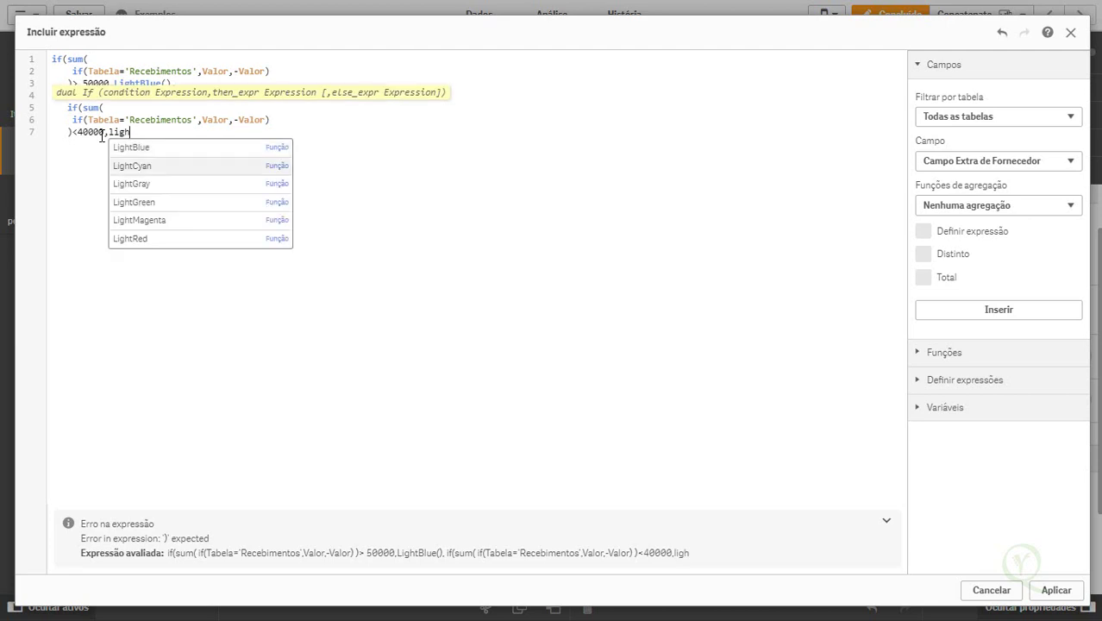
pyautogui.press('Down')
pyautogui.press('Down')
pyautogui.press('Down')
pyautogui.press('Down')
pyautogui.press('Return')
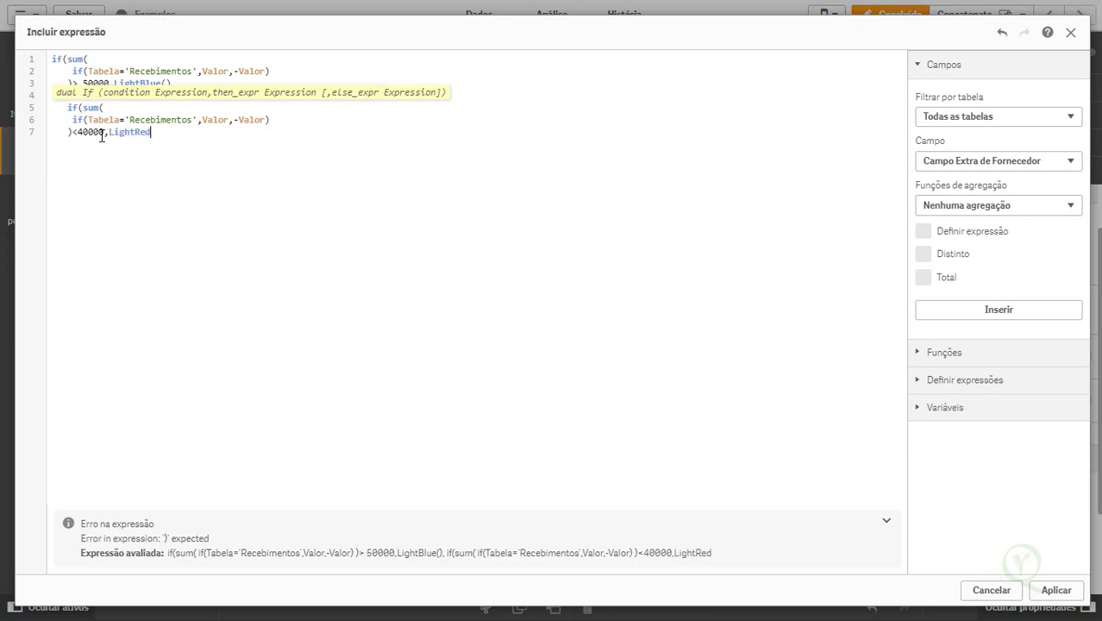
# Complete the LightRed() call, add Yellow() as the fallback colour, close both if() functions and apply the colour expression.
pyautogui.write('(),ligh')
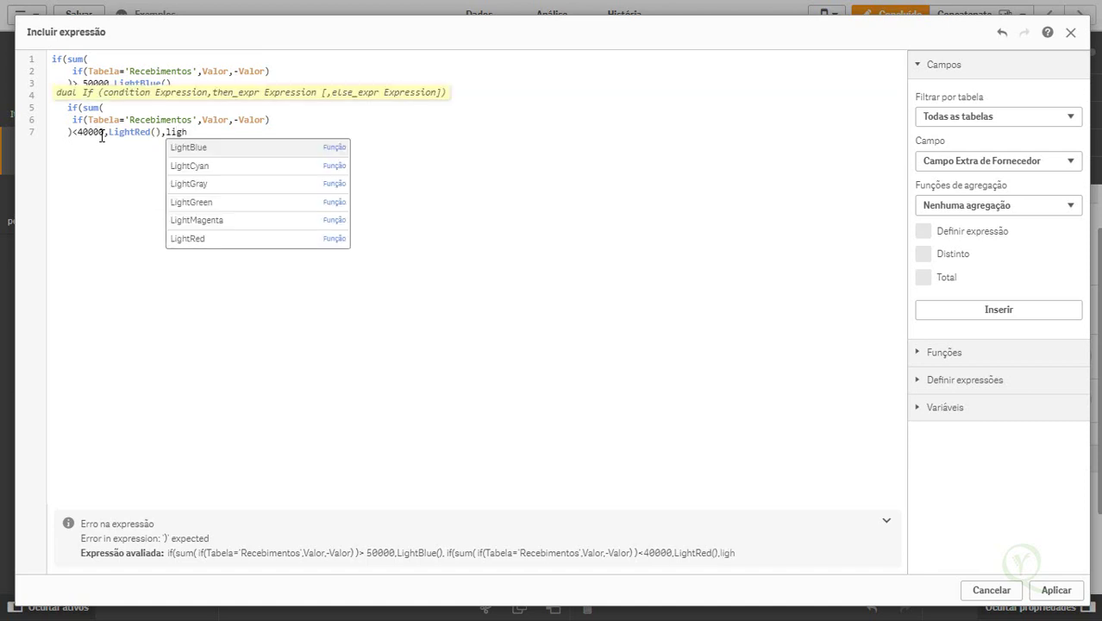
pyautogui.press('BackSpace')
pyautogui.press('BackSpace')
pyautogui.press('BackSpace')
pyautogui.press('BackSpace')
pyautogui.write('ye')
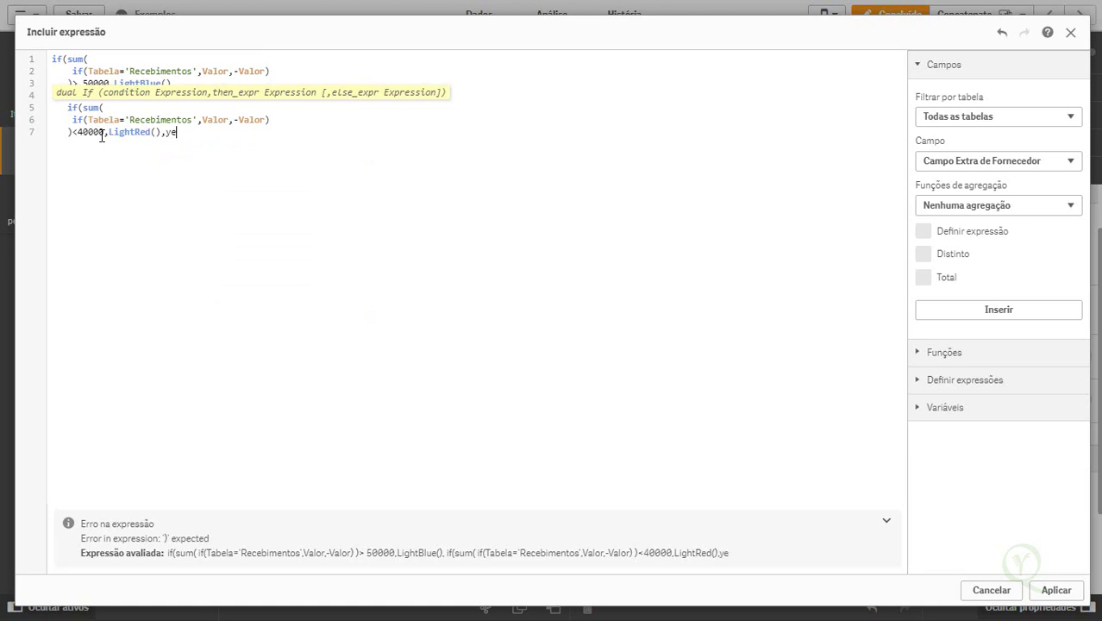
pyautogui.write('l')
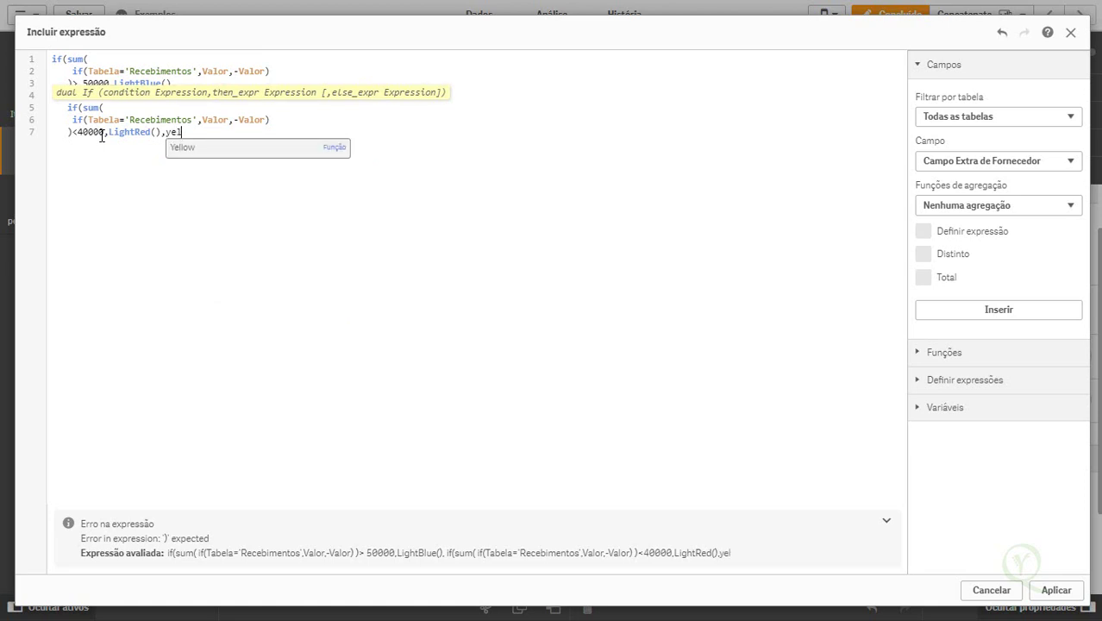
pyautogui.press('Return')
pyautogui.write('()')
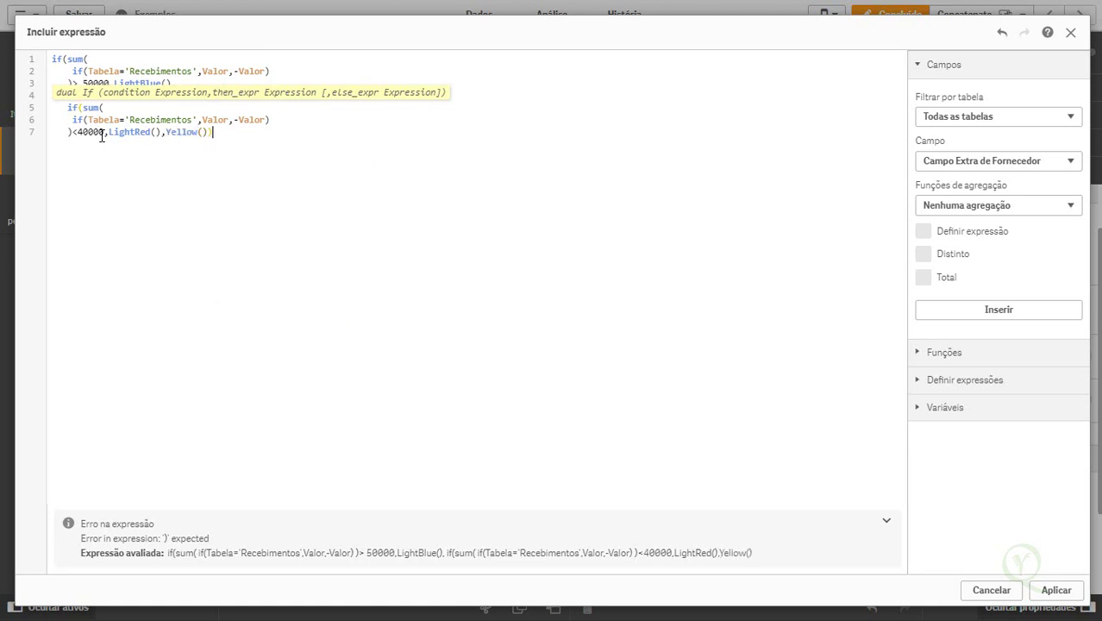
pyautogui.write('))')
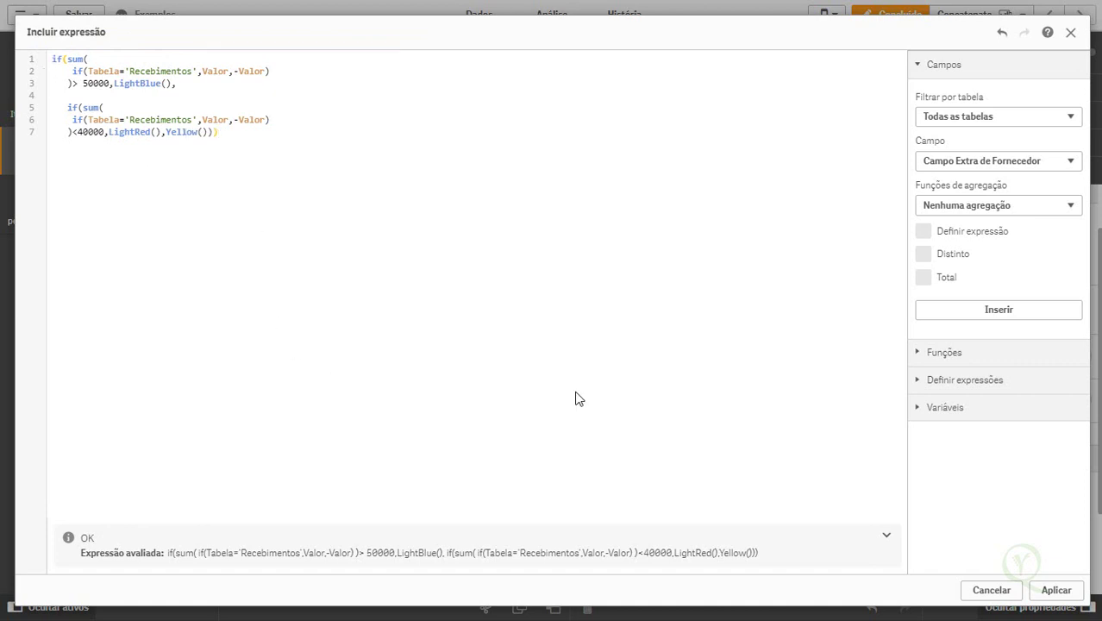
pyautogui.click(1056, 589)
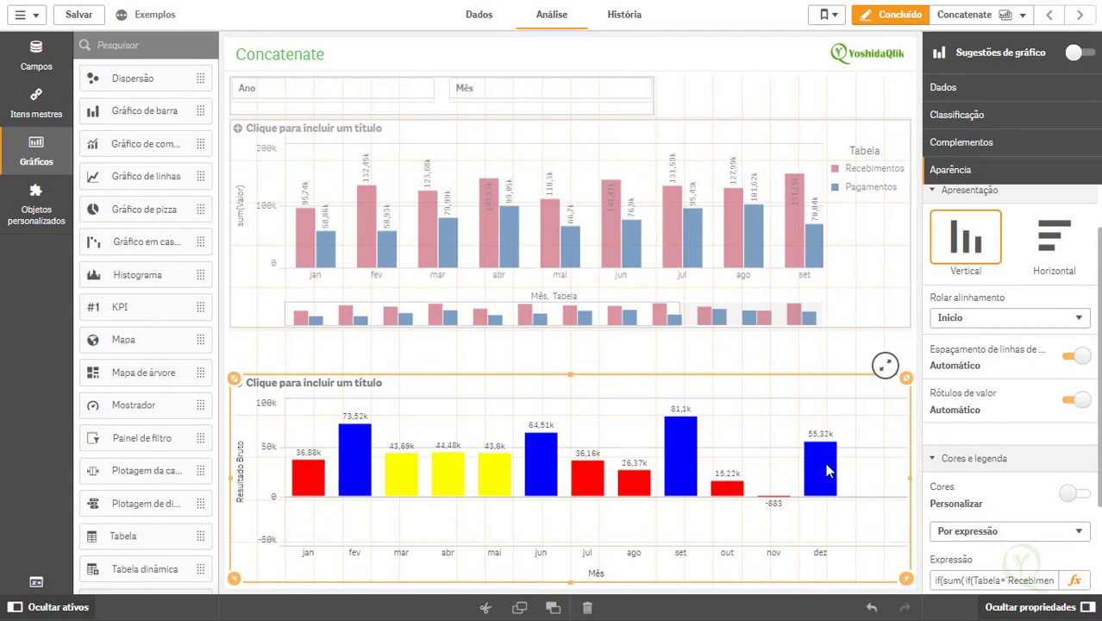
# Finish sheet editing, check how both charts respond to selecting mar in the Mês filter, and cancel the selection.
pyautogui.click(887, 16)
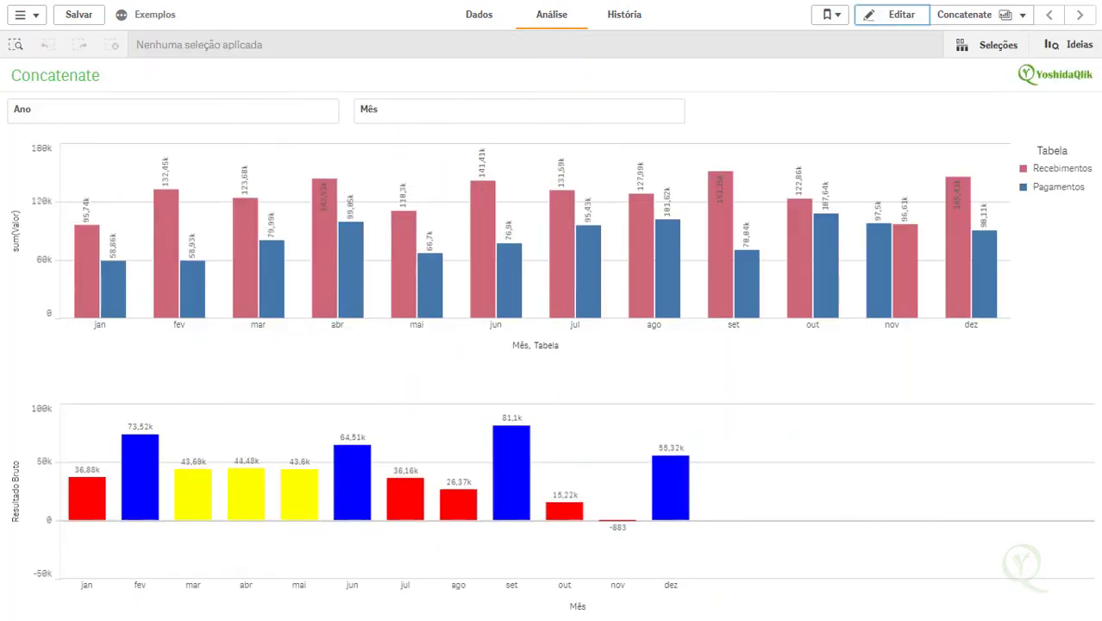
pyautogui.click(408, 127)
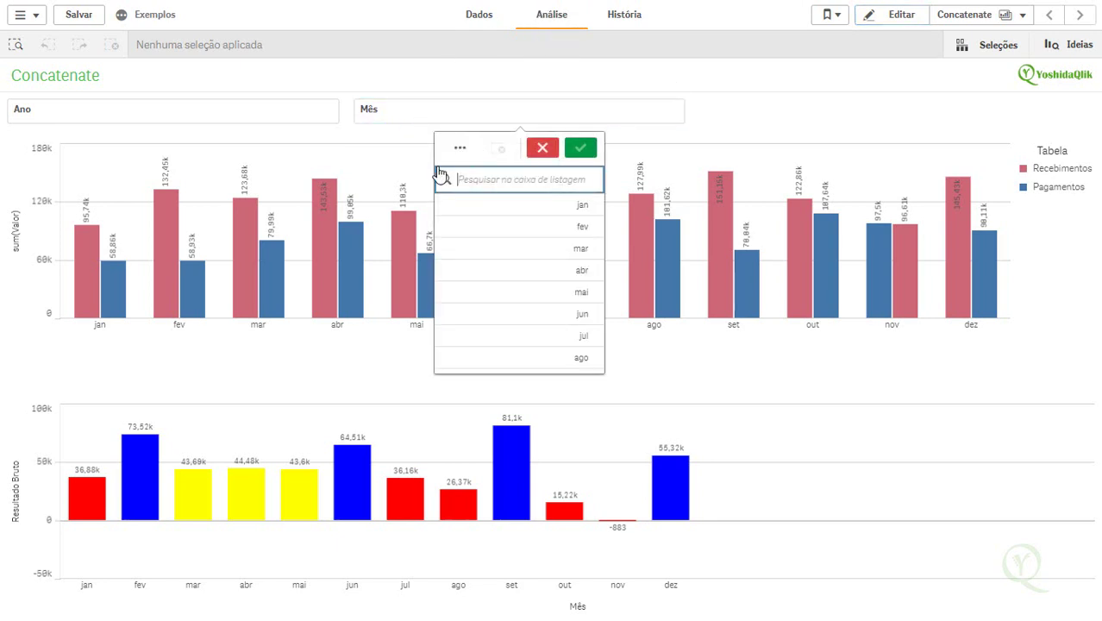
pyautogui.click(566, 252)
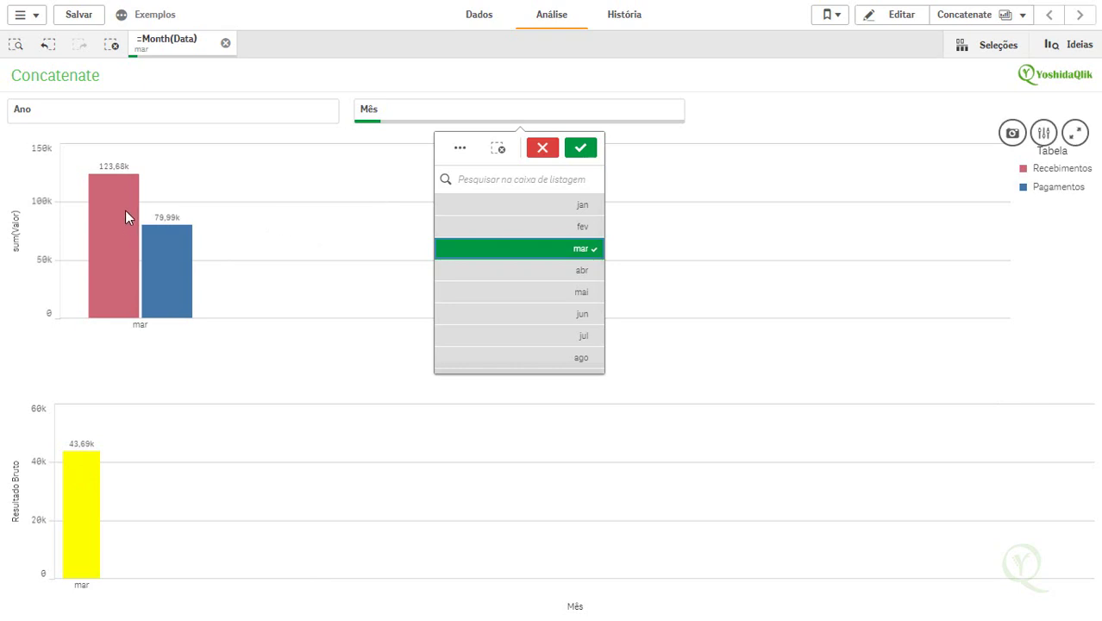
pyautogui.click(542, 148)
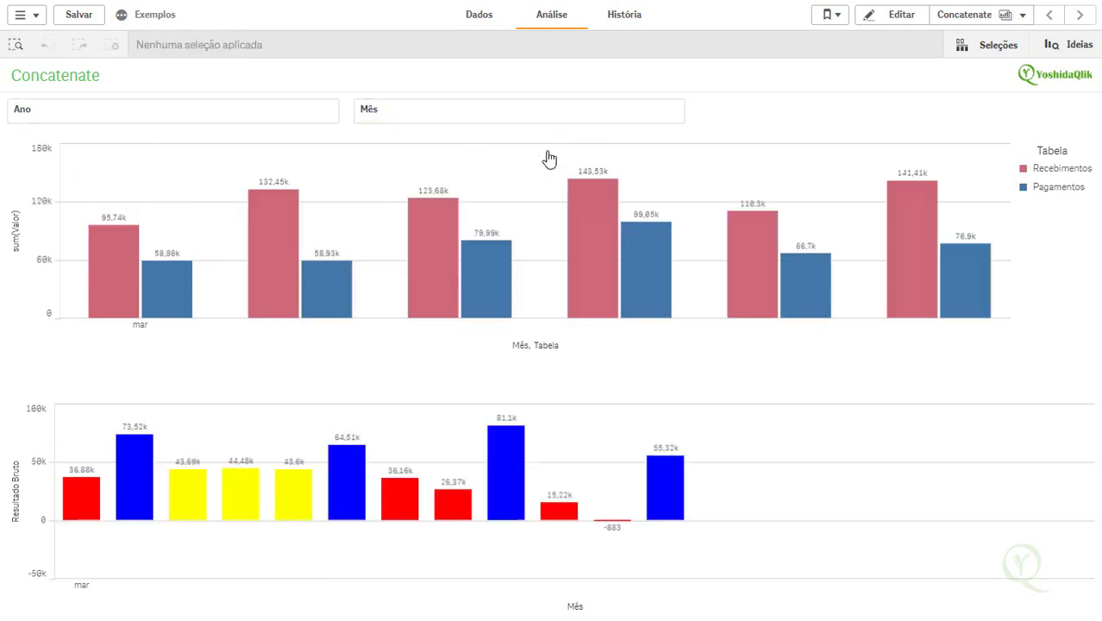